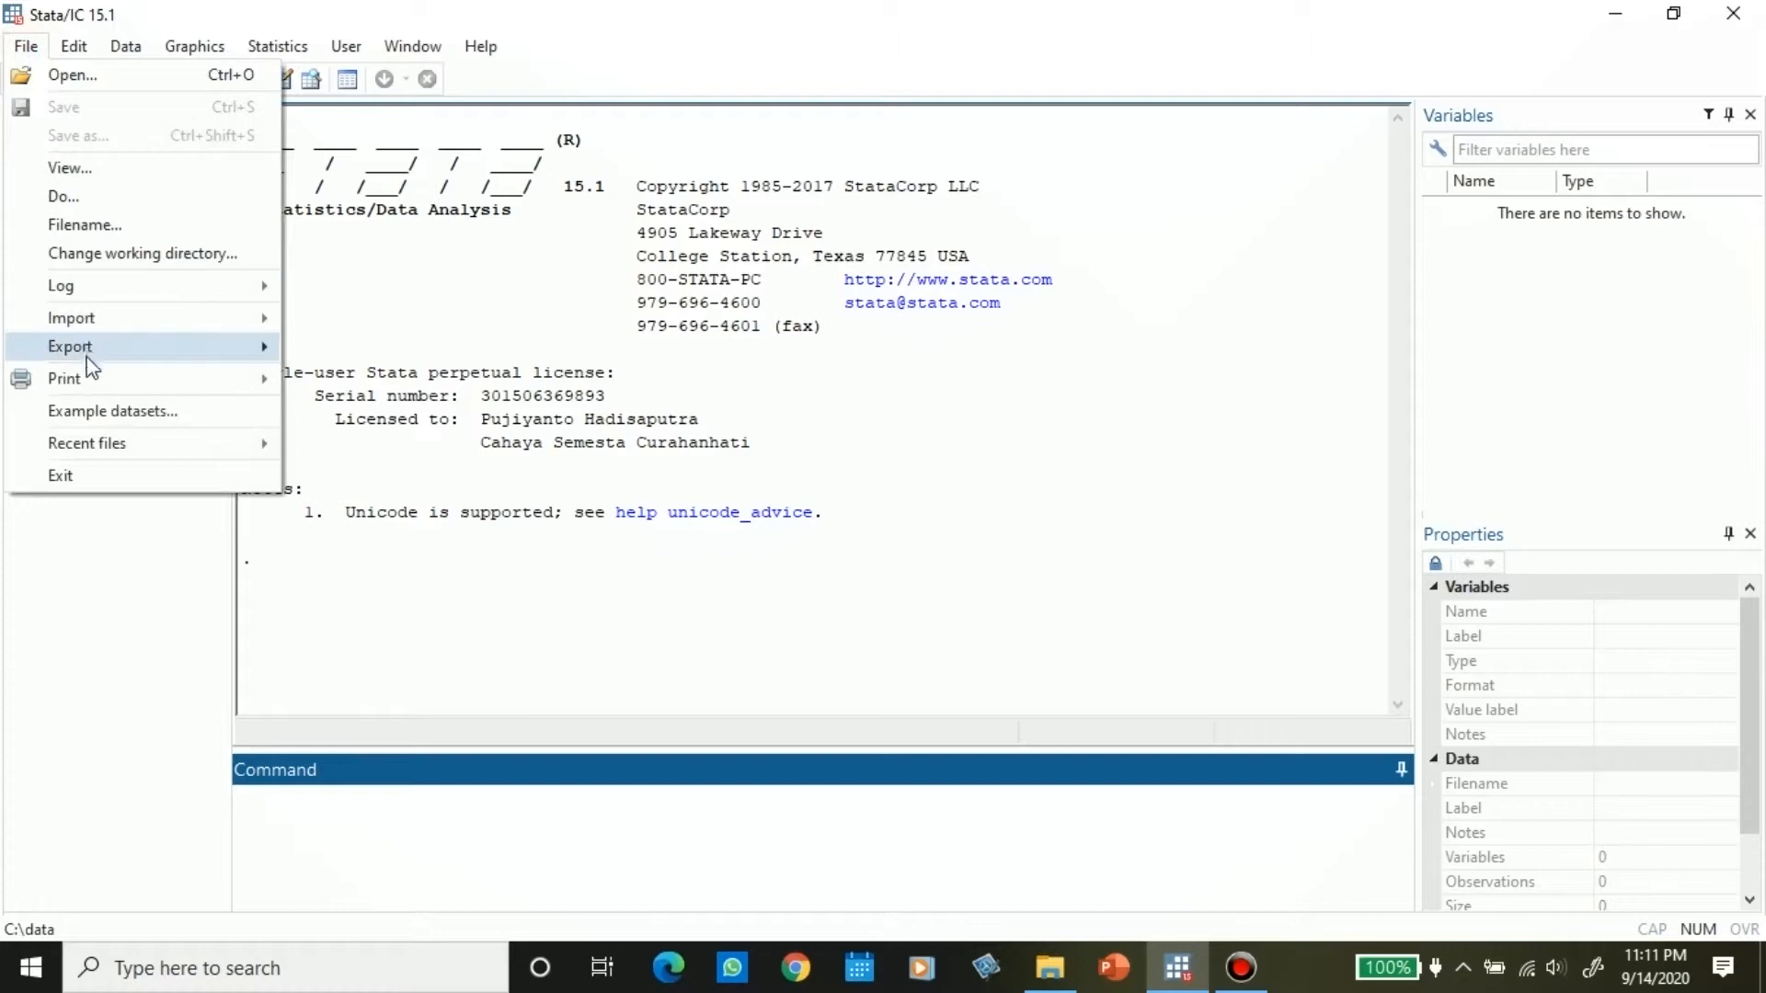
Step: Look through the list of example datasets installed with Stata, then close the help viewer
left_click(92, 410)
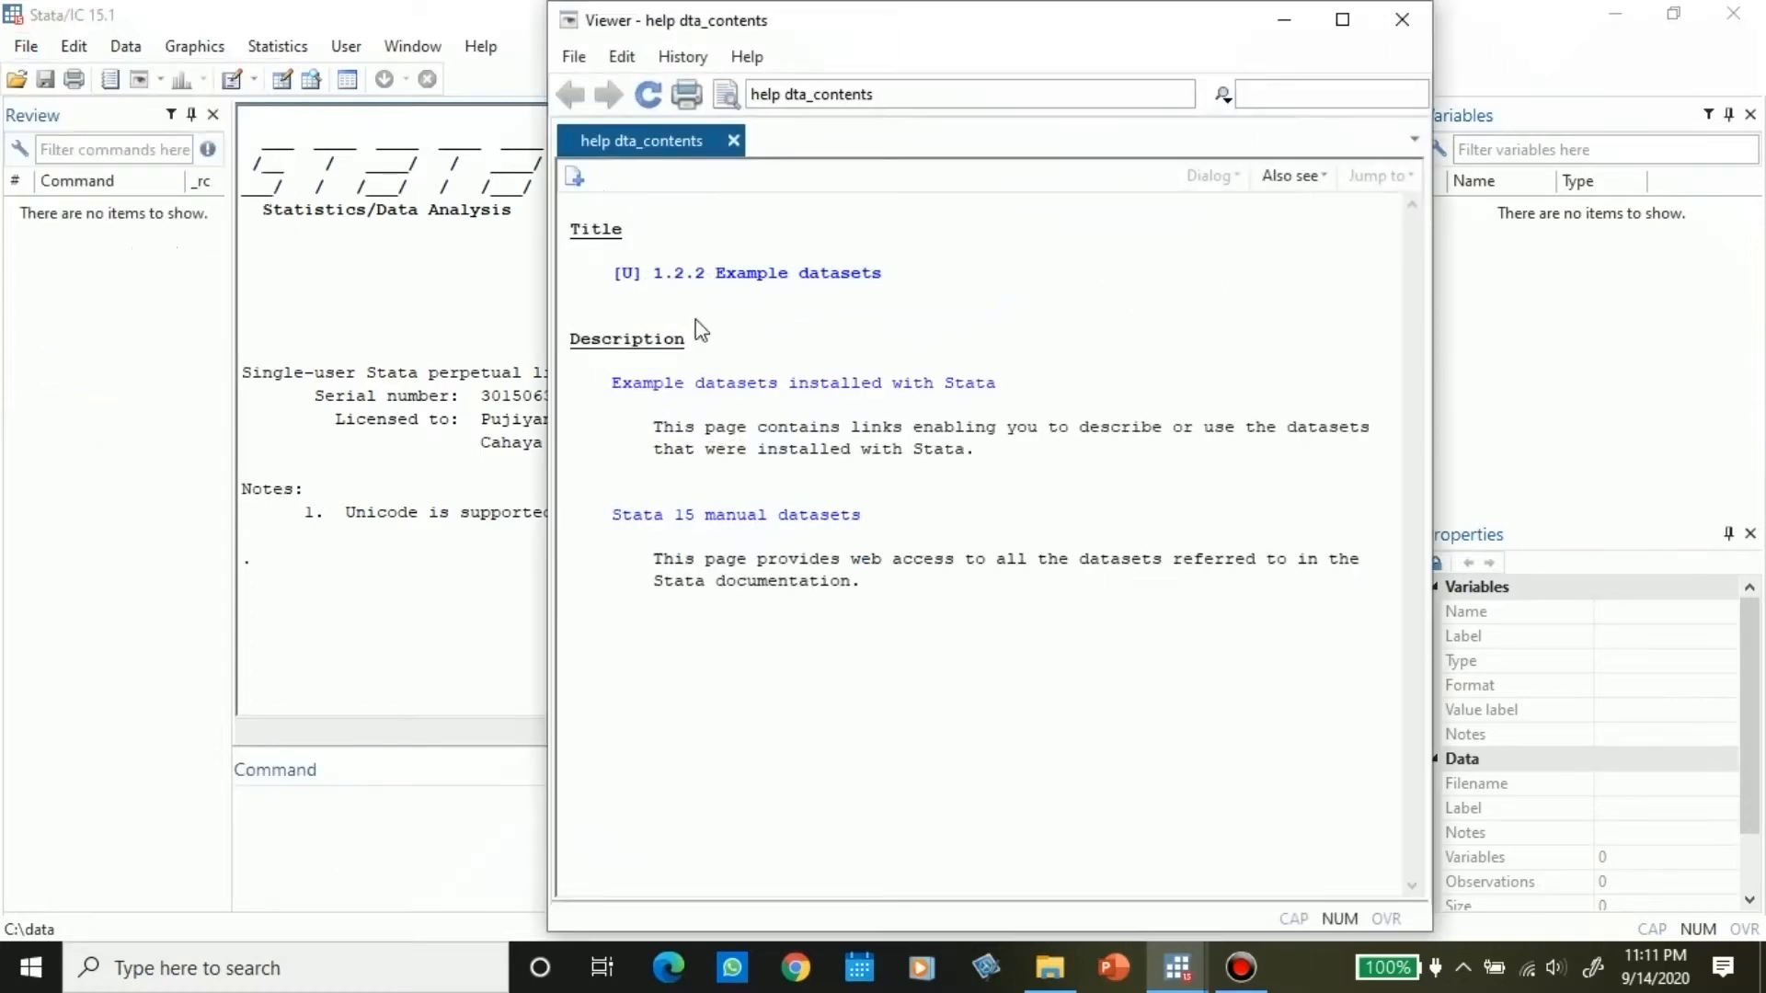
left_click(929, 390)
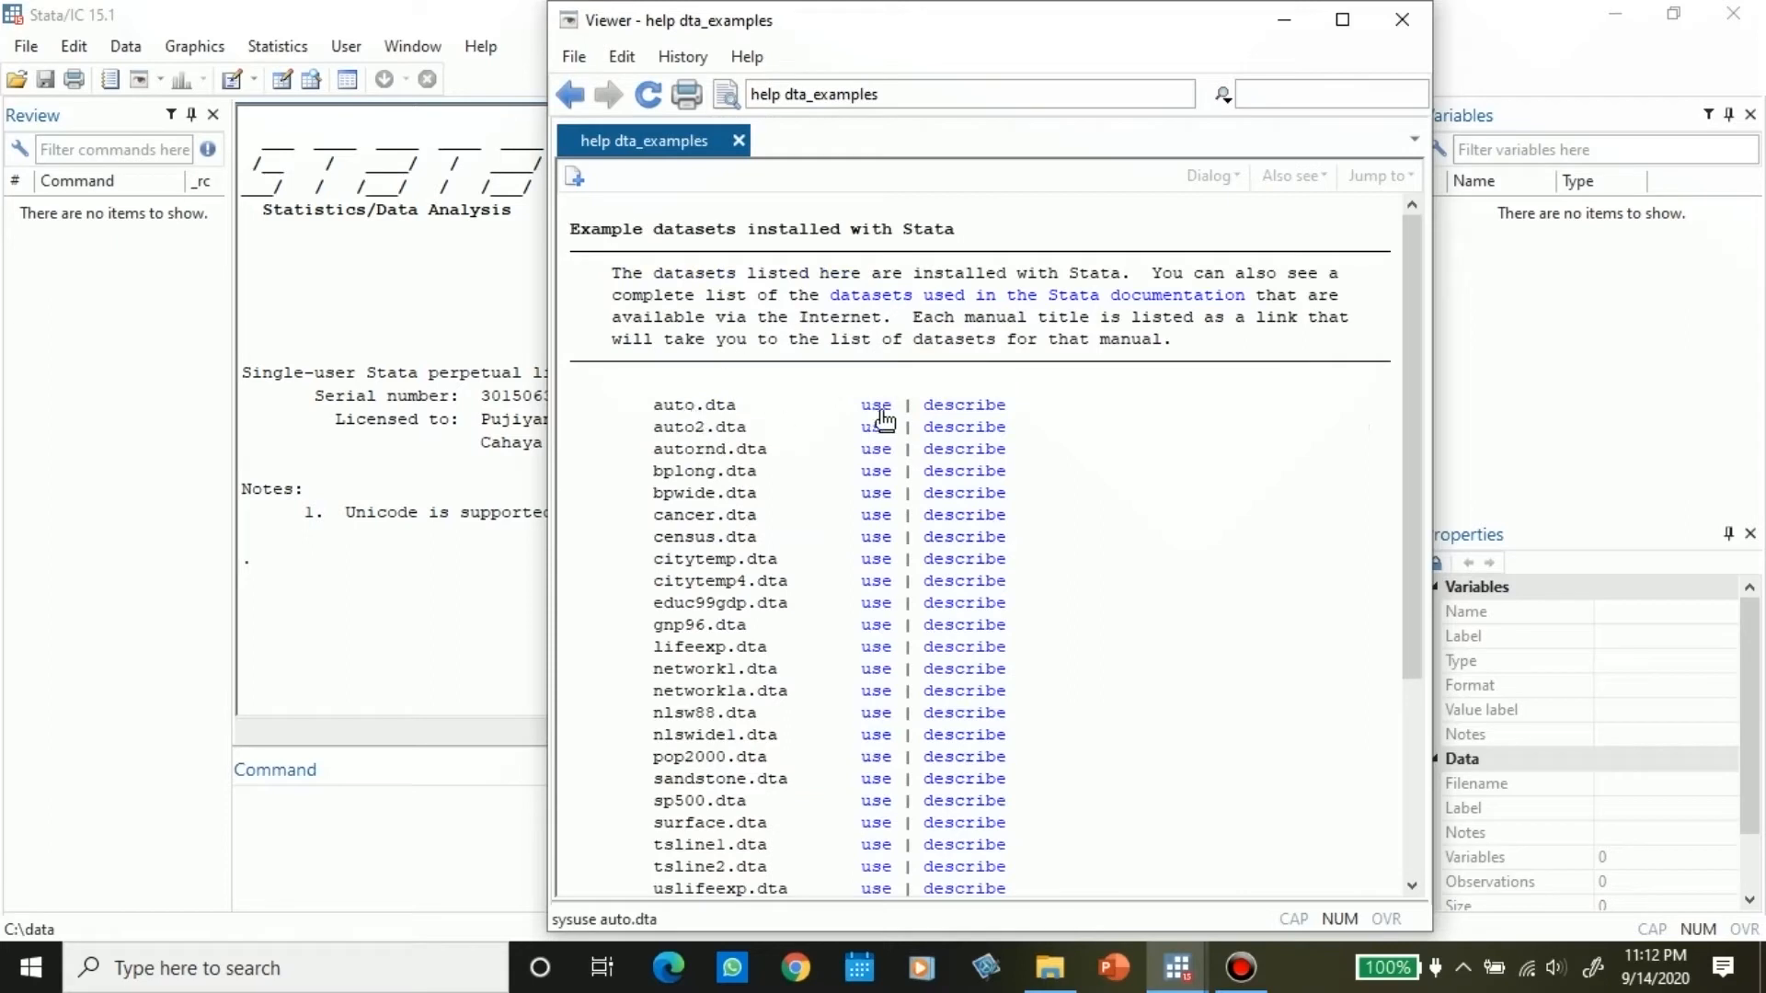
left_click(1401, 20)
Step: Load the example automobile dataset with the command "sysuse auto"
type("sysuse")
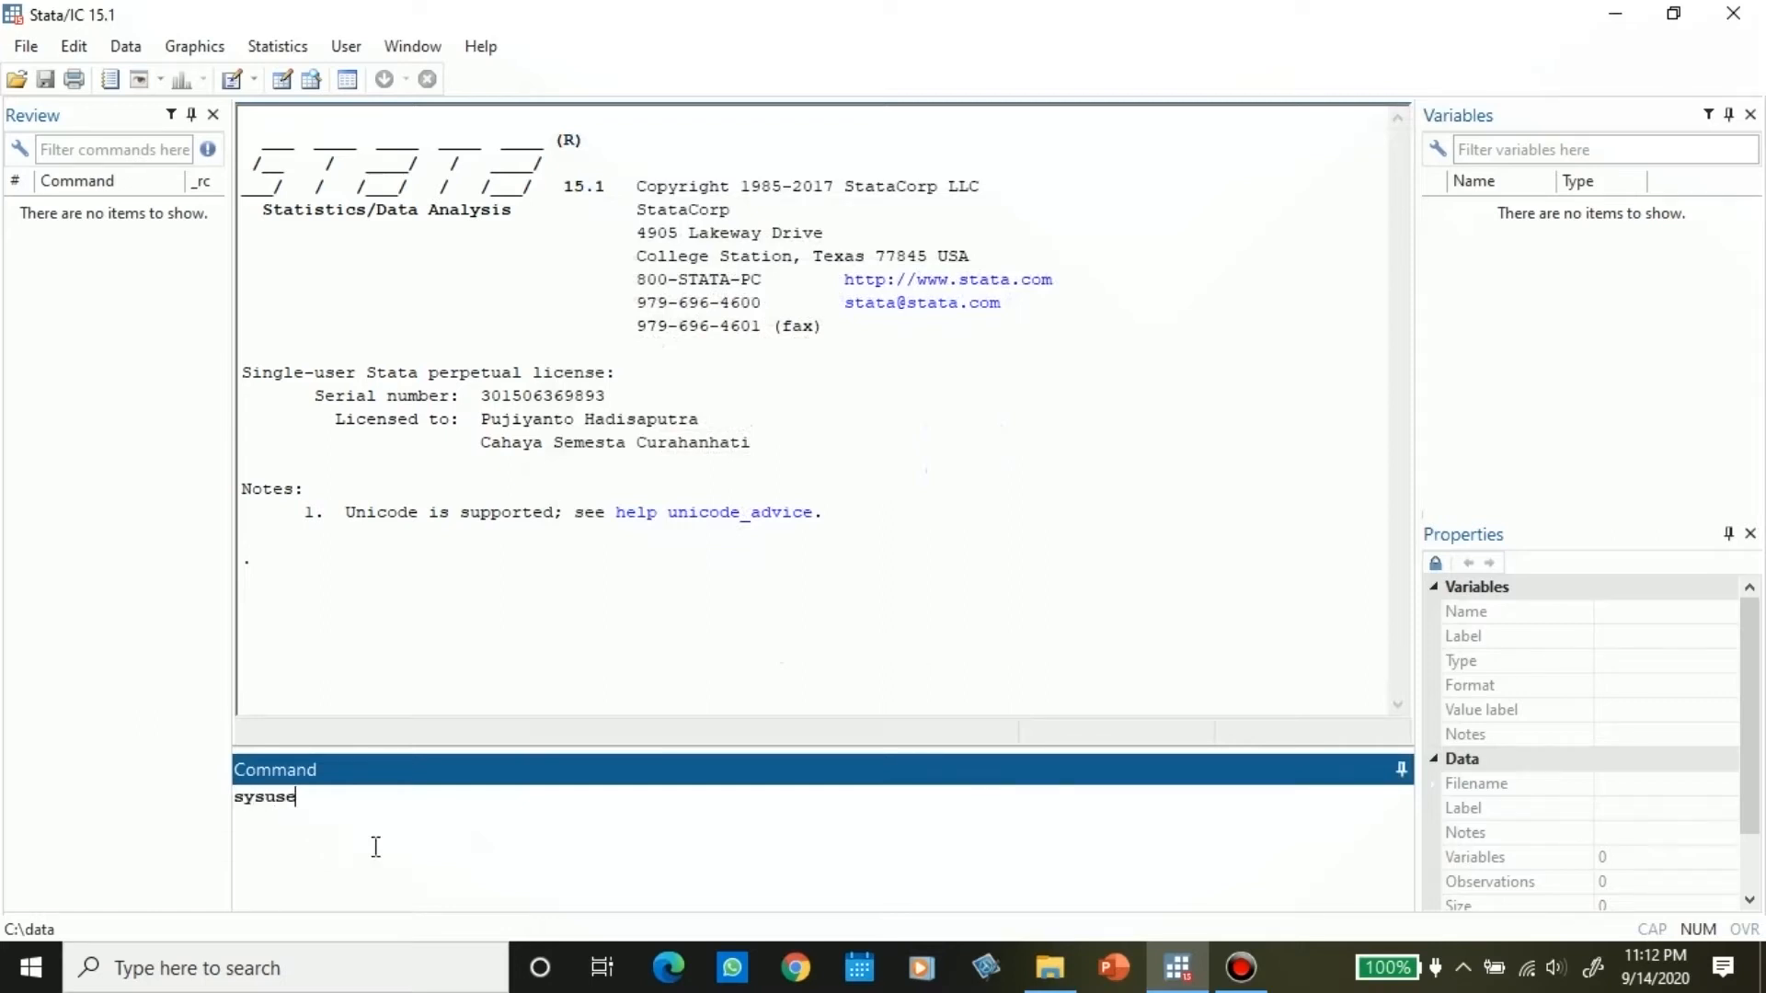
type(" auto")
key("Return")
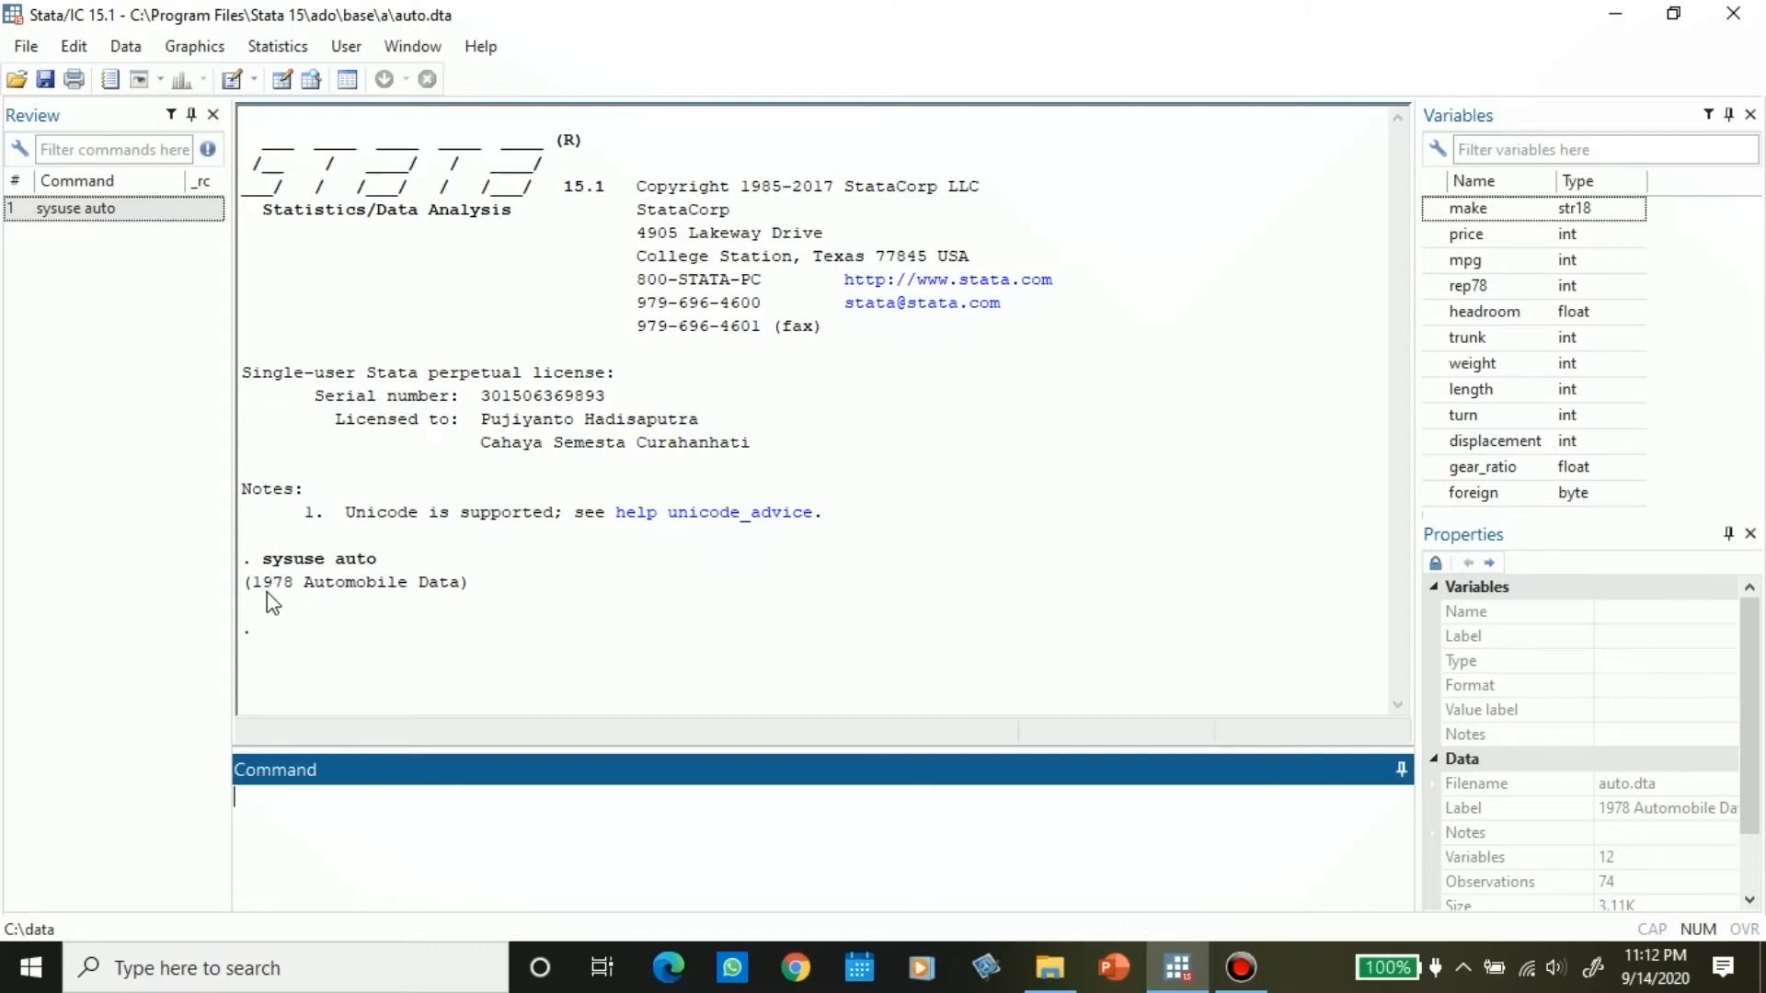
Step: Start a twoway graph and create a plot definition in the Basic plots category with the Scatter type
left_click(210, 55)
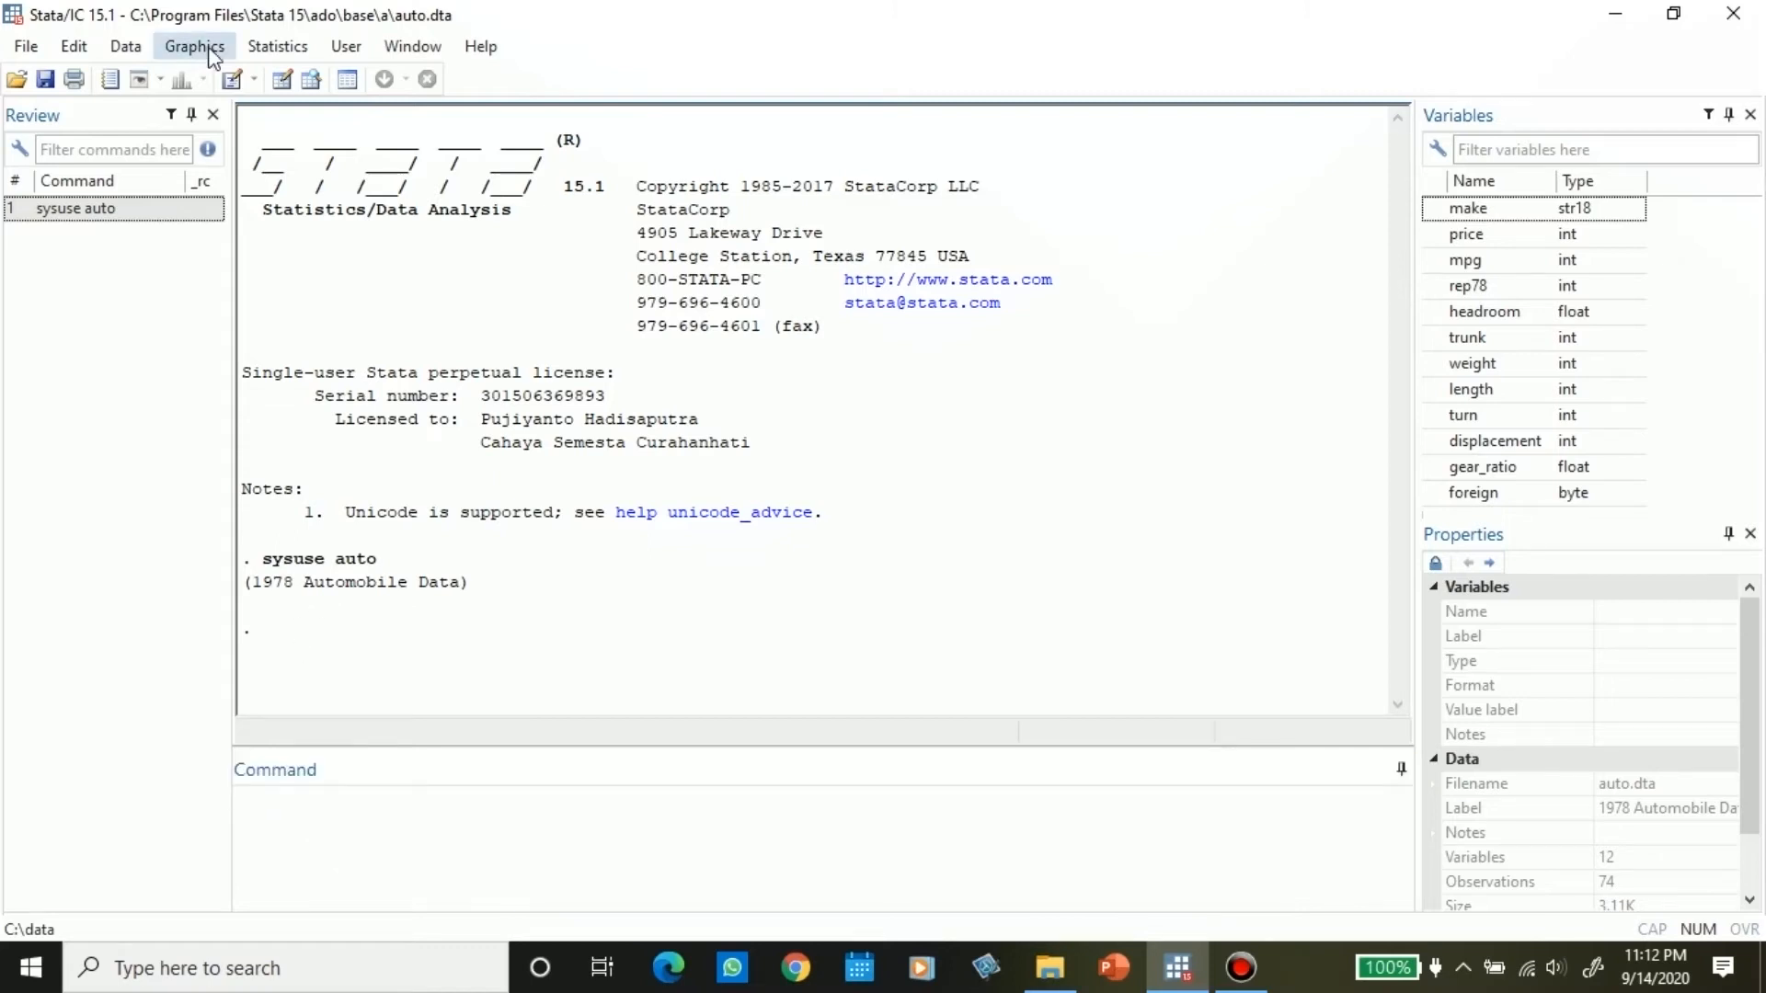
left_click(211, 52)
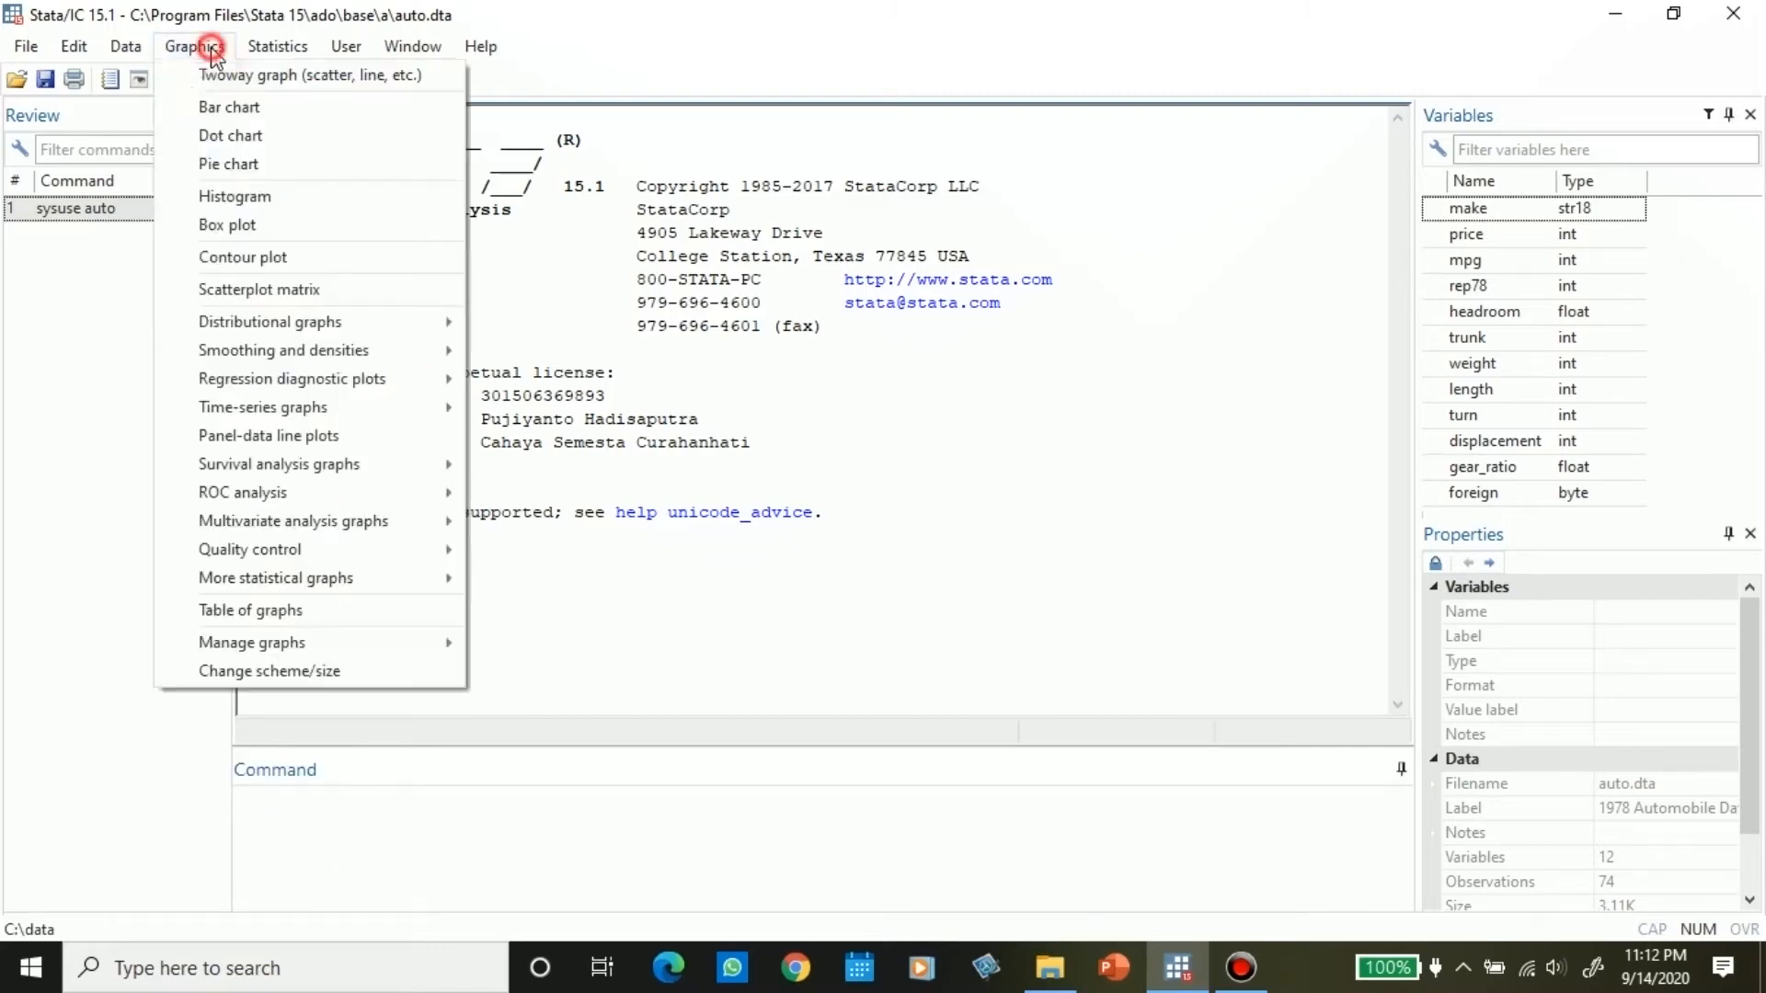
left_click(286, 85)
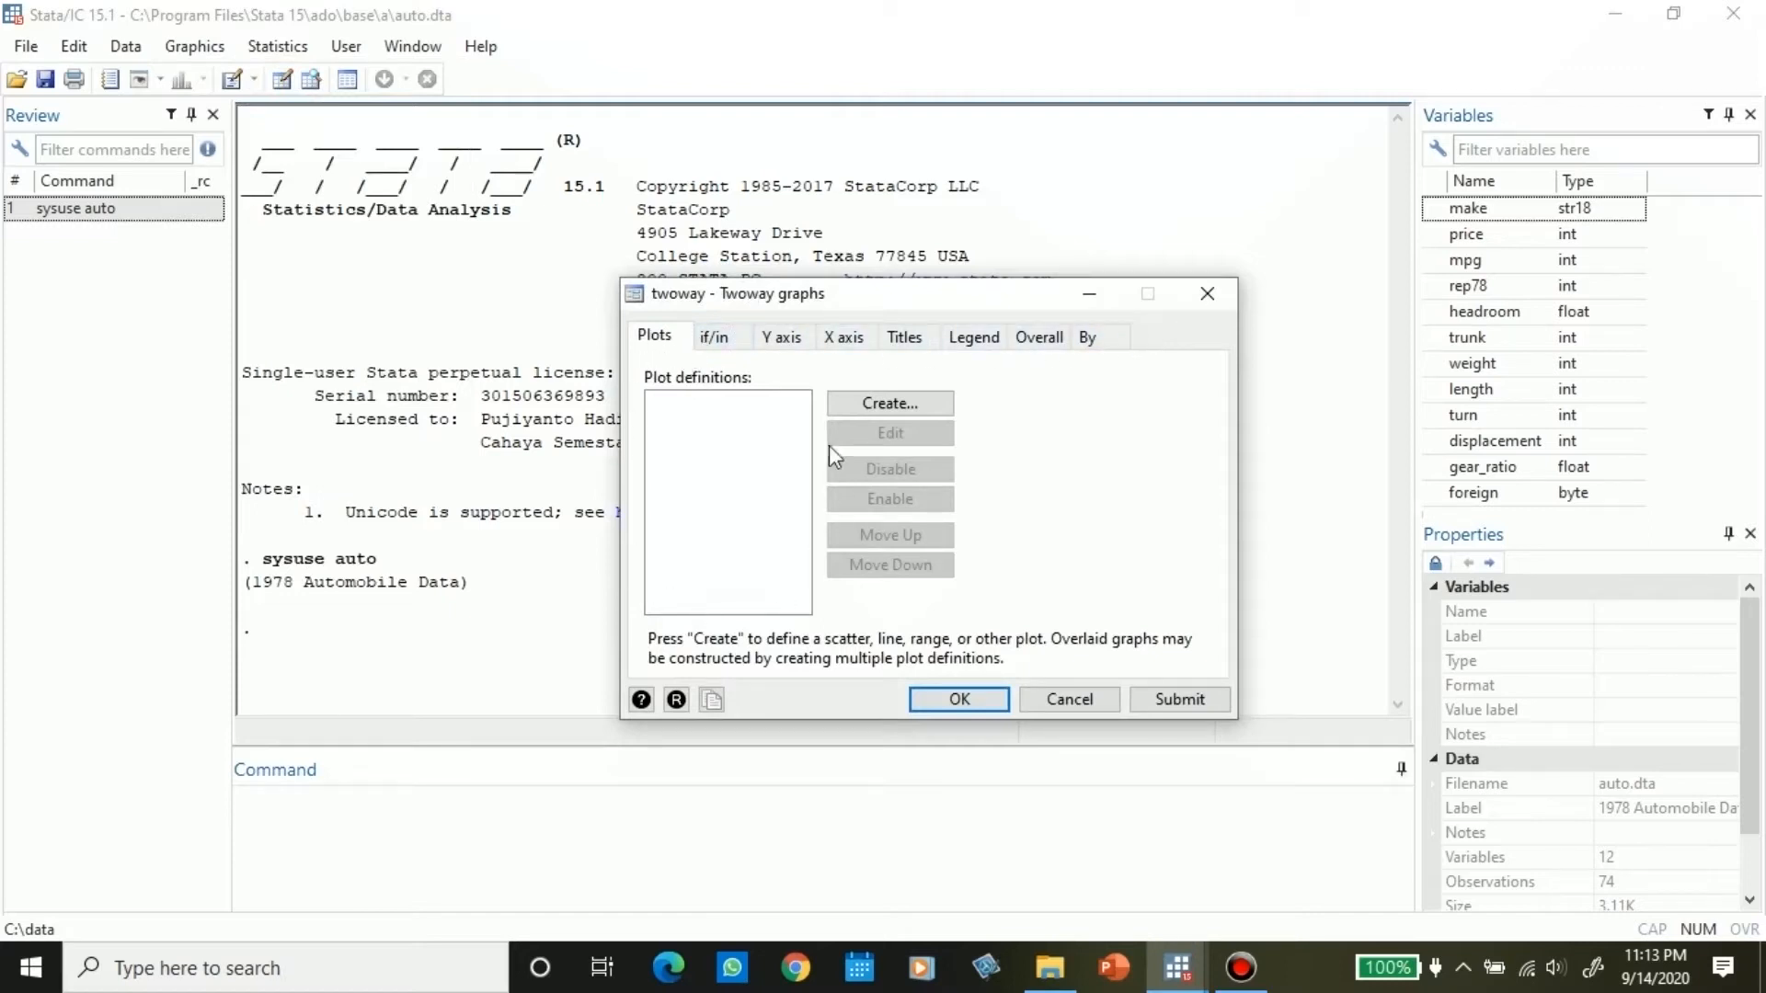
left_click(902, 406)
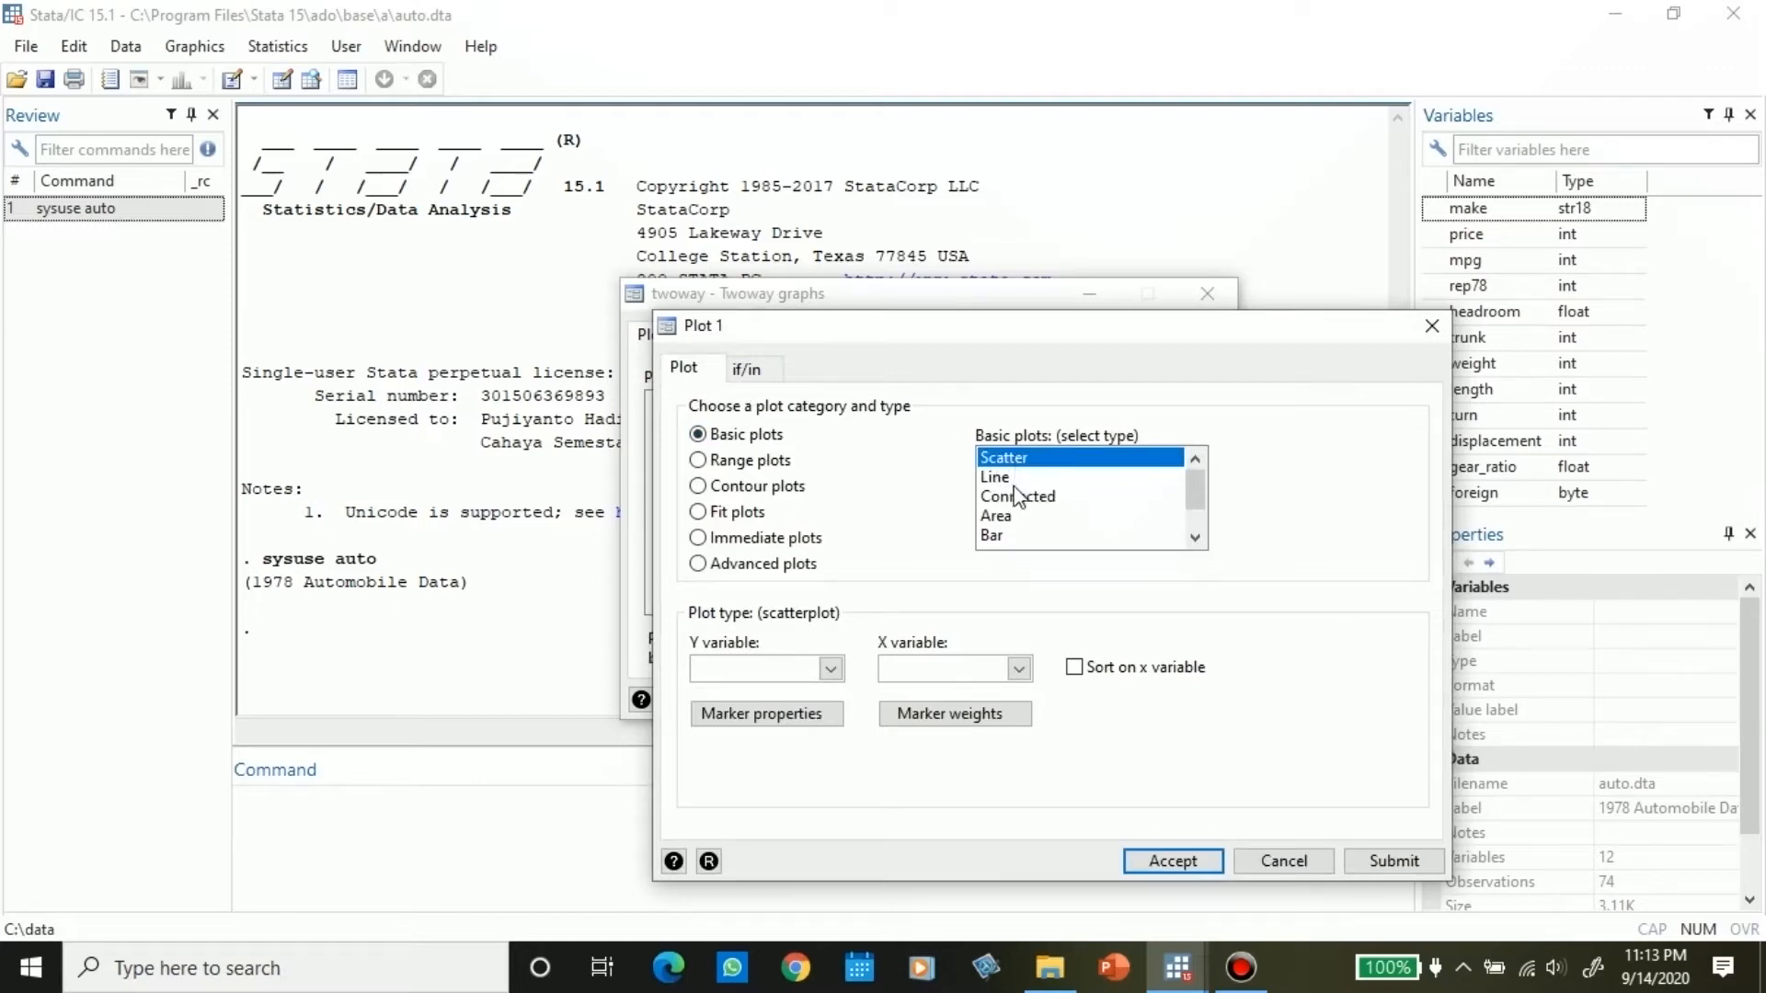
scroll(1011, 529, "down", 2)
scroll(1004, 497, "up", 2)
left_click(752, 434)
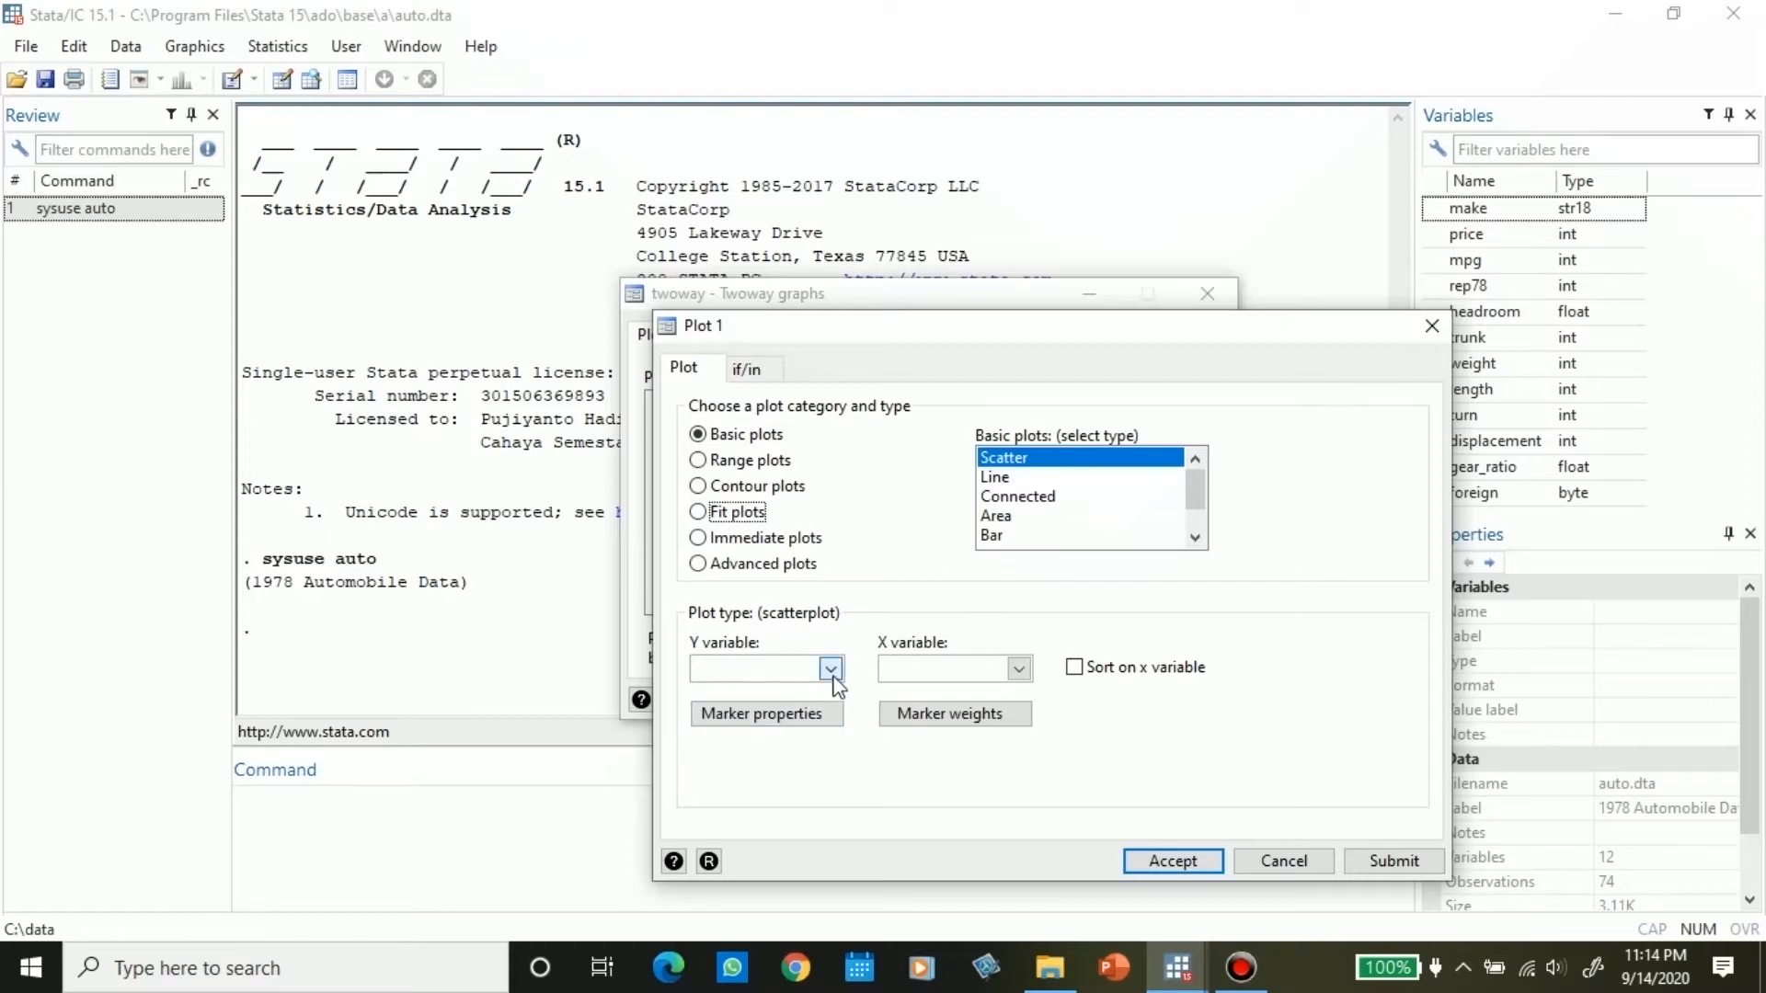
Step: Assign mpg as the Y variable and weight as the X variable, accept the plot definition and draw the scatterplot
left_click(830, 670)
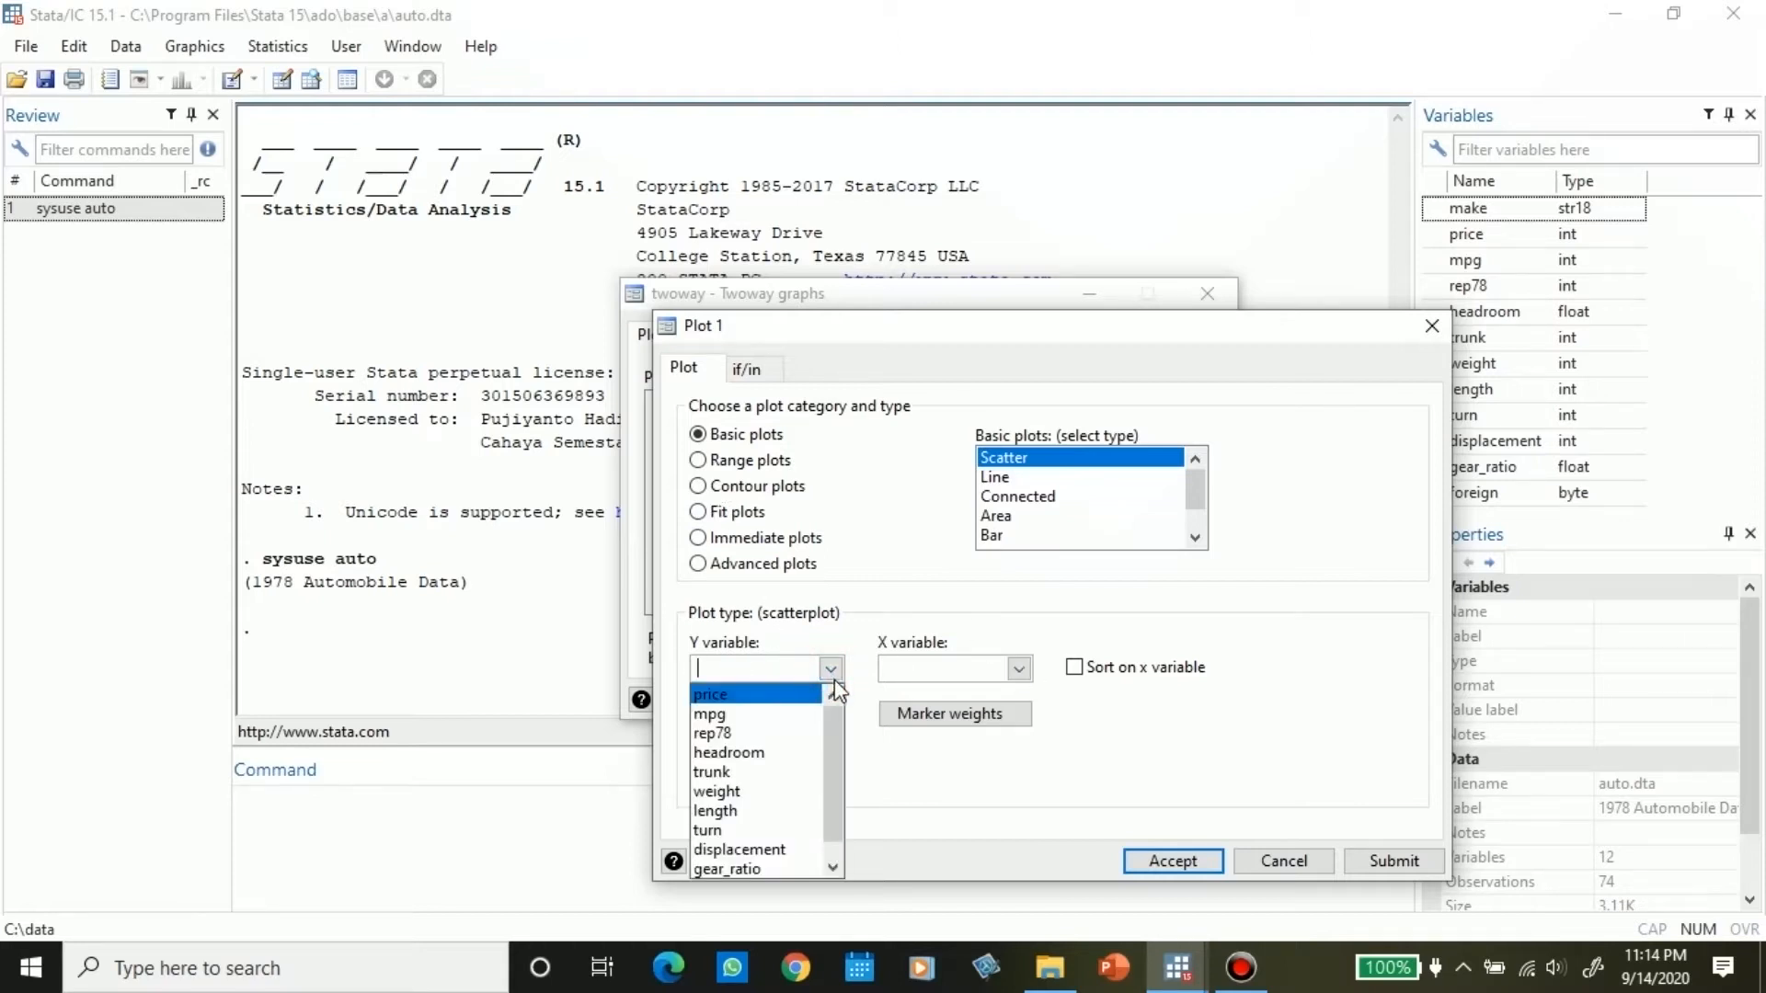
left_click(735, 716)
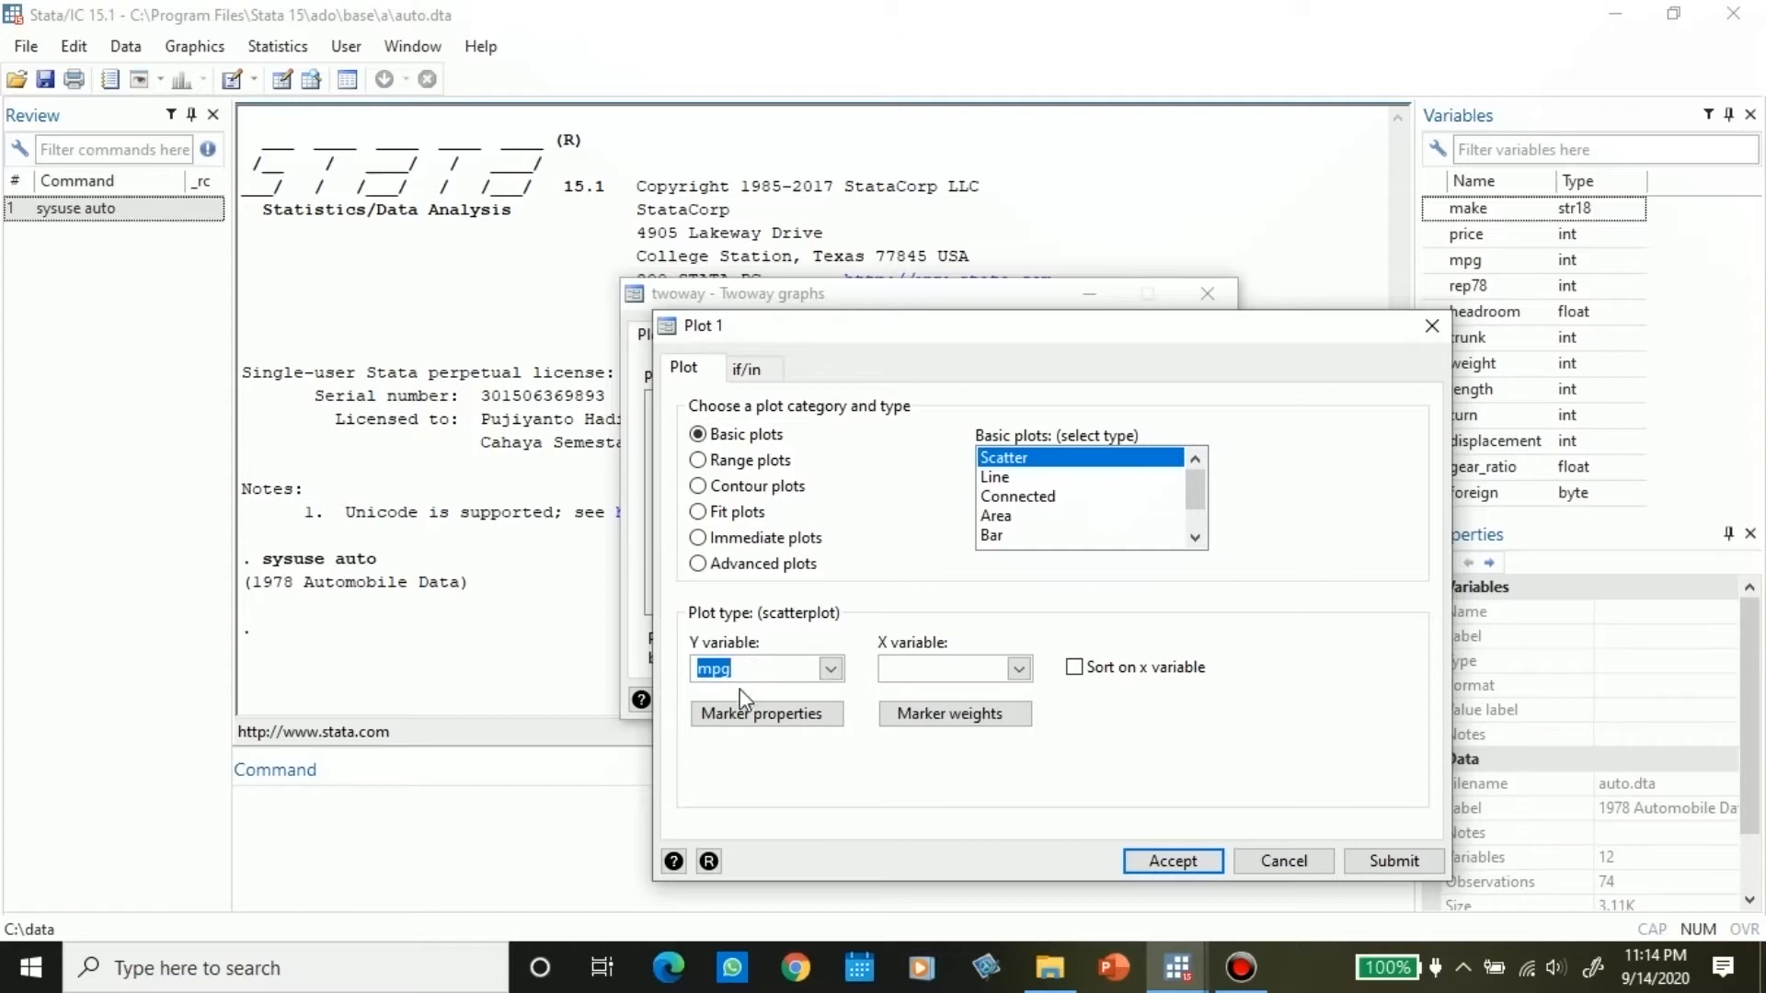
left_click(973, 671)
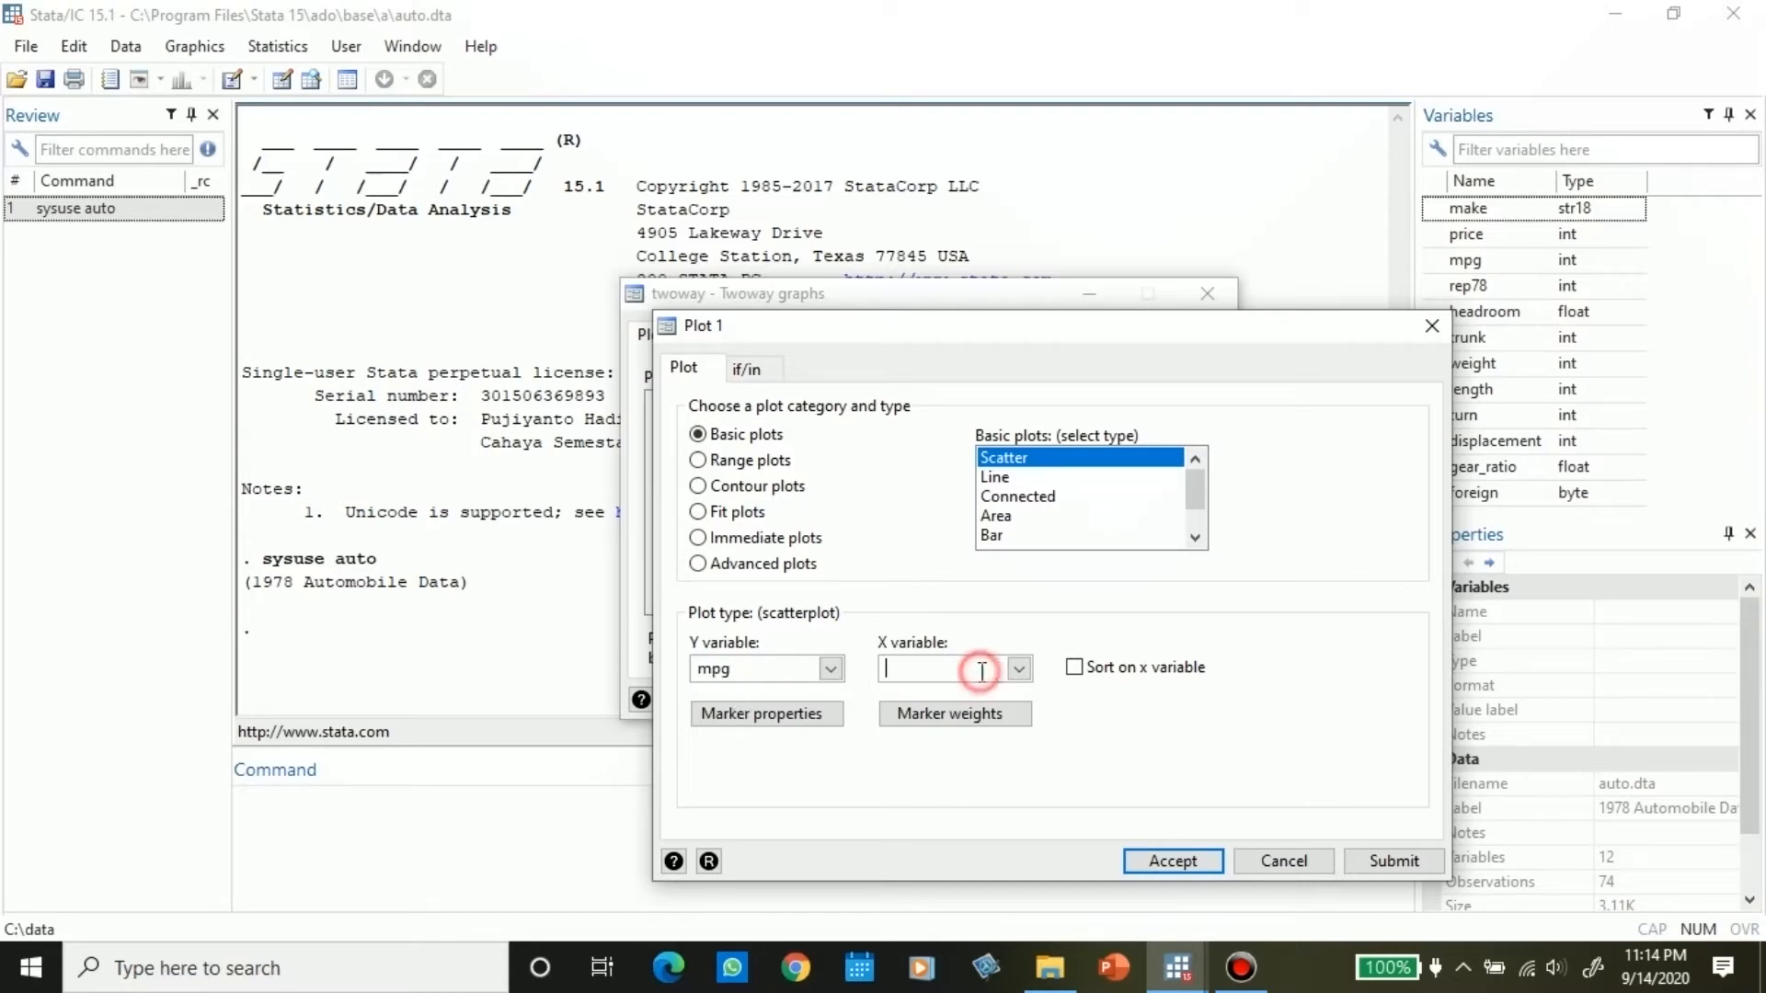
left_click(1015, 668)
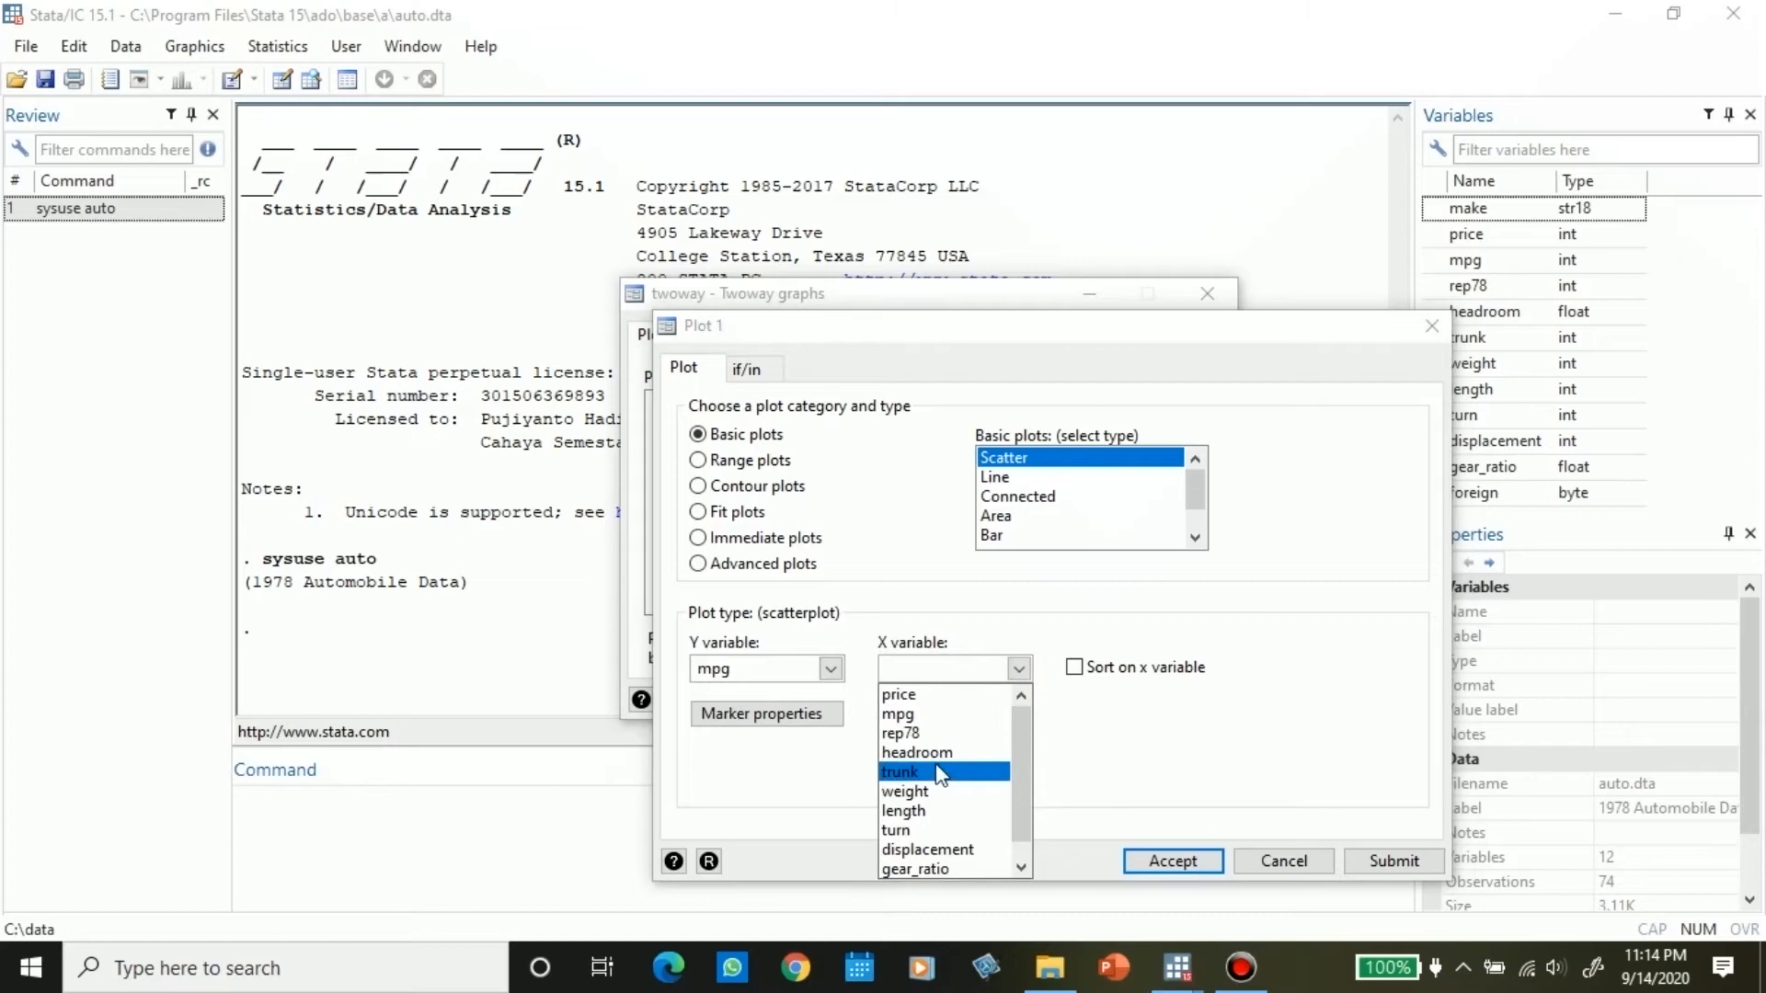
left_click(932, 789)
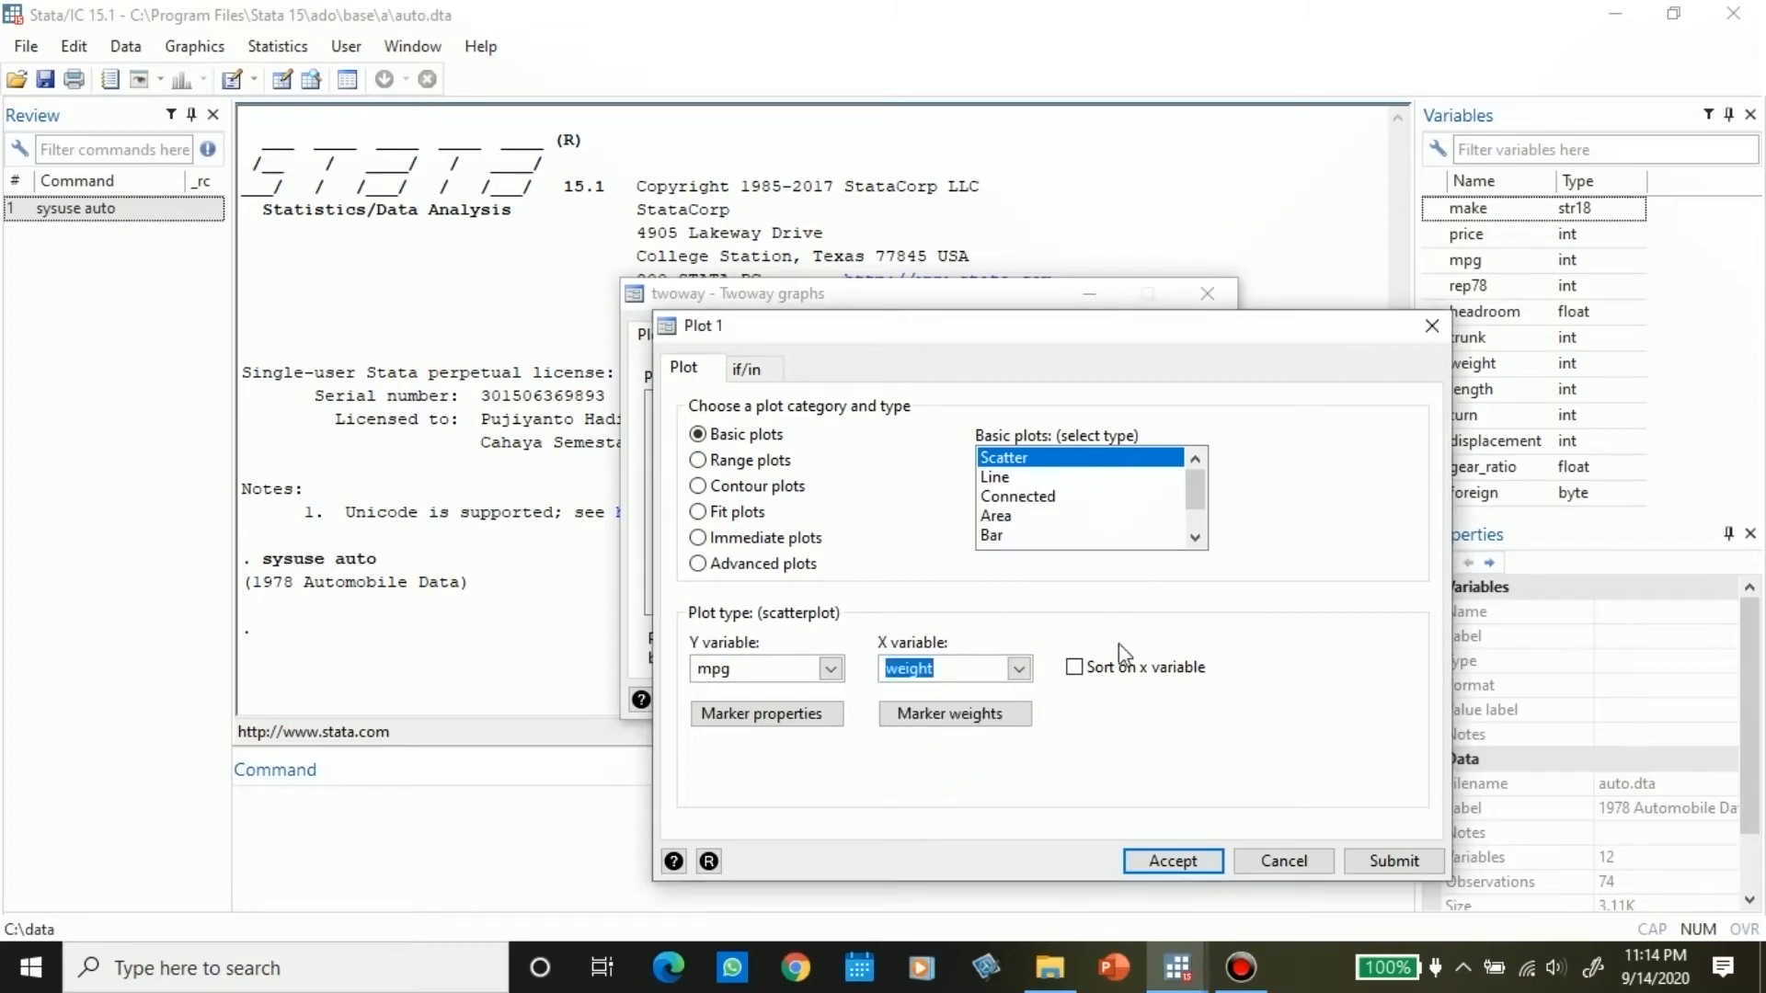
left_click(1185, 853)
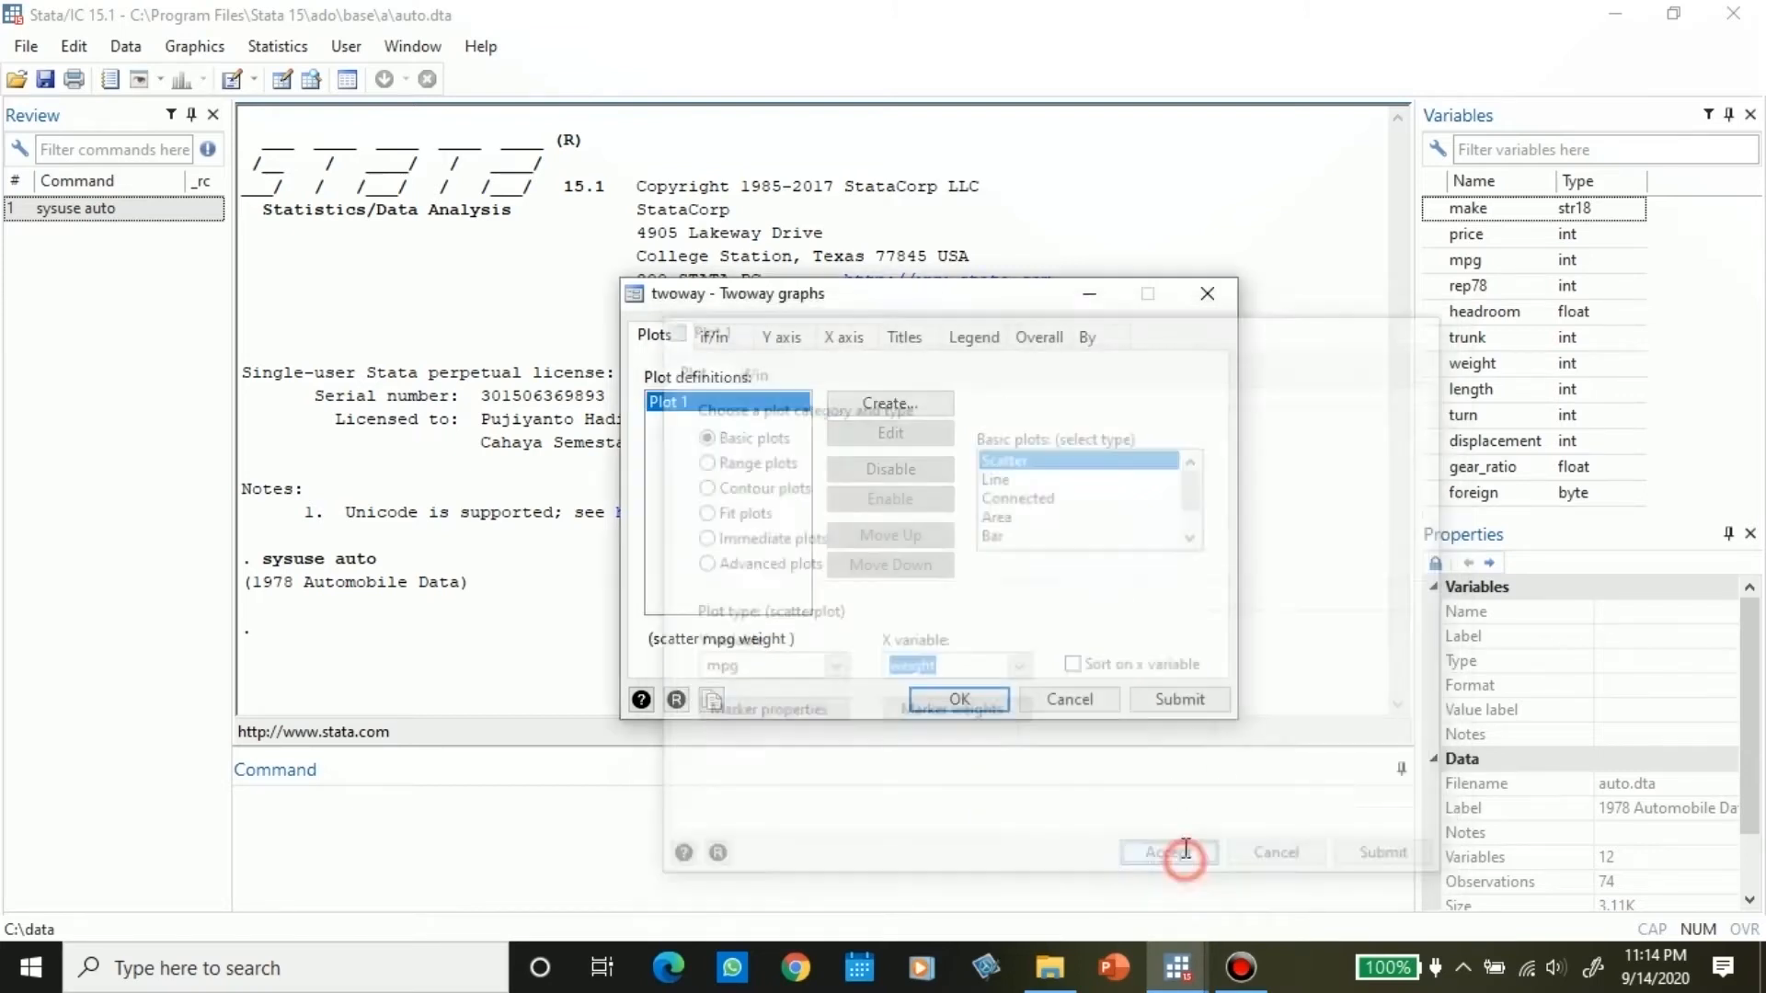
left_click(977, 708)
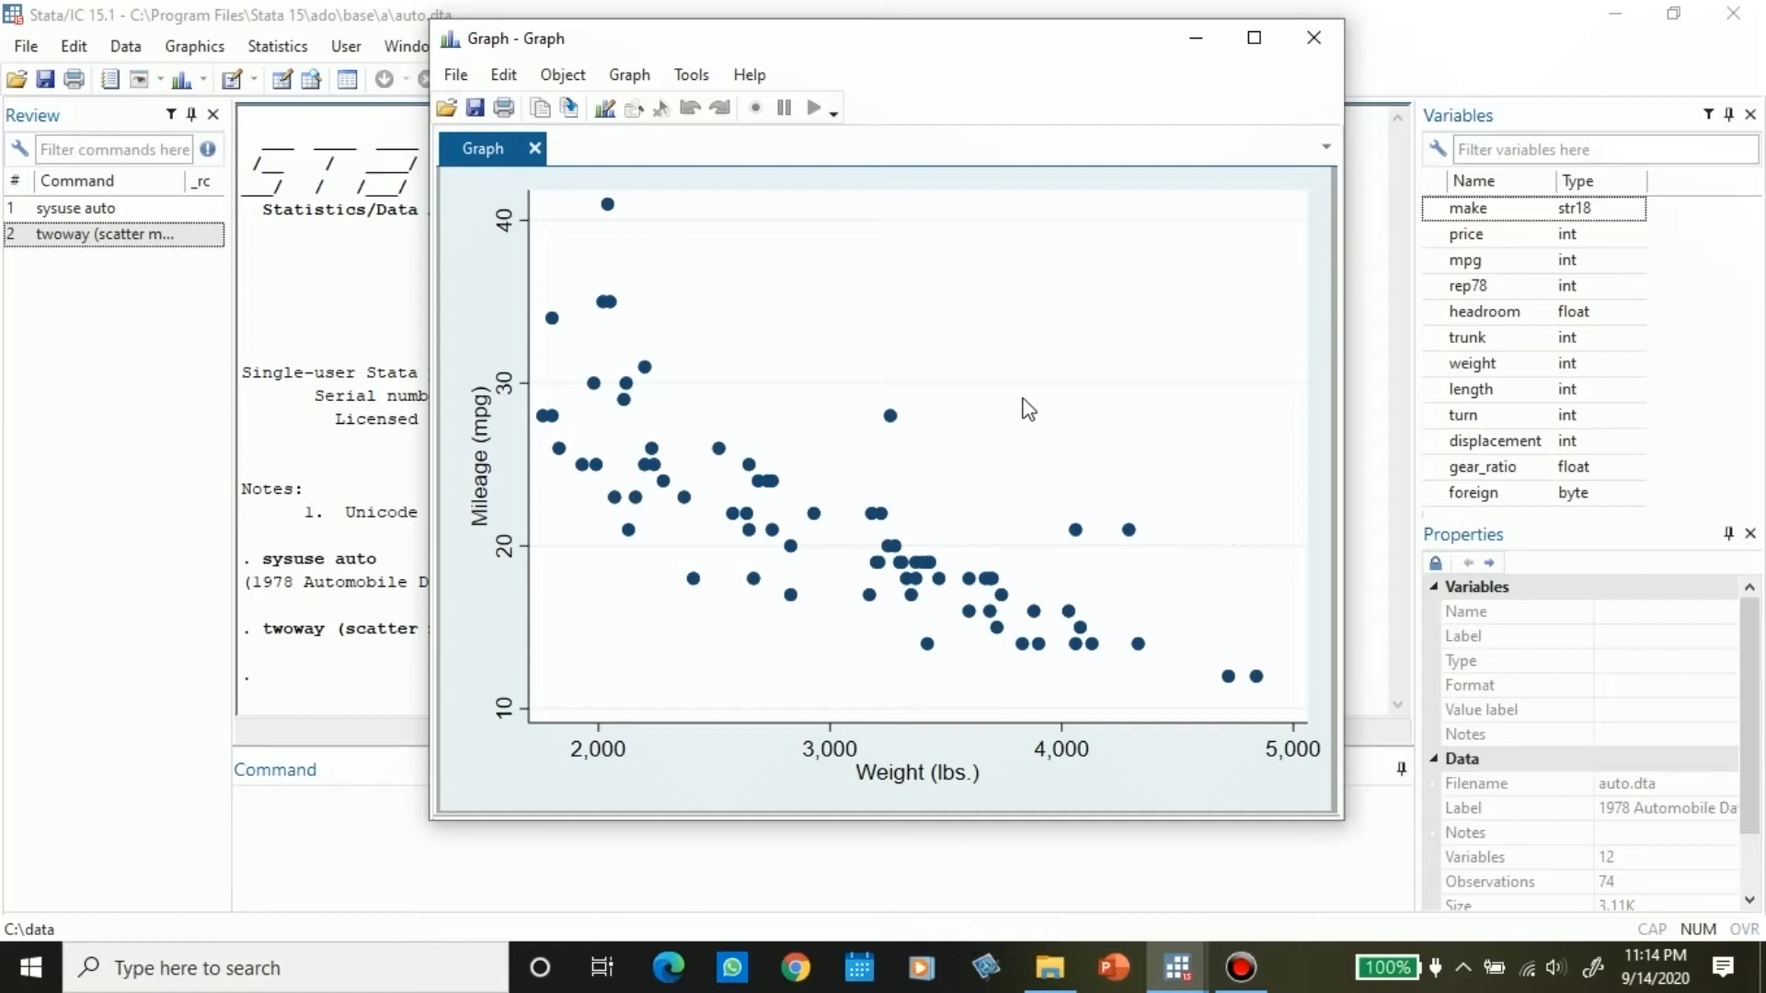
Step: Maximize the graph, start the Graph Editor and add the text "ini titik A" beside the topmost data point
left_click(1255, 39)
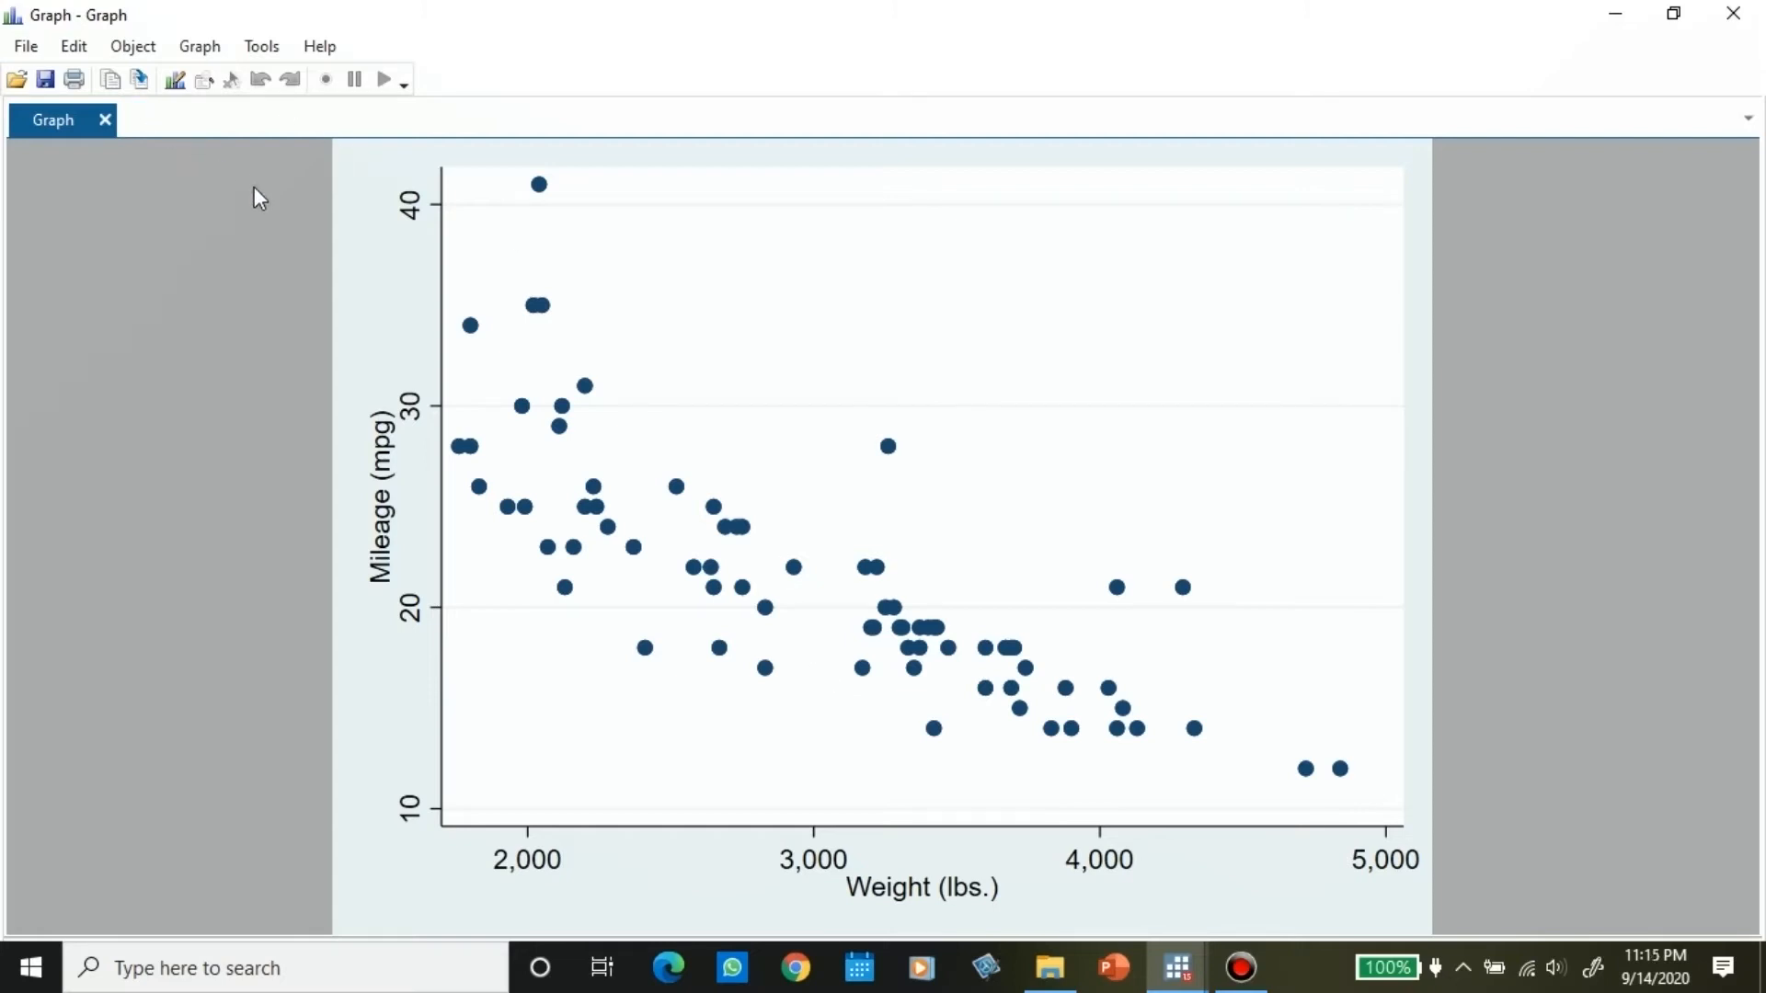
left_click(181, 87)
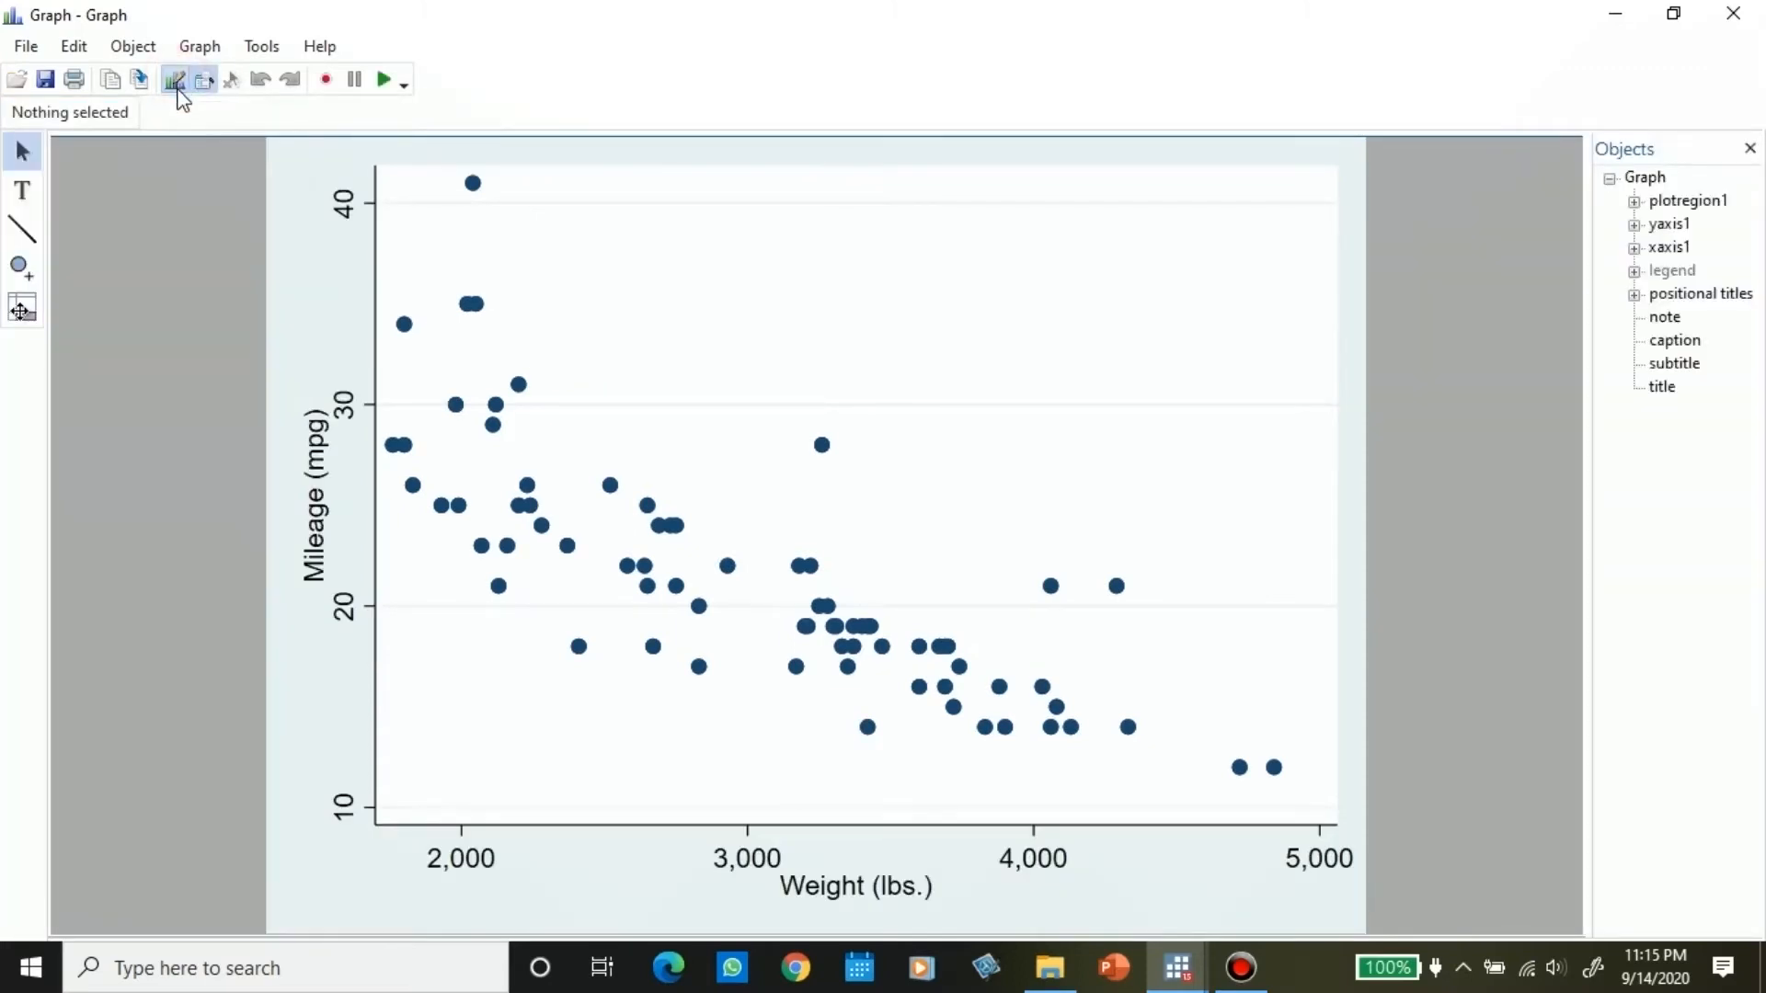
left_click(23, 193)
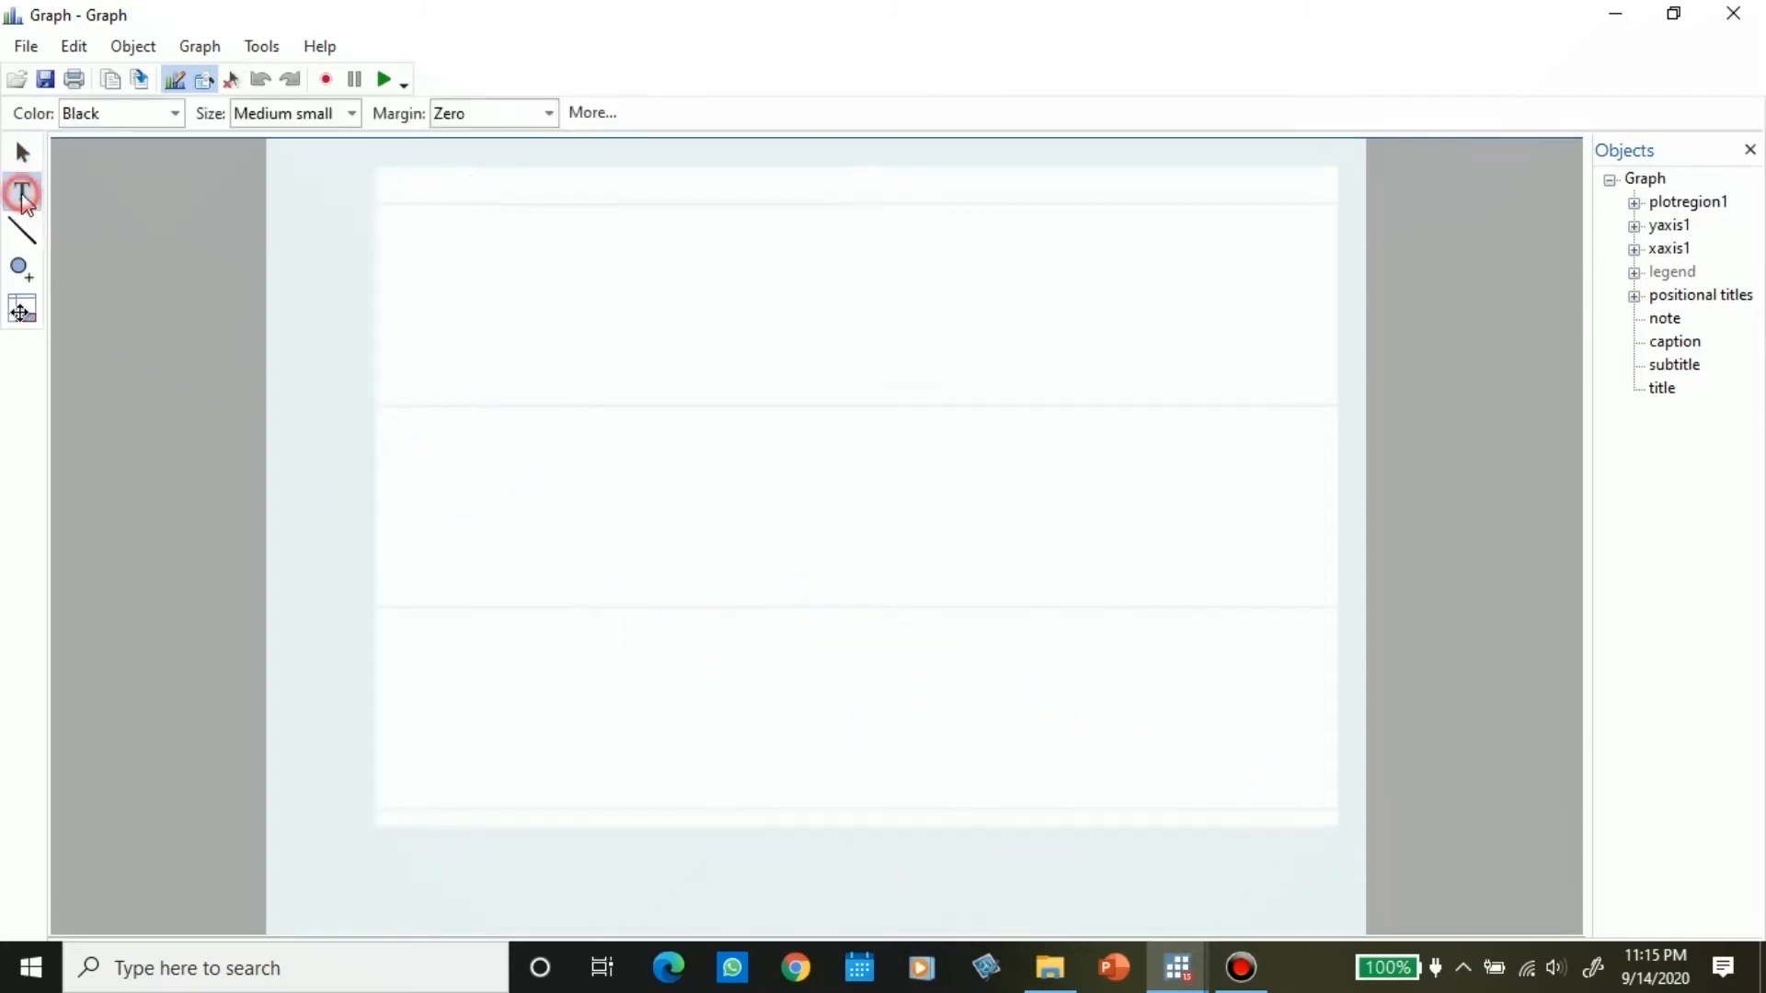
left_click(488, 185)
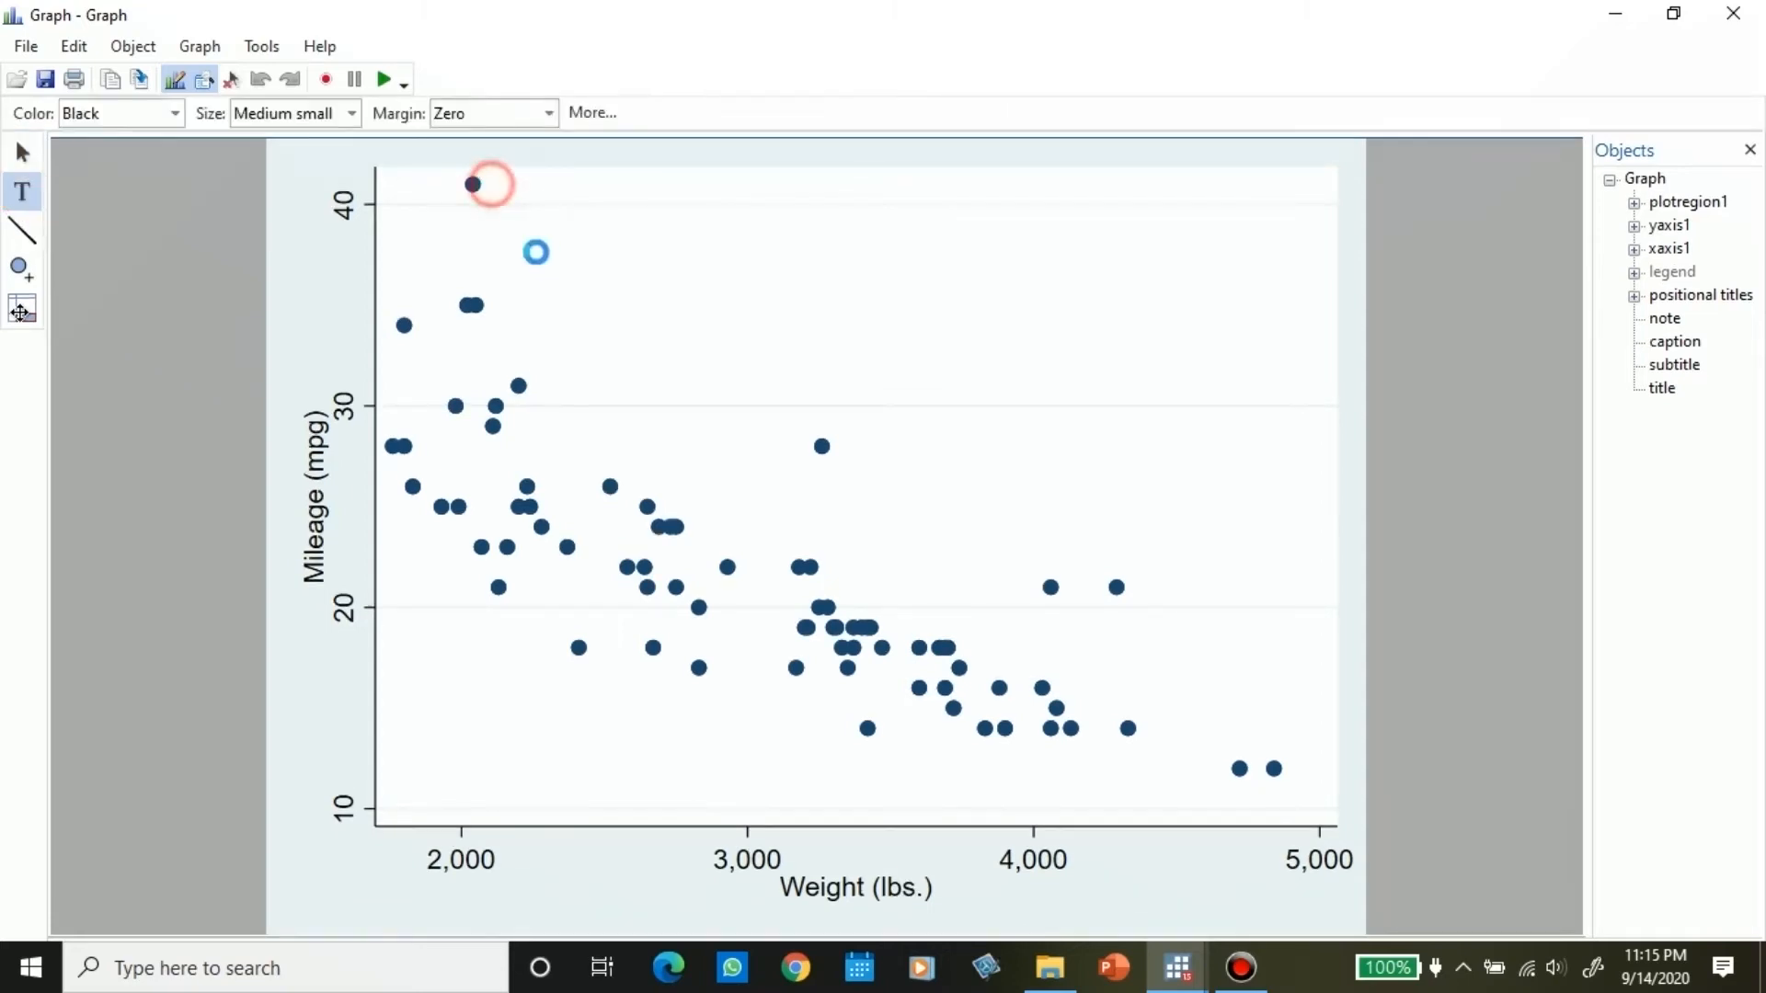
type("ini titik A")
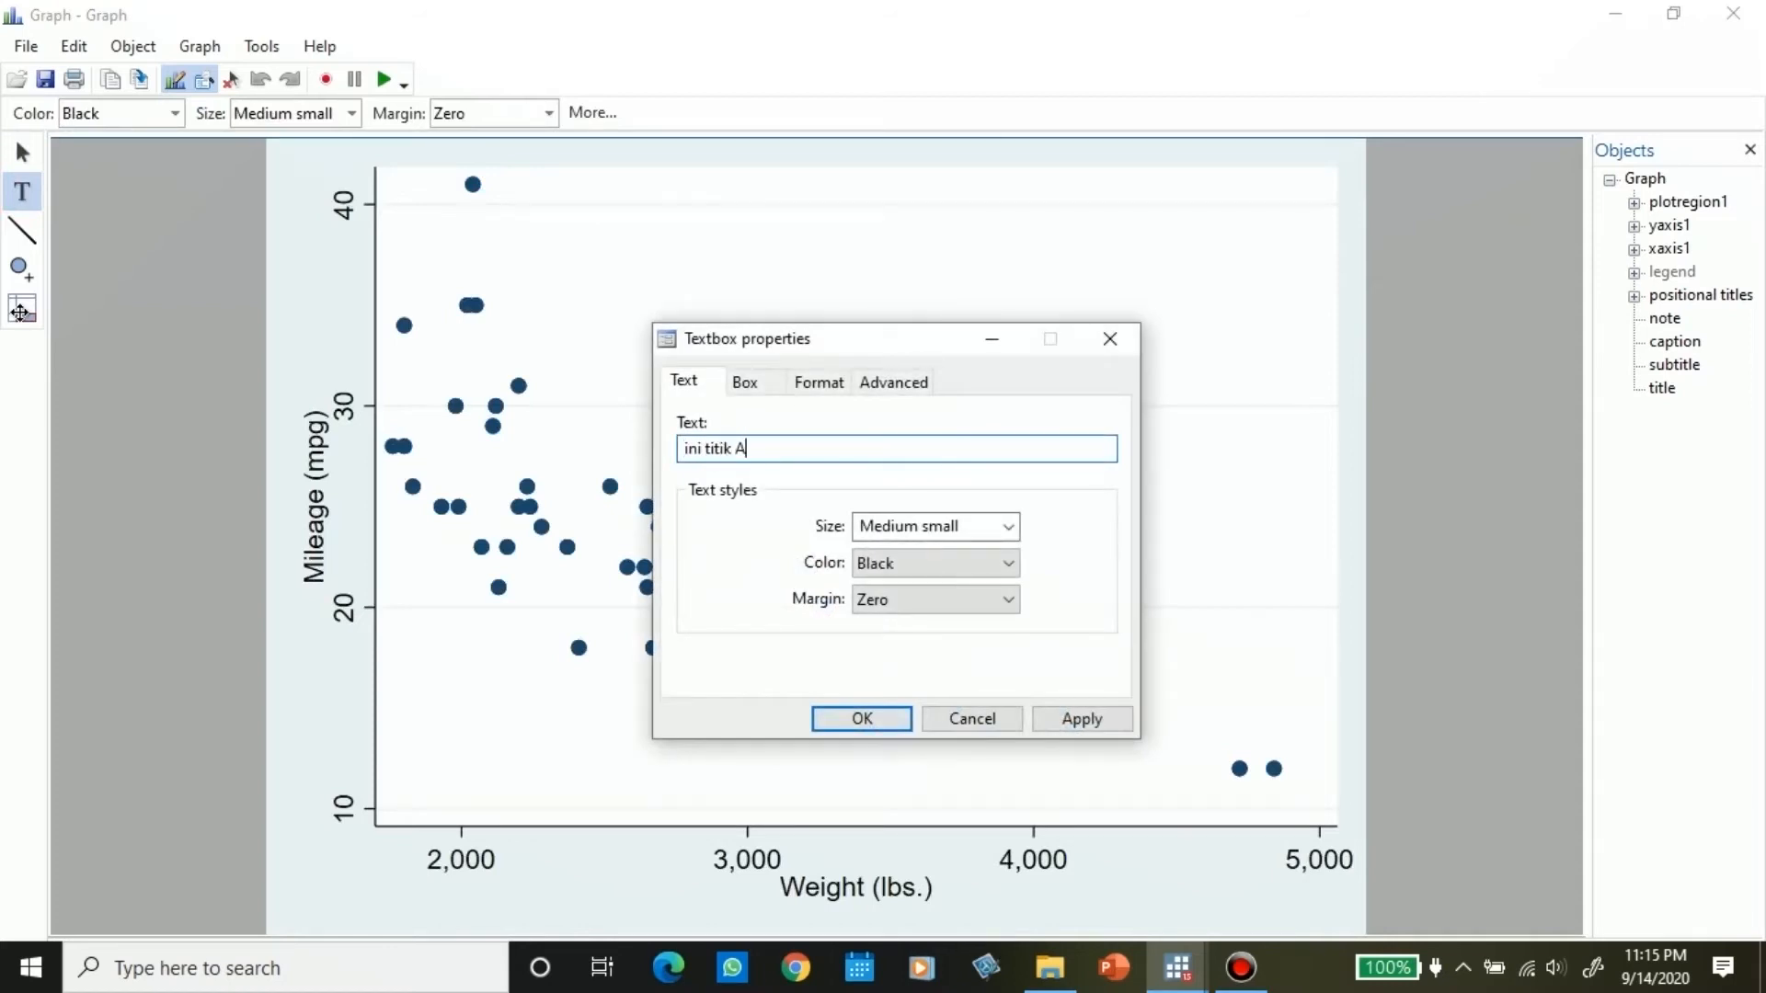
left_click(1082, 721)
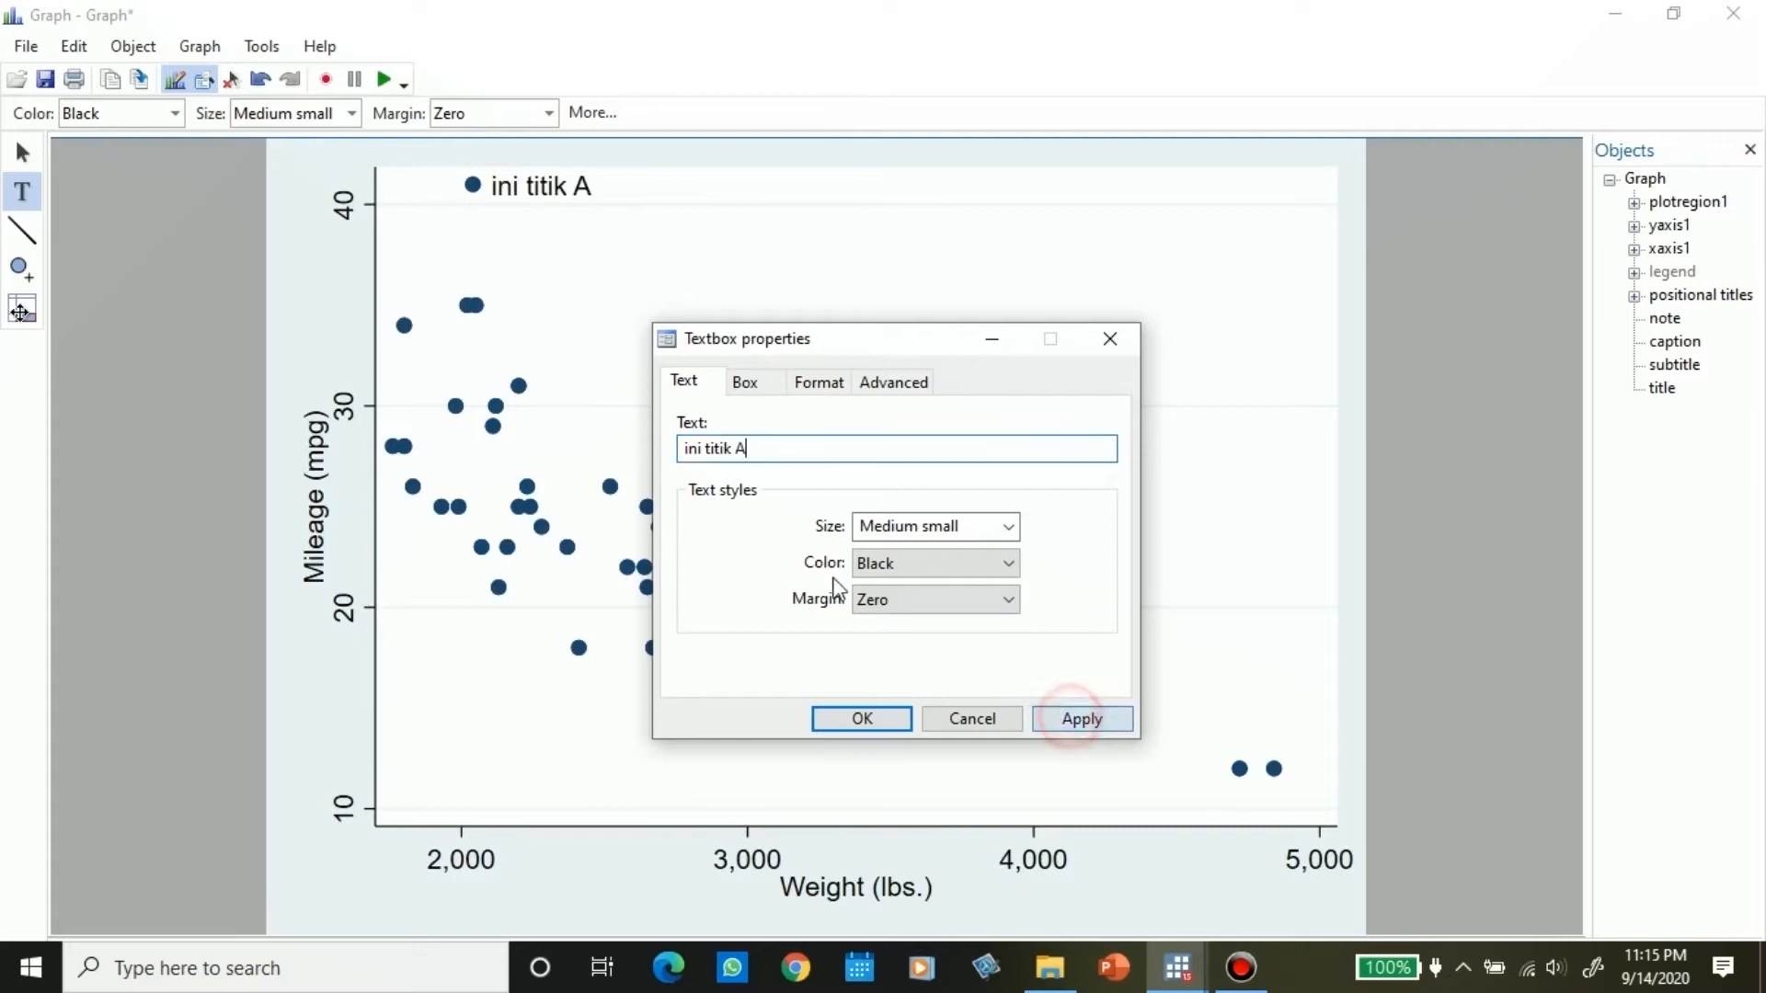
left_click(861, 718)
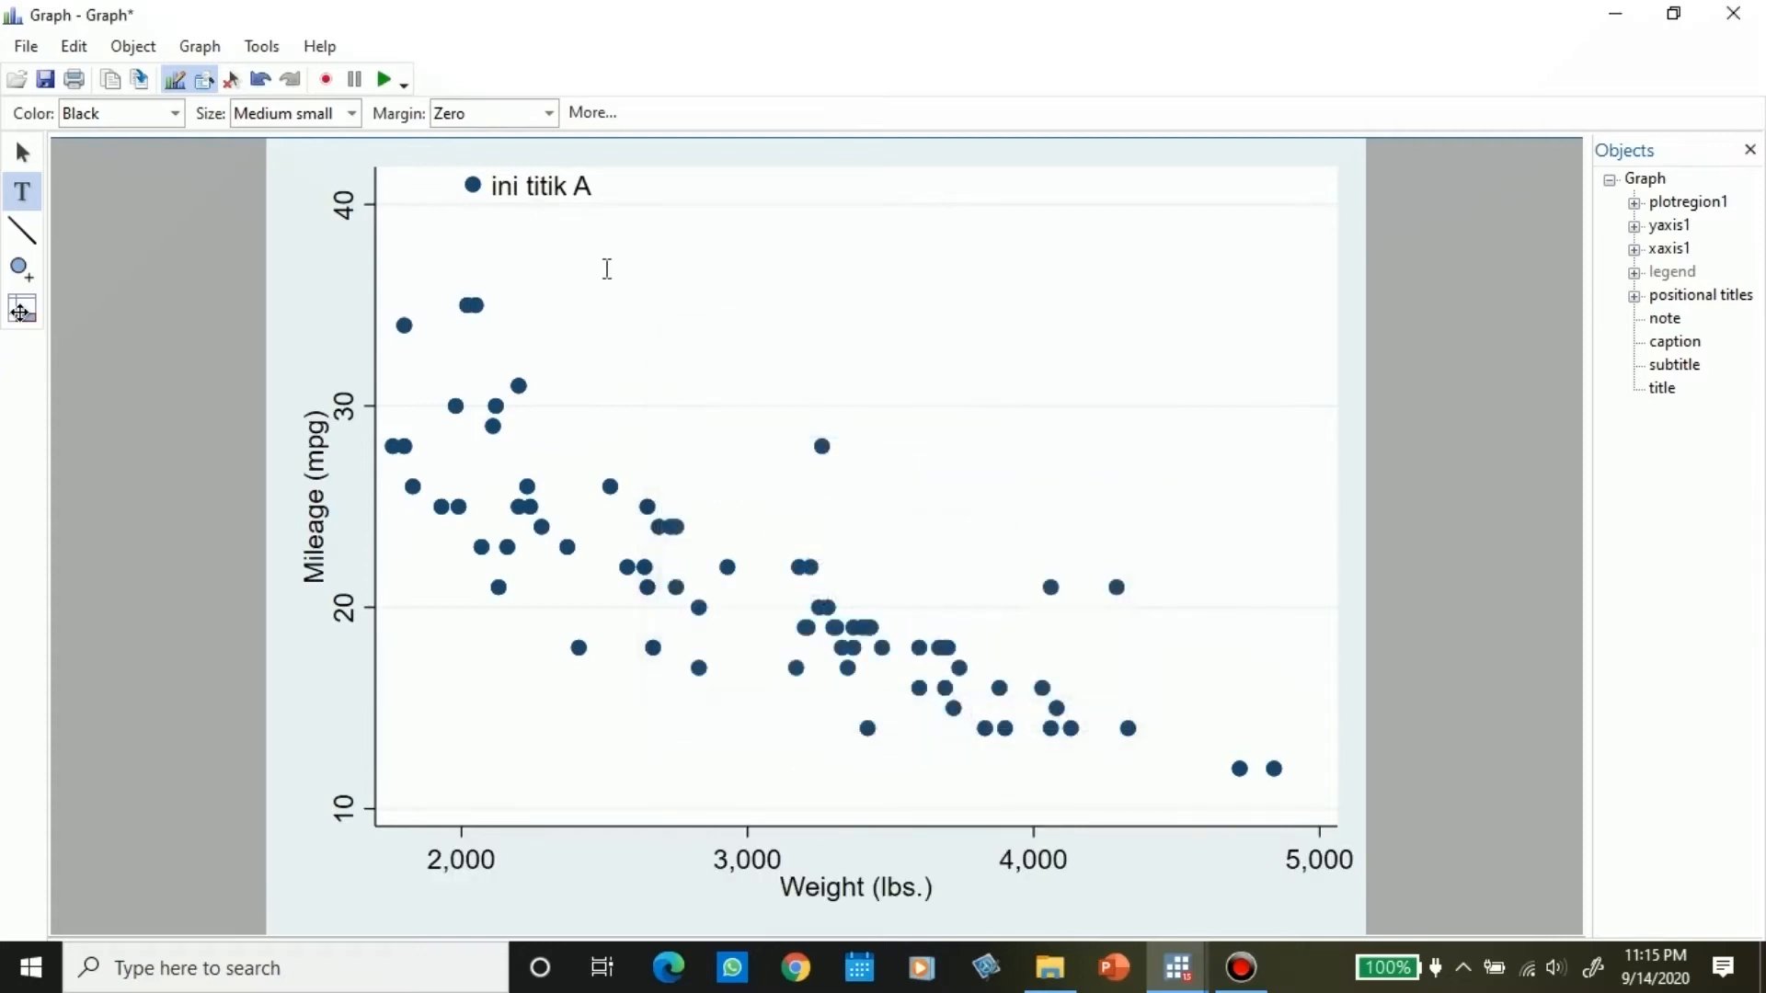
Step: Shift the "ini titik A" text slightly away from the topmost point and draw a short line connecting the two
left_click(556, 185)
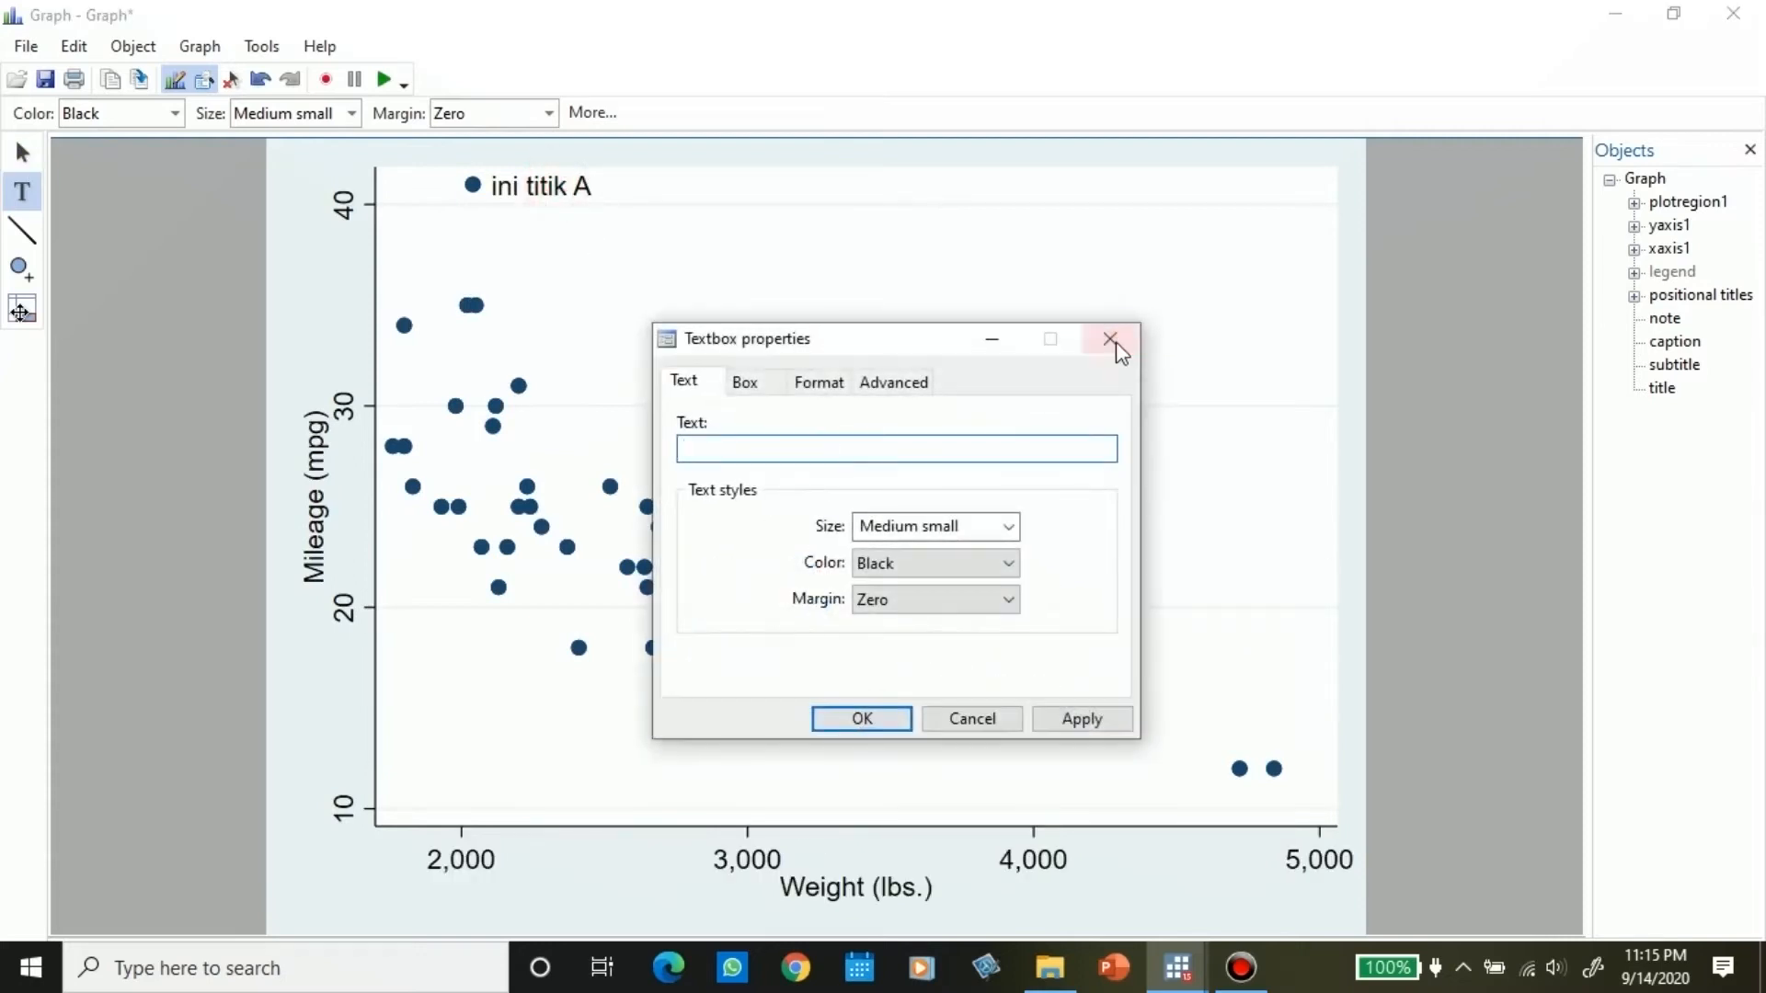
left_click(1114, 339)
left_click(18, 150)
mouse_move(540, 185)
left_mouse_down()
mouse_move(526, 178)
mouse_move(667, 255)
mouse_move(546, 317)
mouse_move(563, 189)
left_mouse_up()
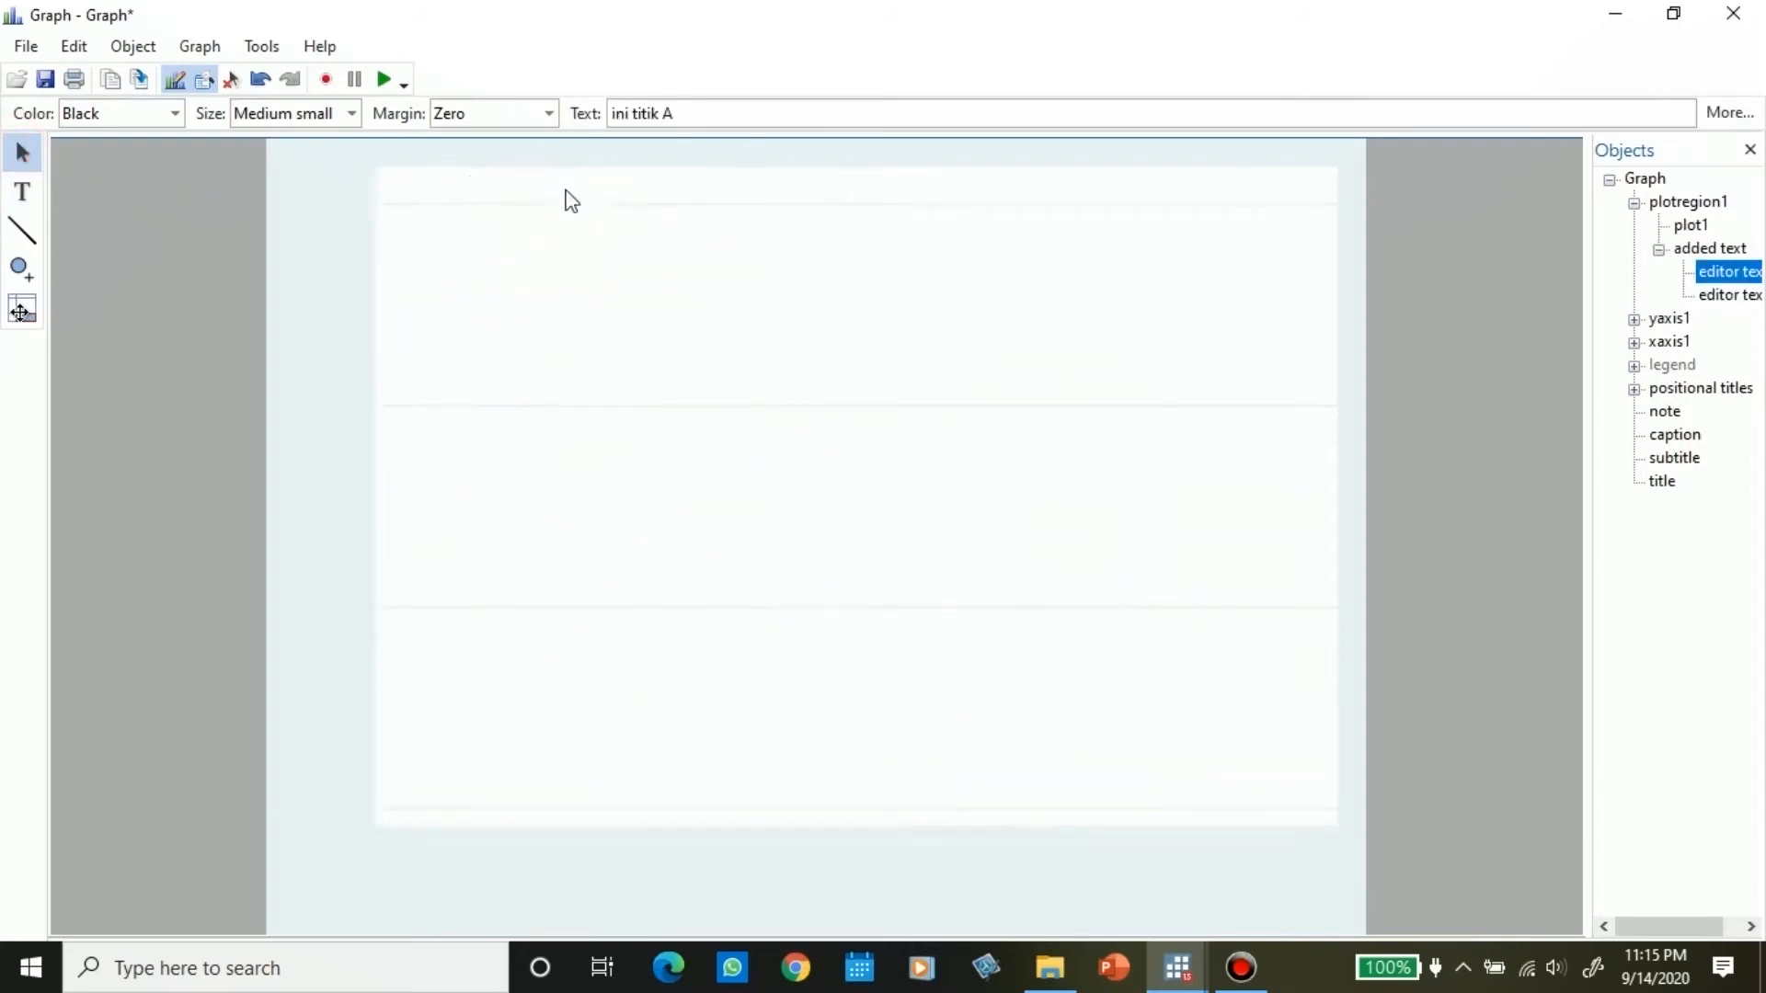
left_click(22, 233)
left_click_drag(486, 187, 513, 193)
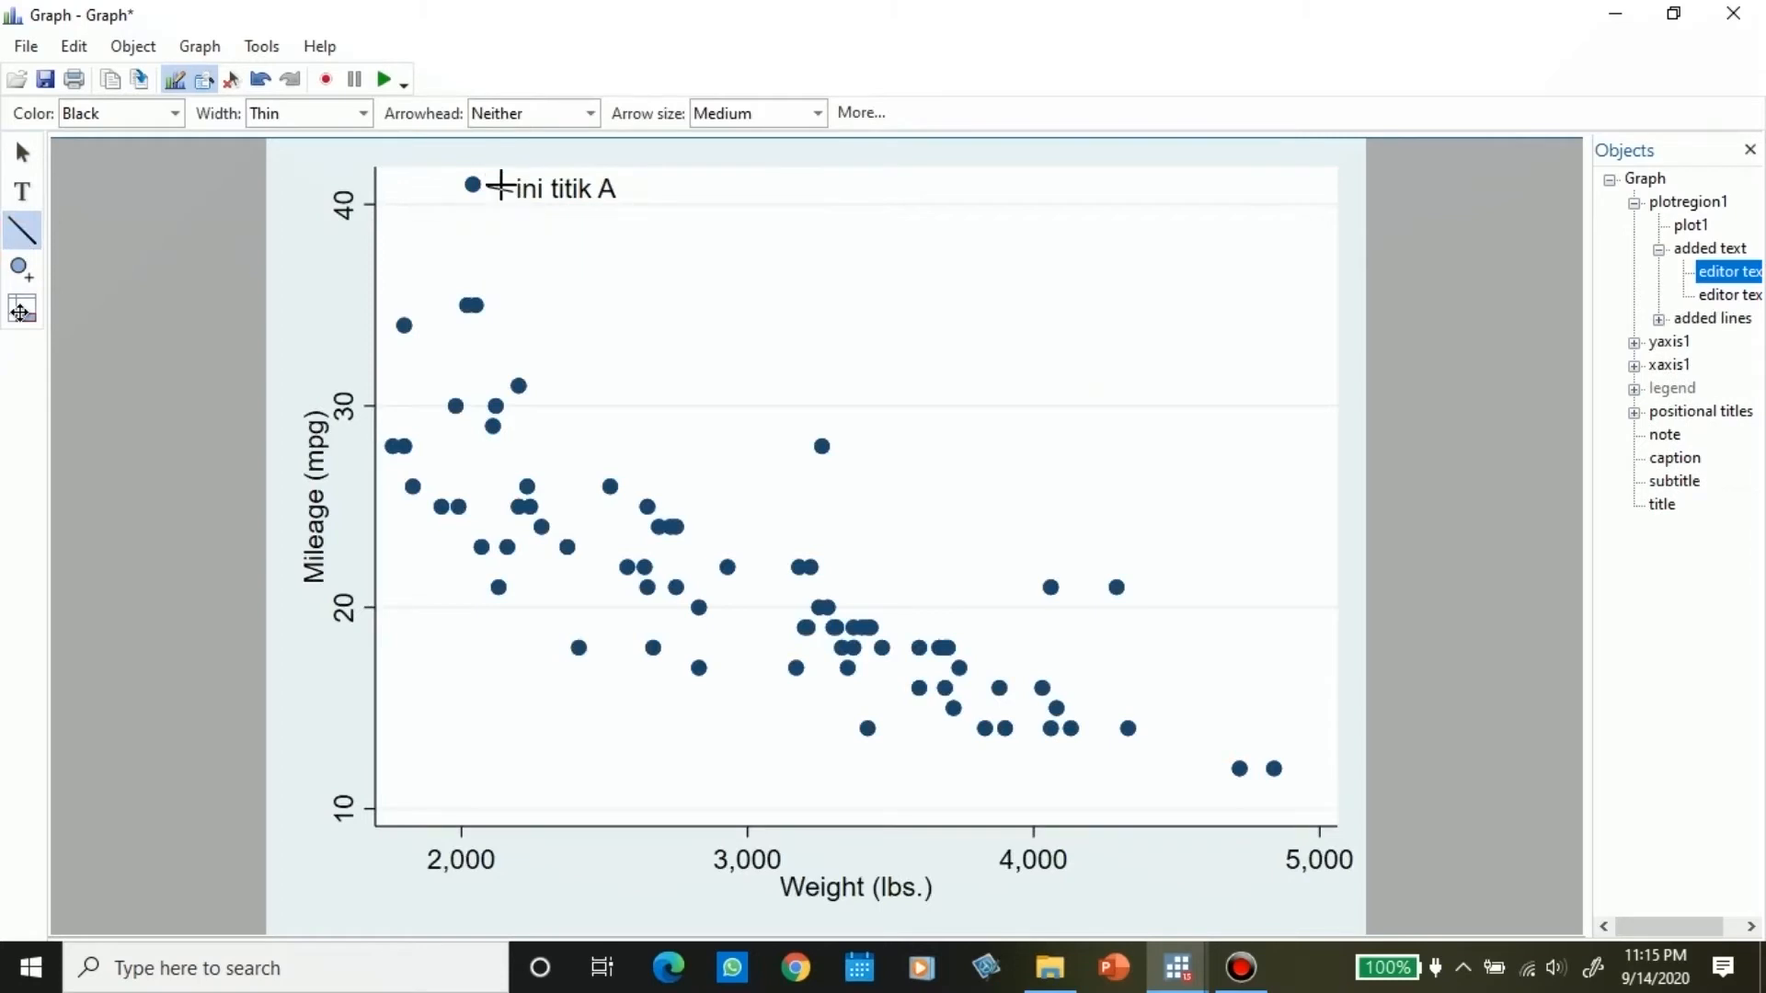
Step: Add a red, v. Large hollow circle marker and position it around the topmost data point
left_click(25, 274)
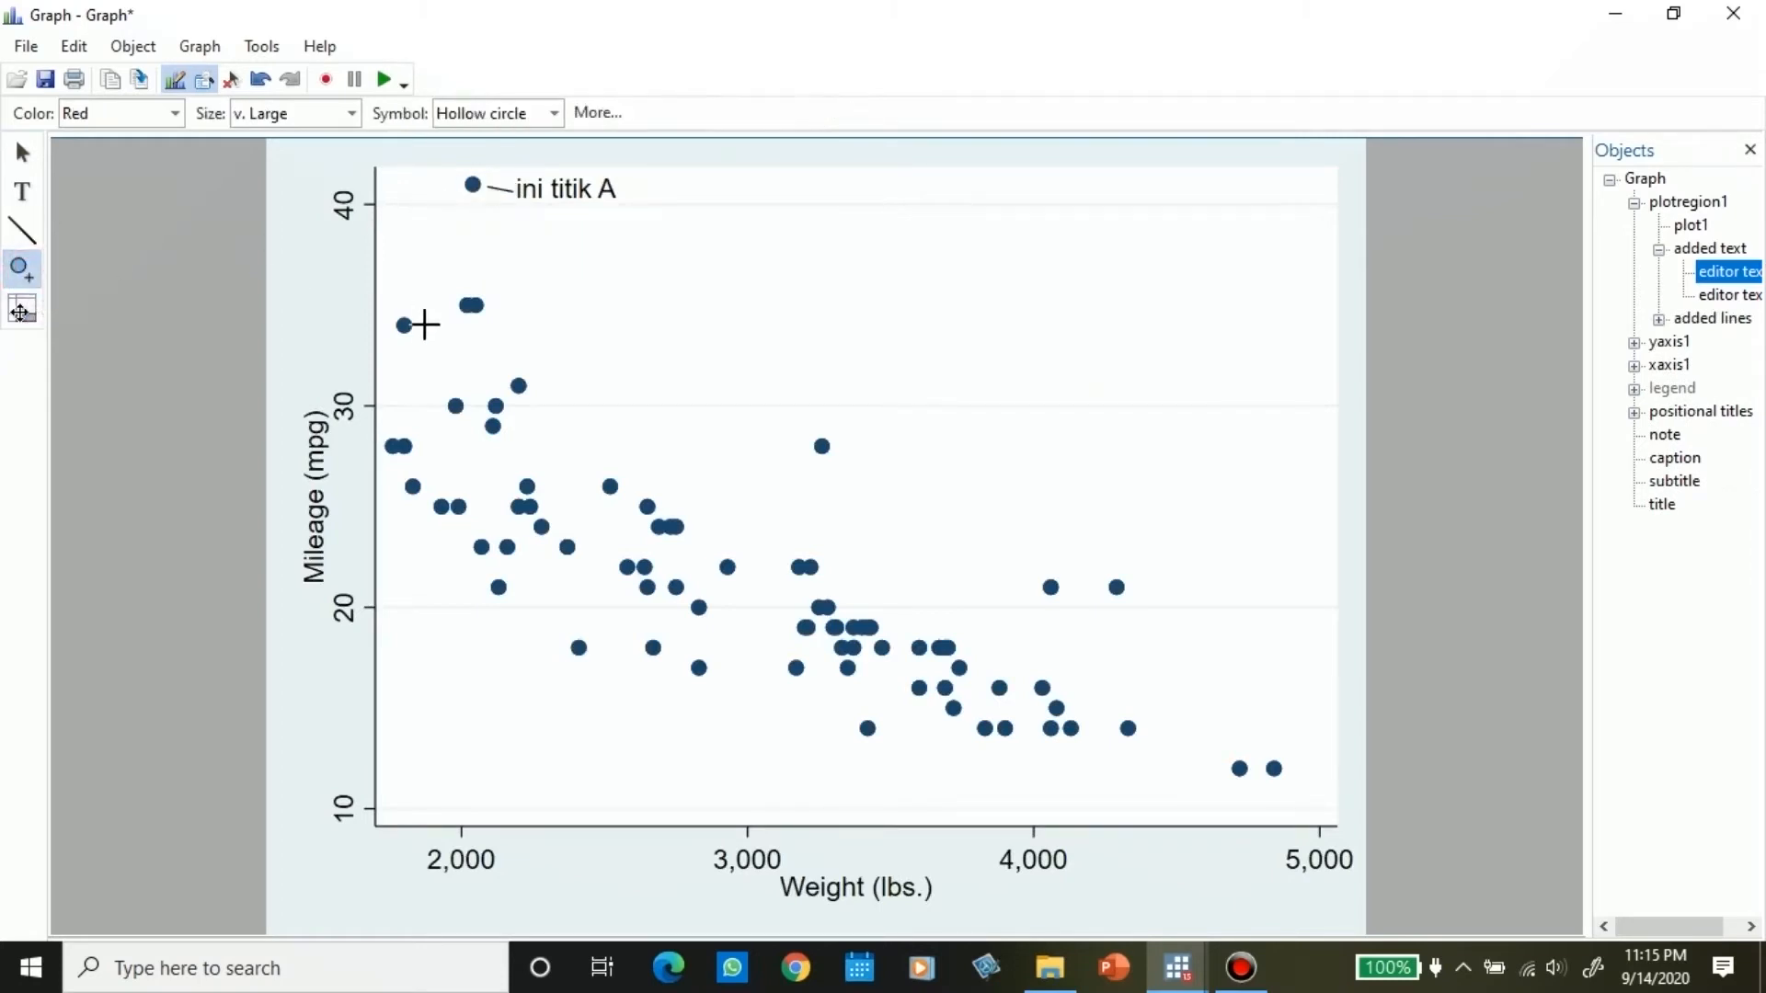
left_click(452, 169)
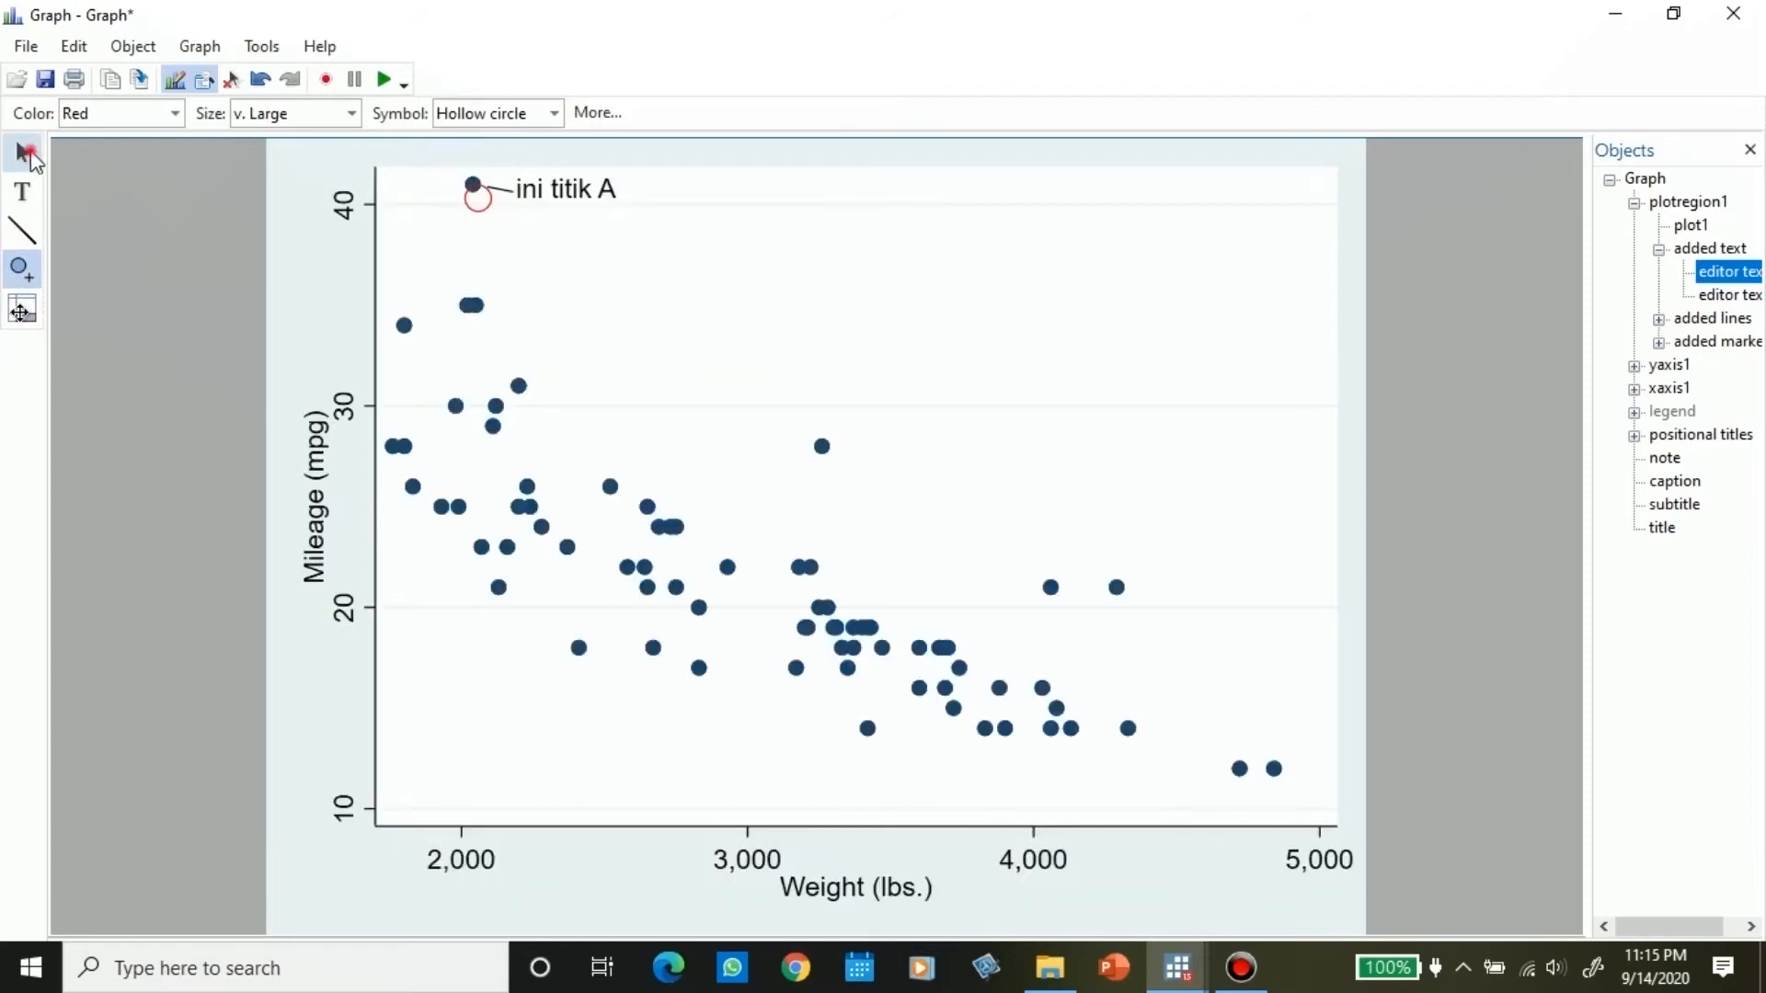
left_click(26, 154)
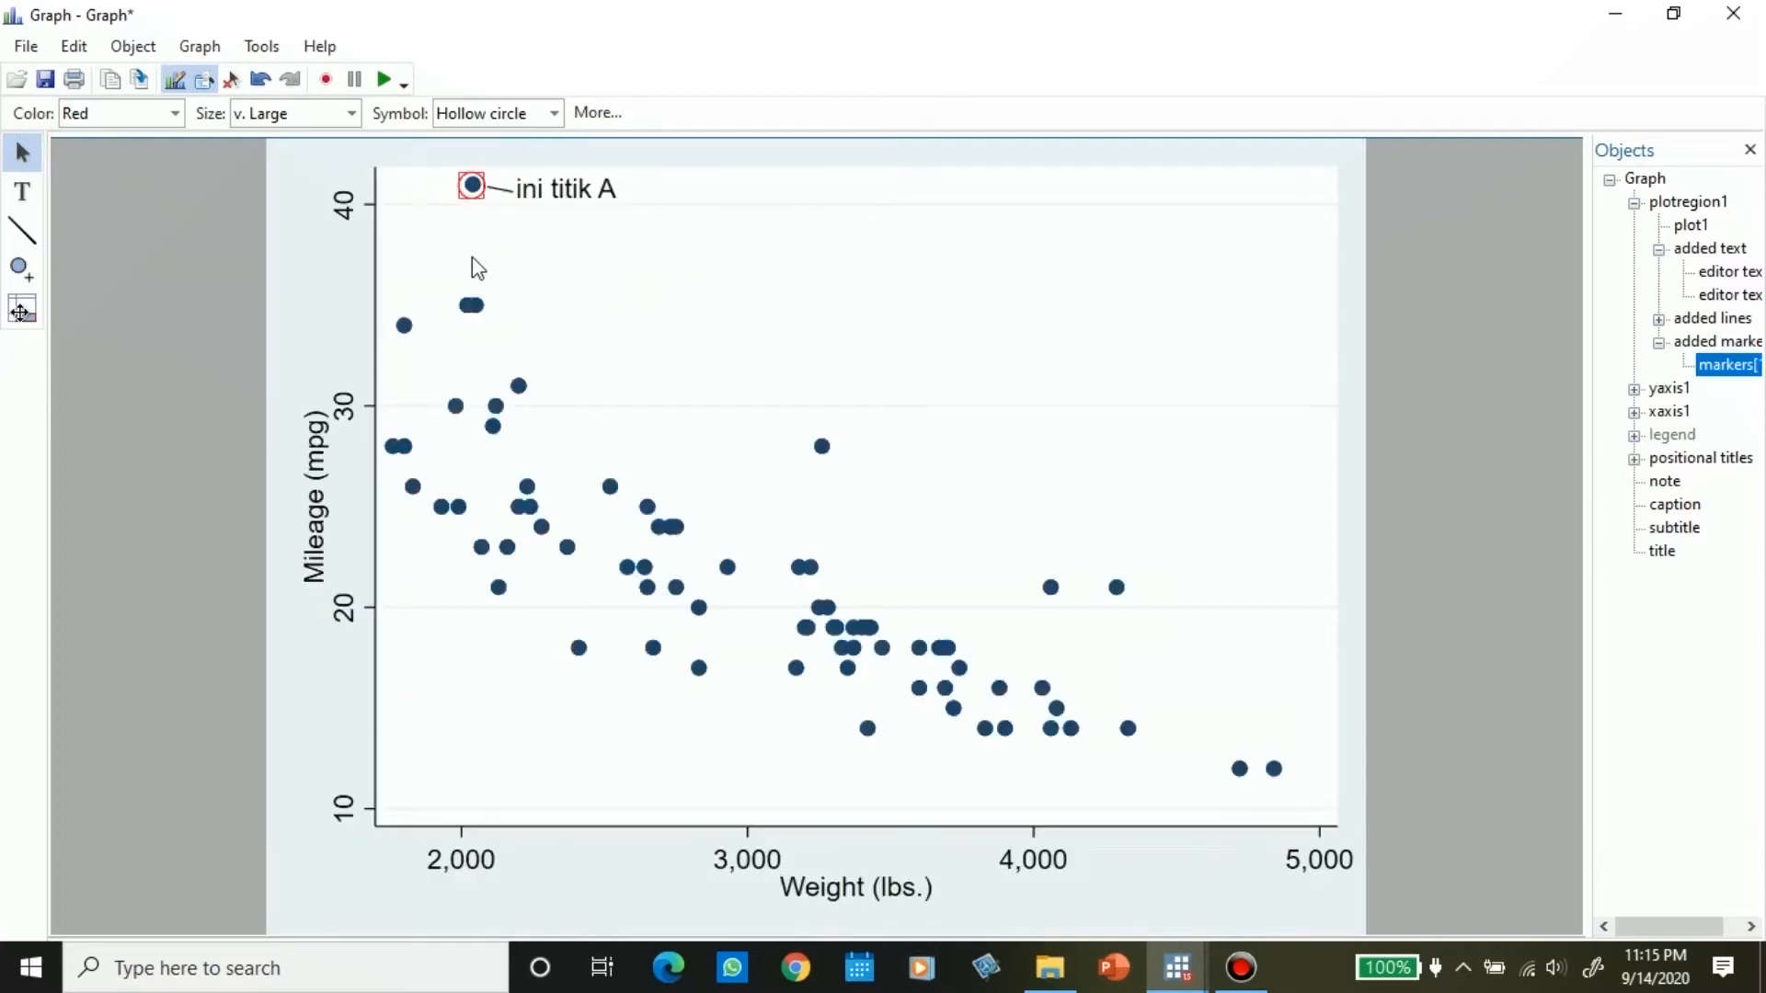
left_click(472, 257)
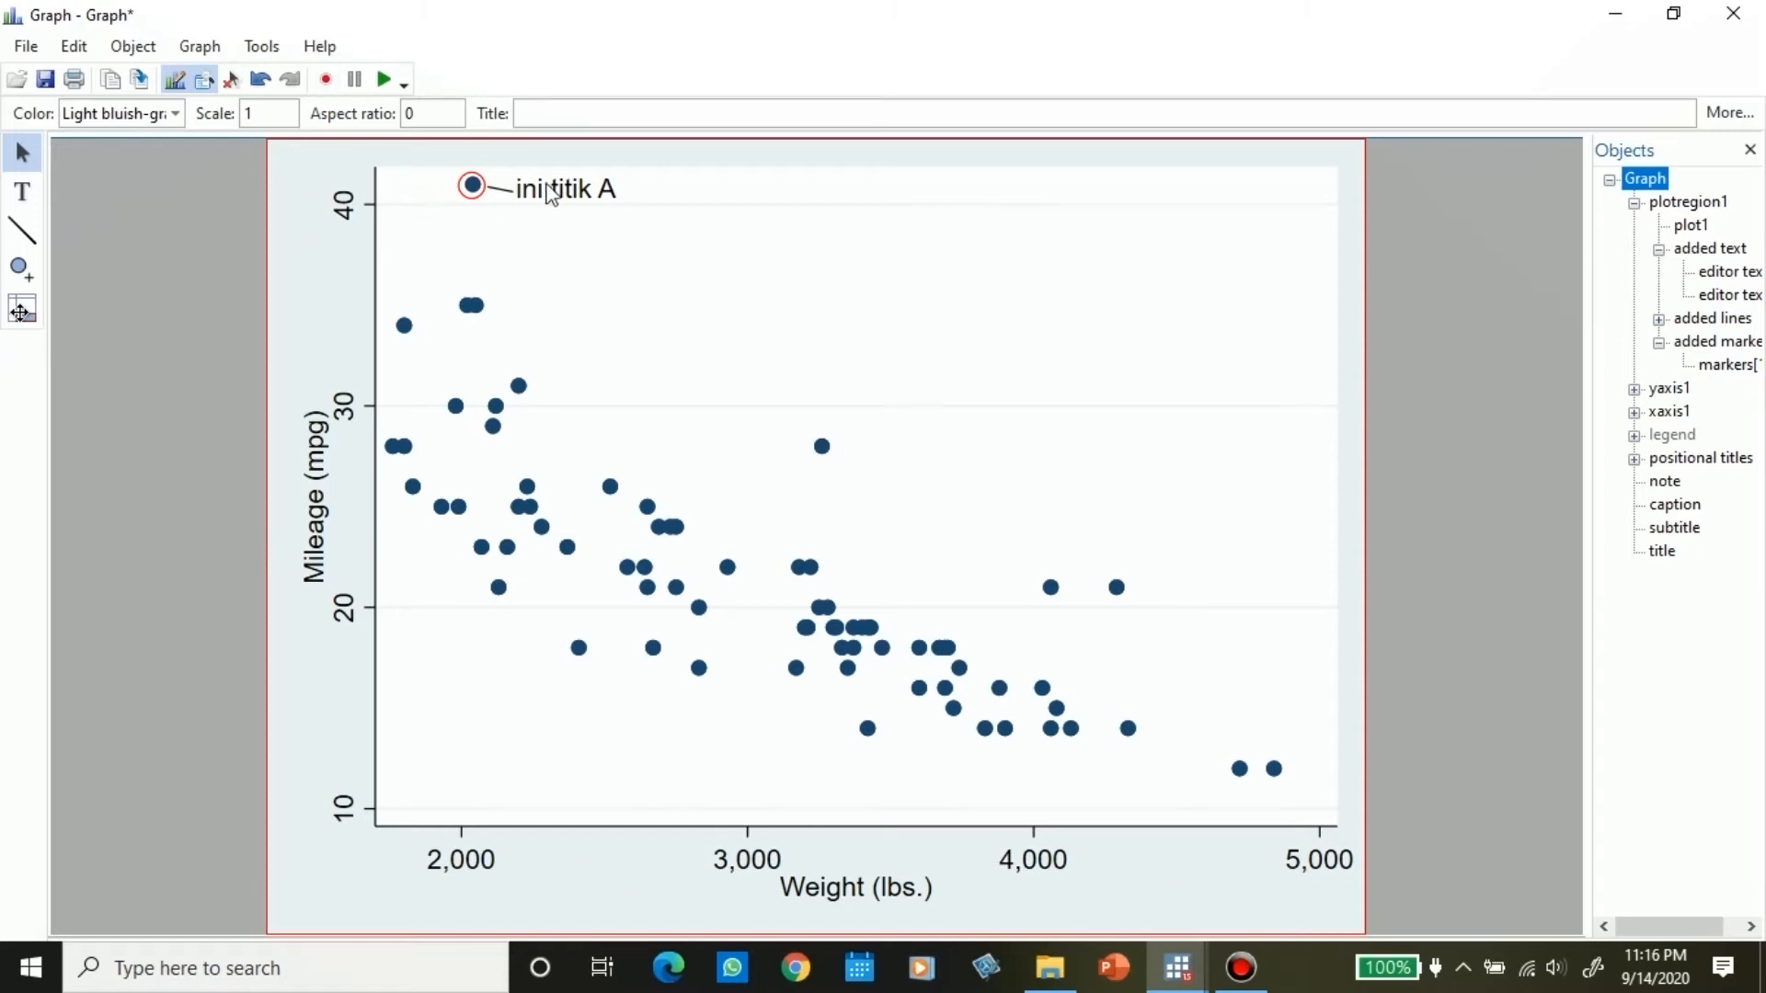
Step: Start recording the graph edits and set the plot region's color to Yellow
left_click(321, 82)
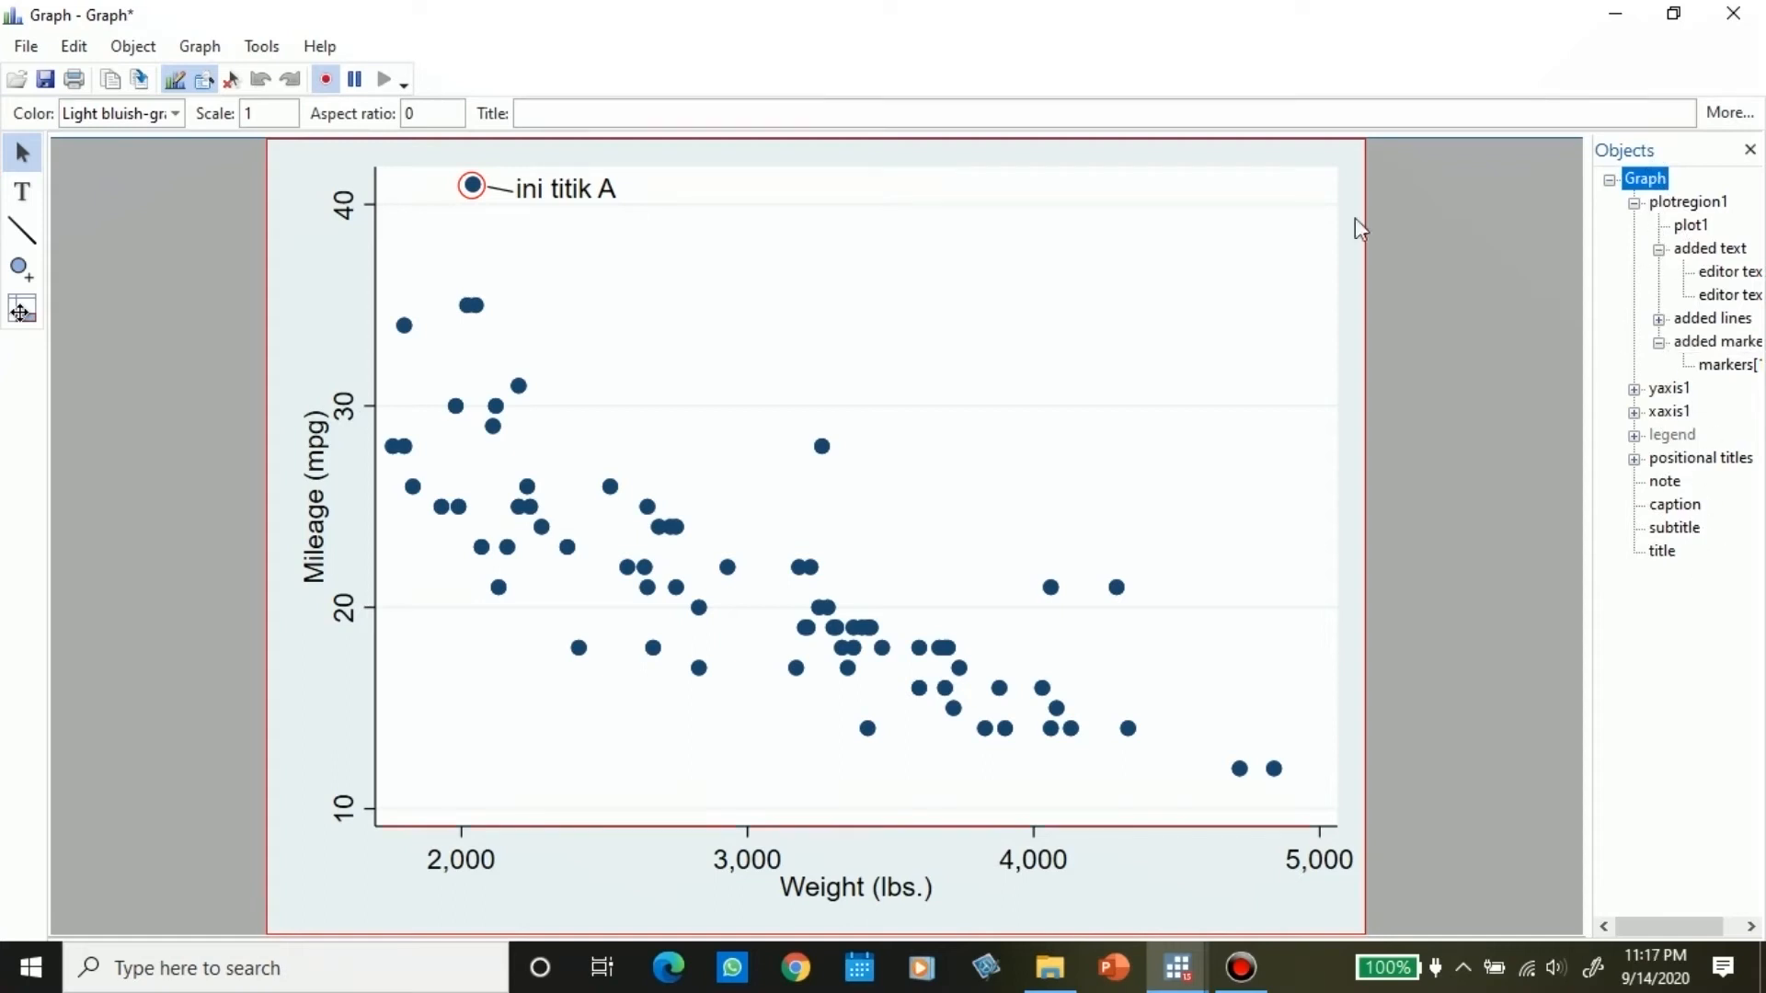
left_click(1317, 186)
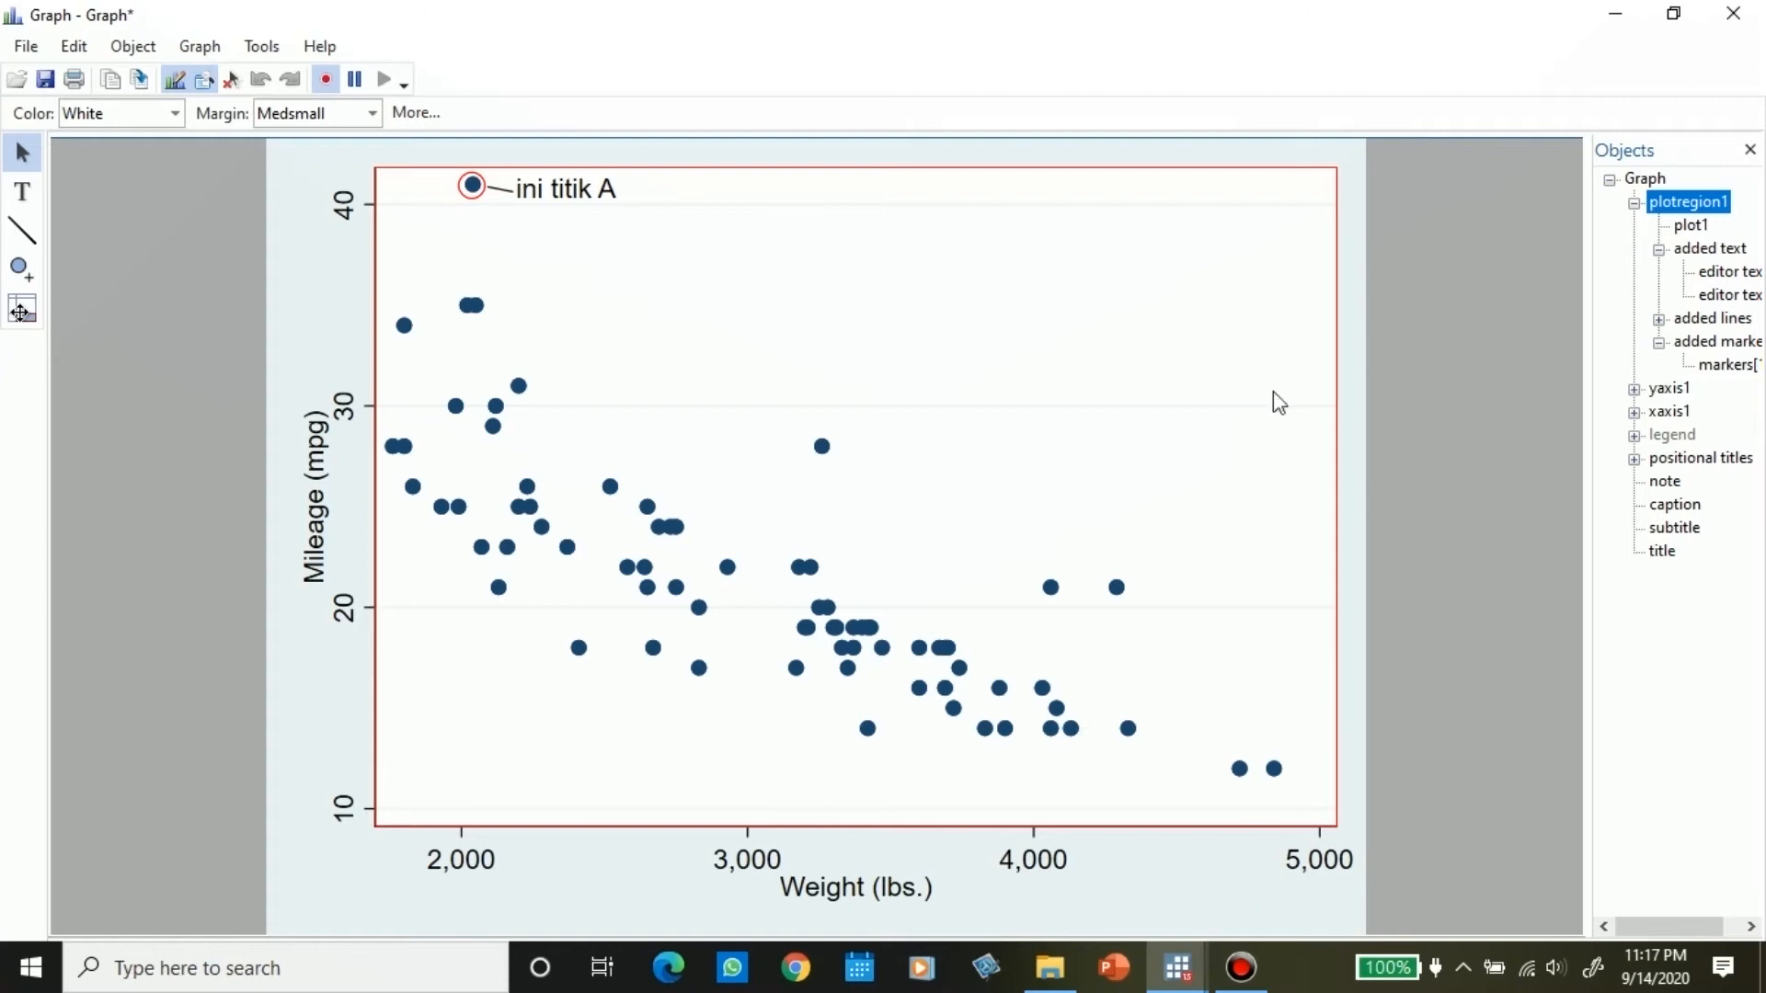
left_click(174, 113)
left_click(174, 113)
left_click(173, 113)
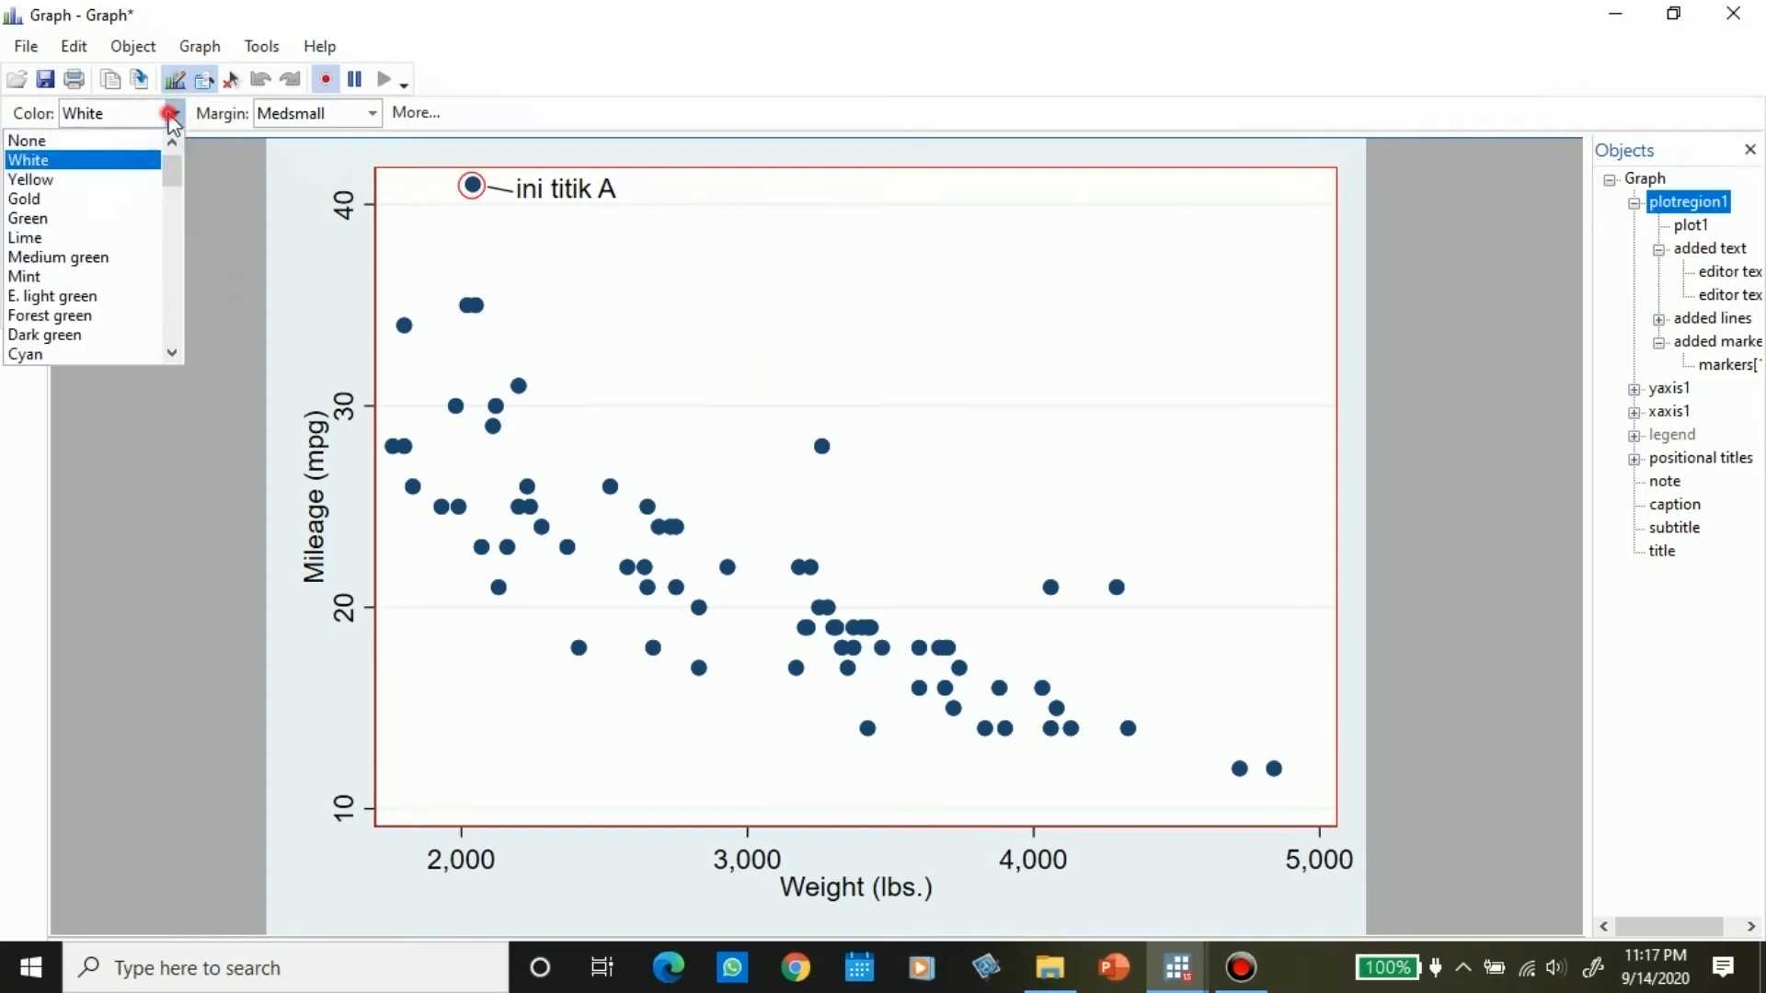
left_click(105, 181)
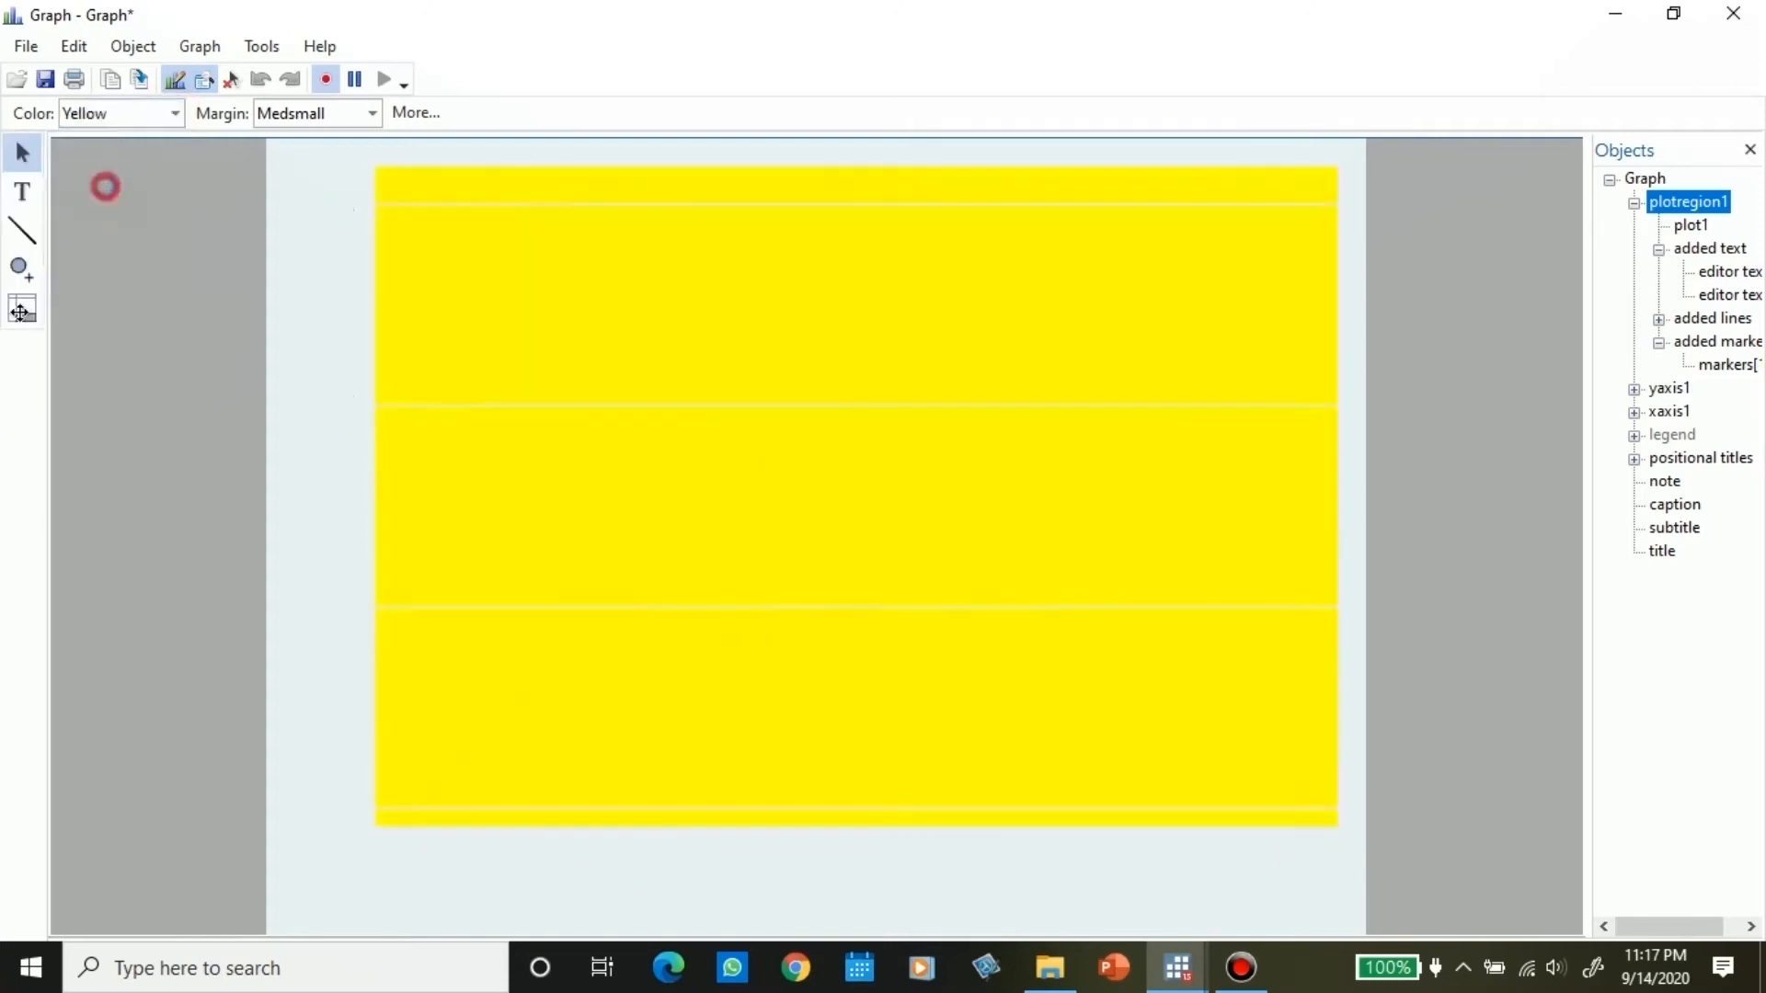
Step: Set the plot region's color to White
left_click(174, 114)
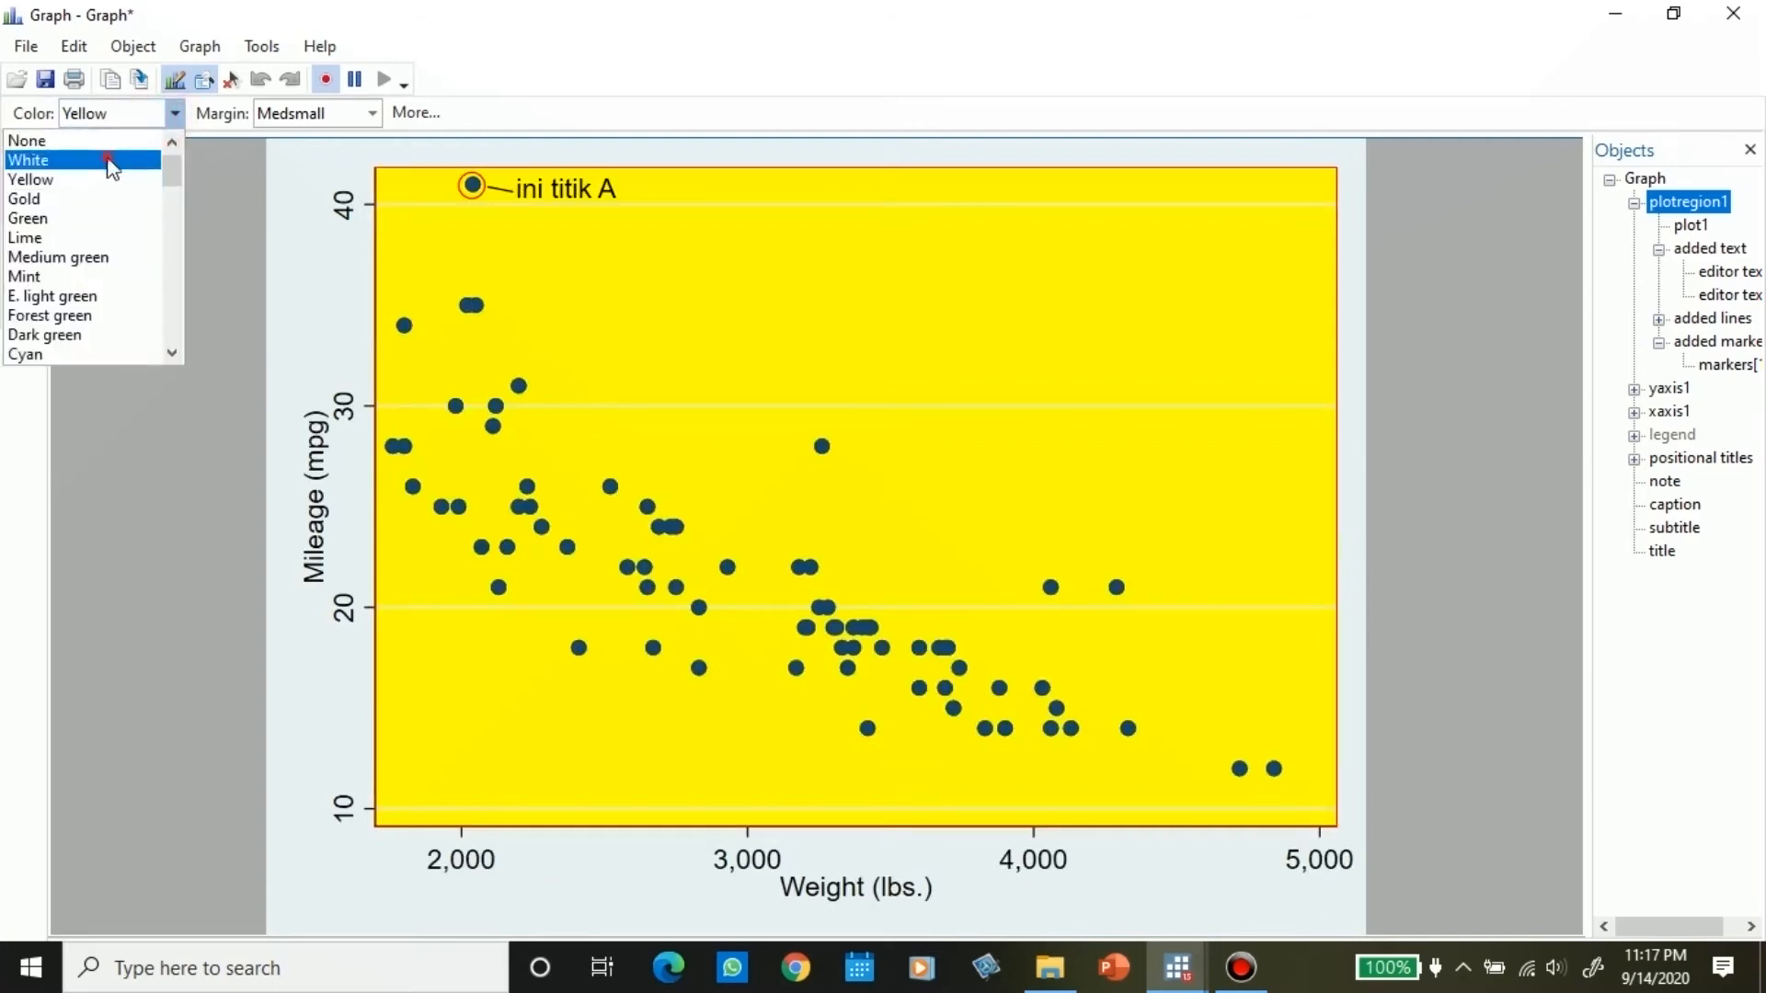
left_click(115, 161)
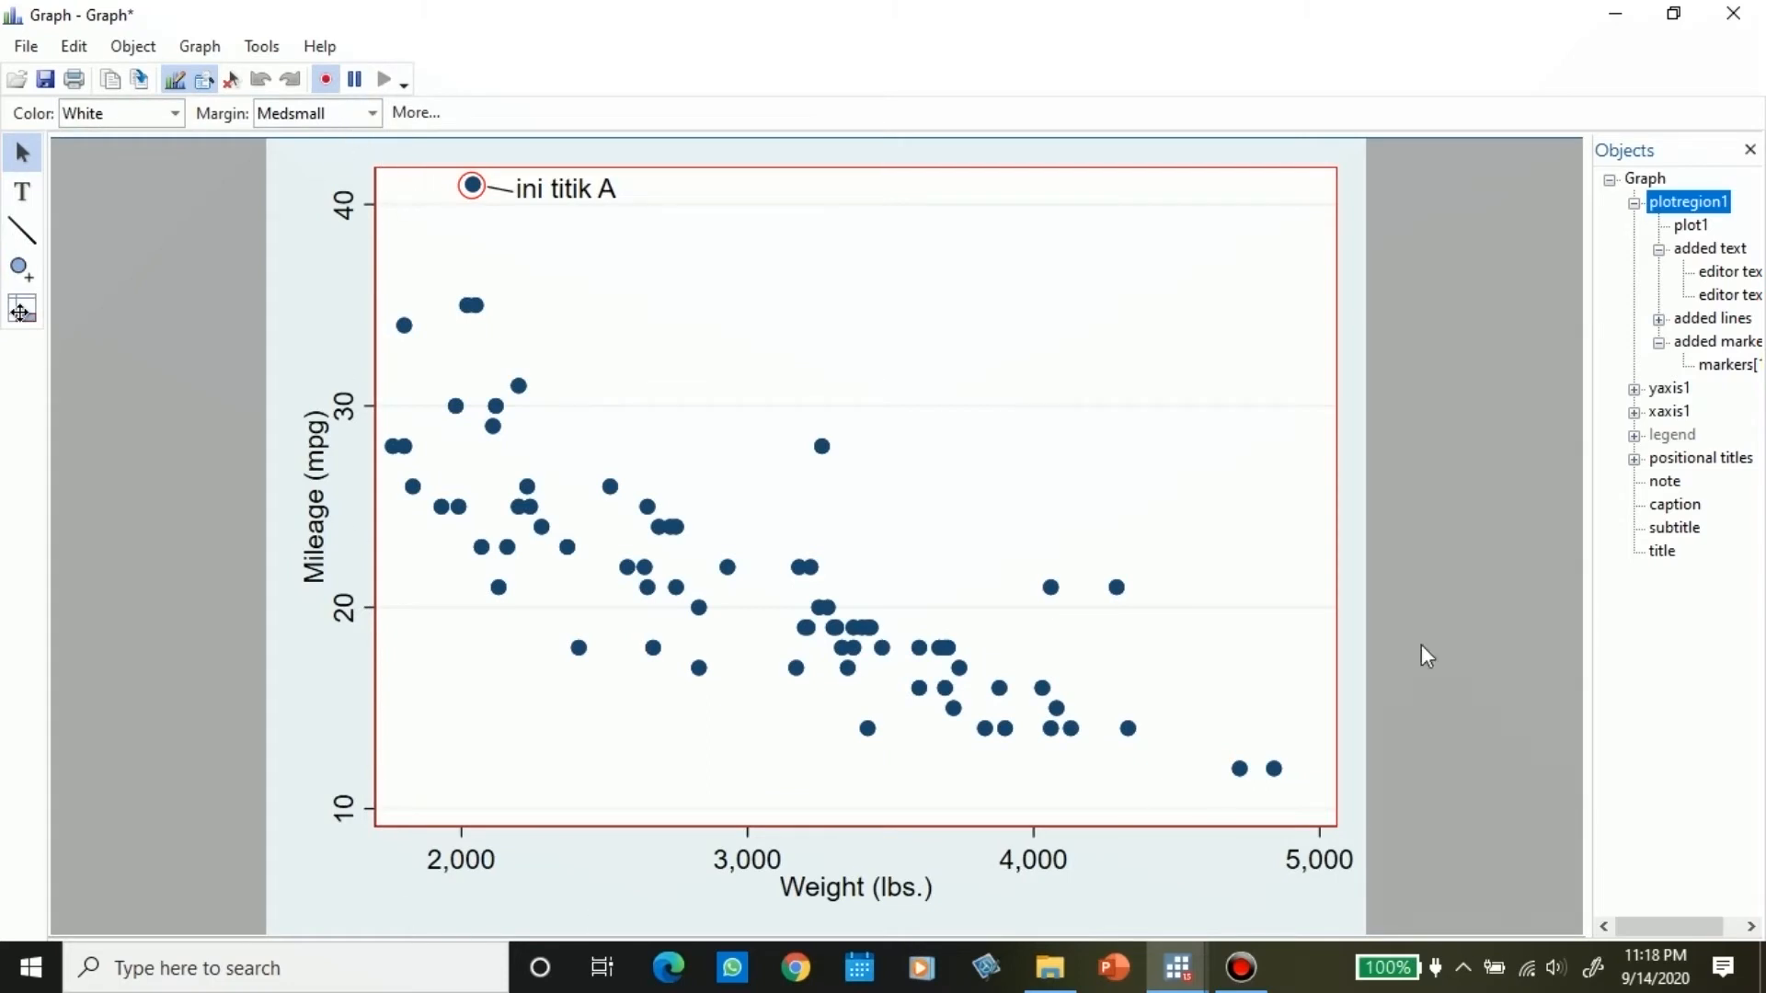
Step: Try a Zero margin on the plot region and return the margin to Medsmall
left_click(322, 113)
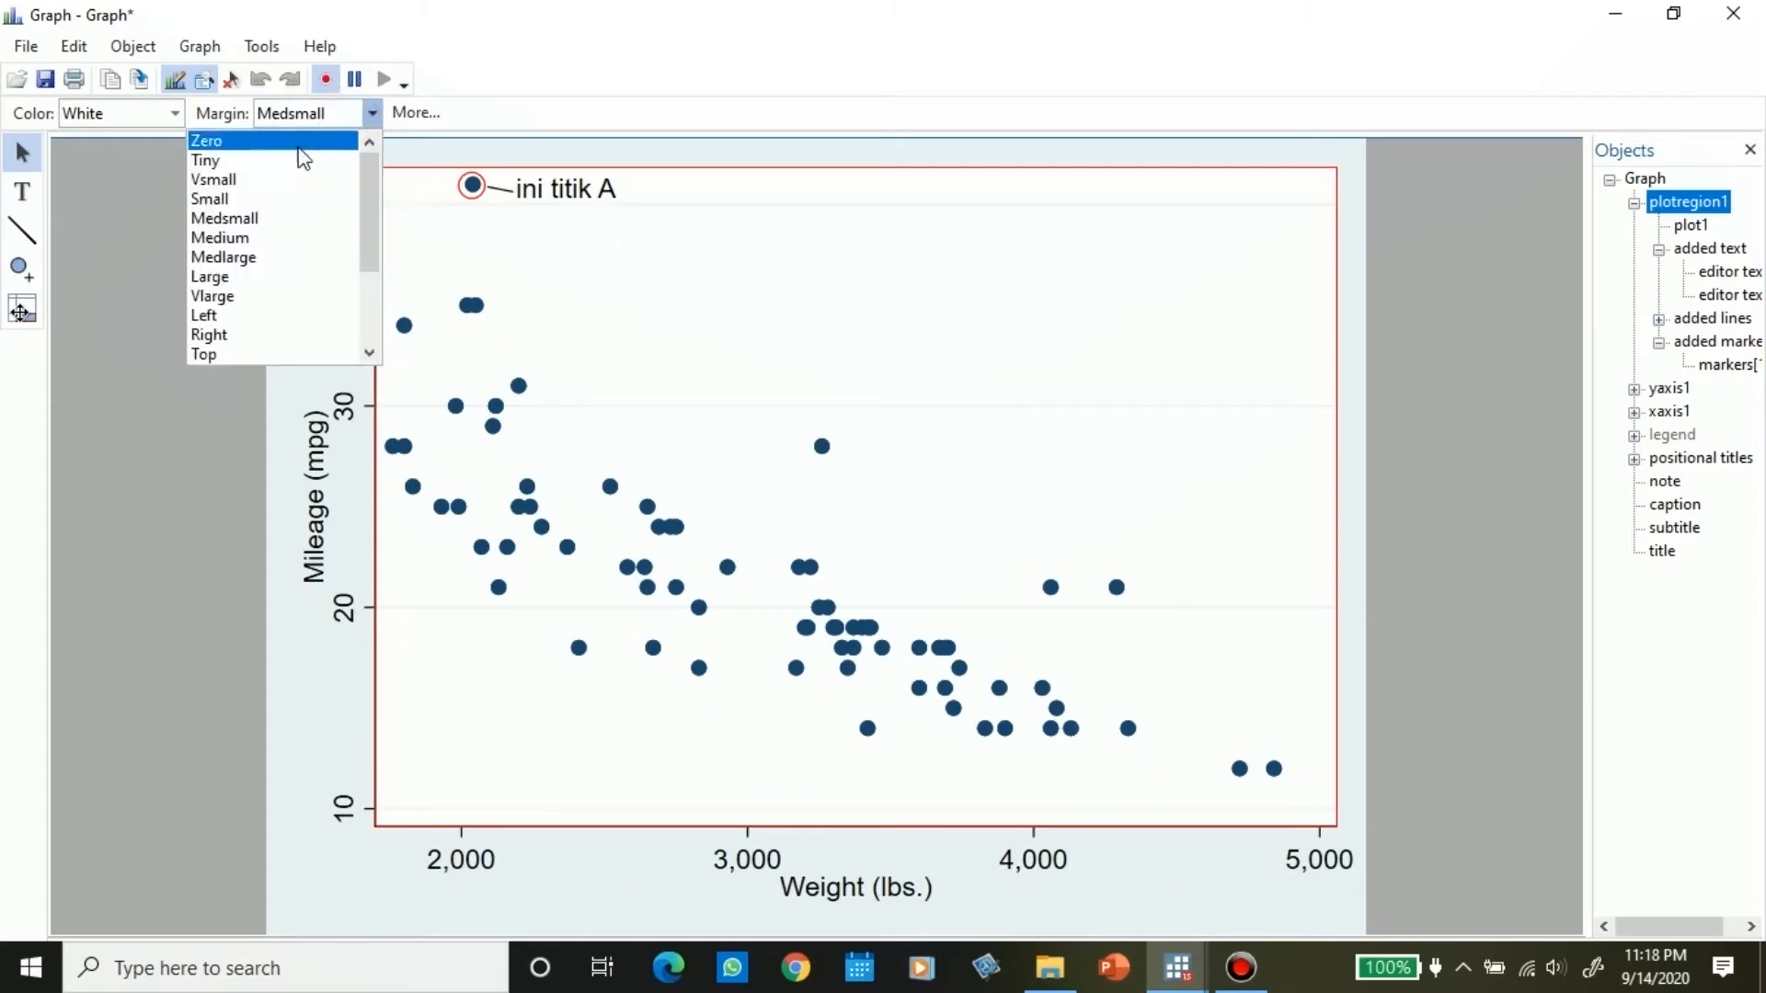
left_click(297, 147)
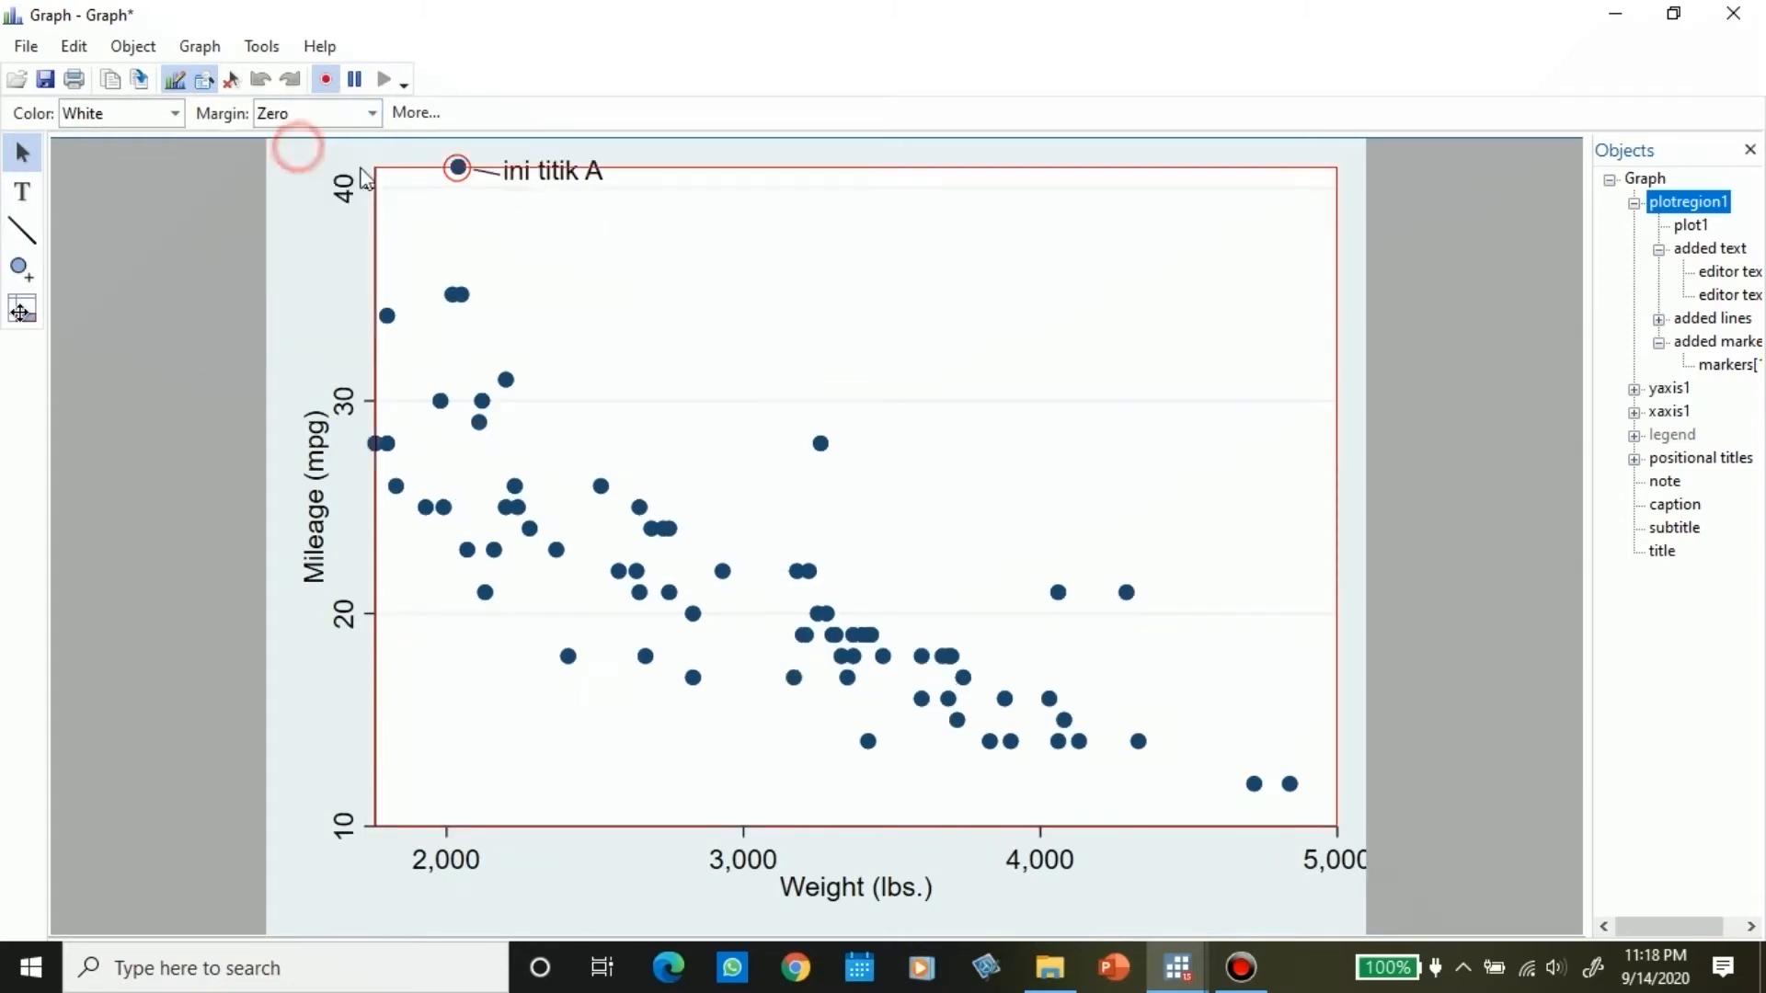
left_click(371, 122)
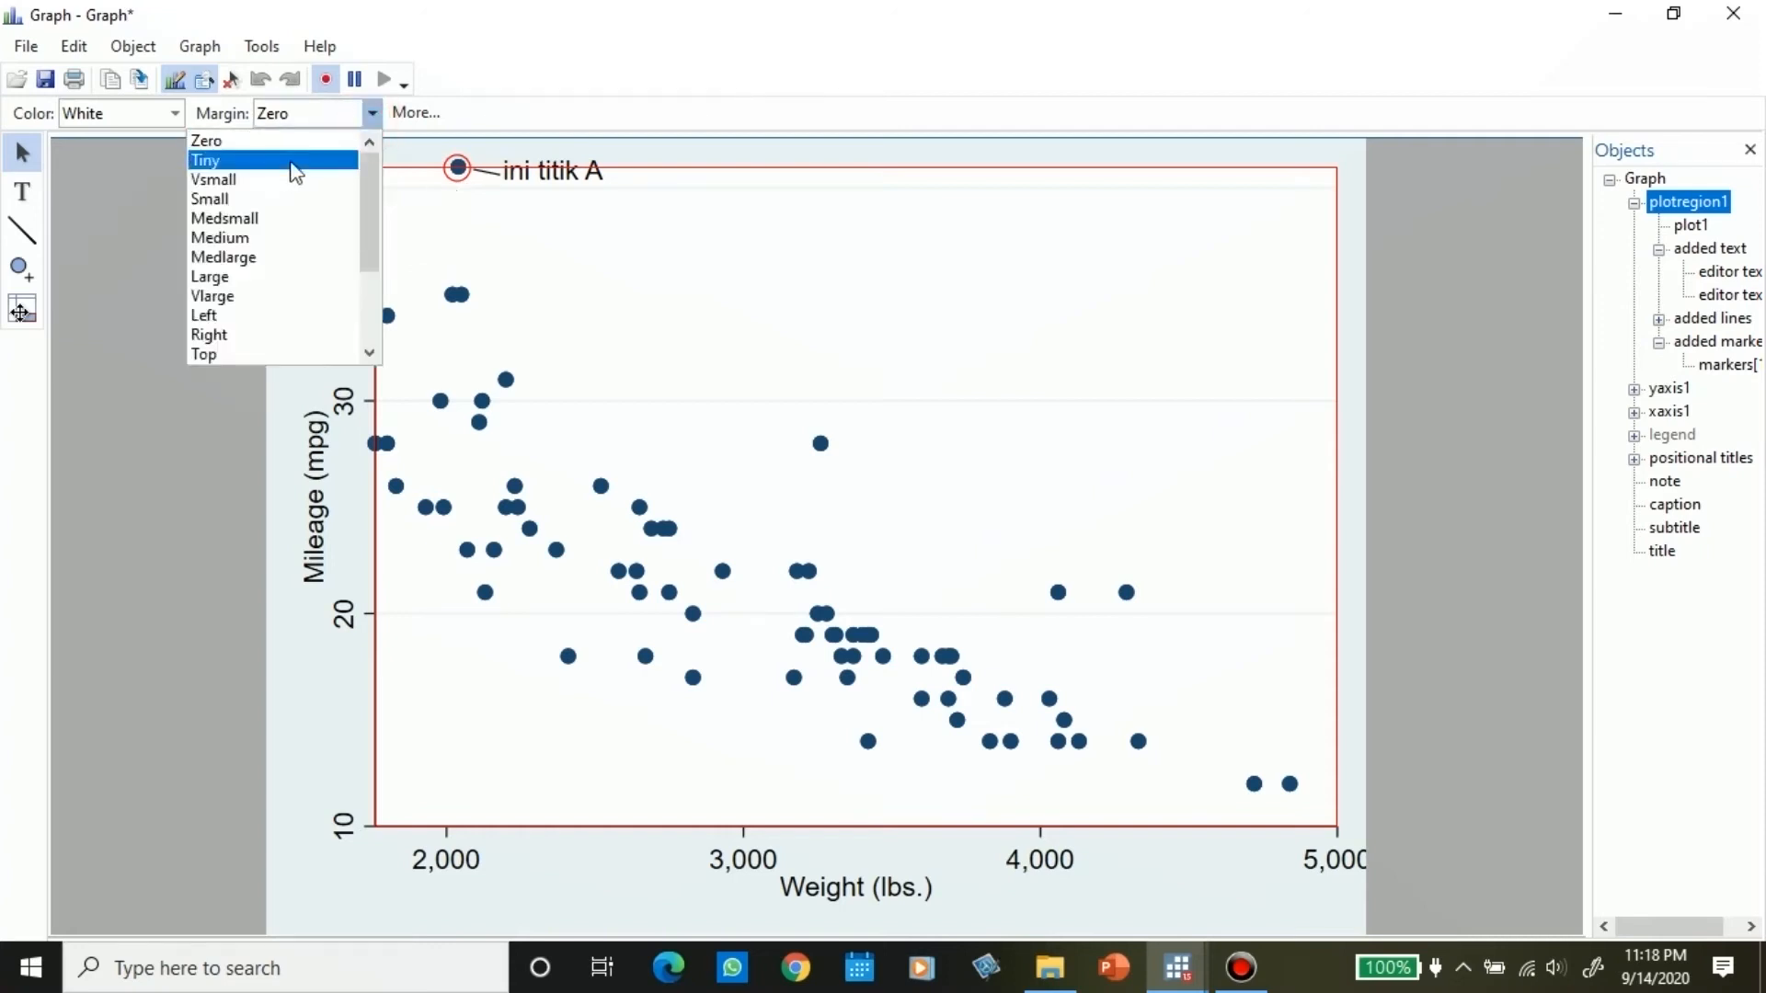
left_click(282, 221)
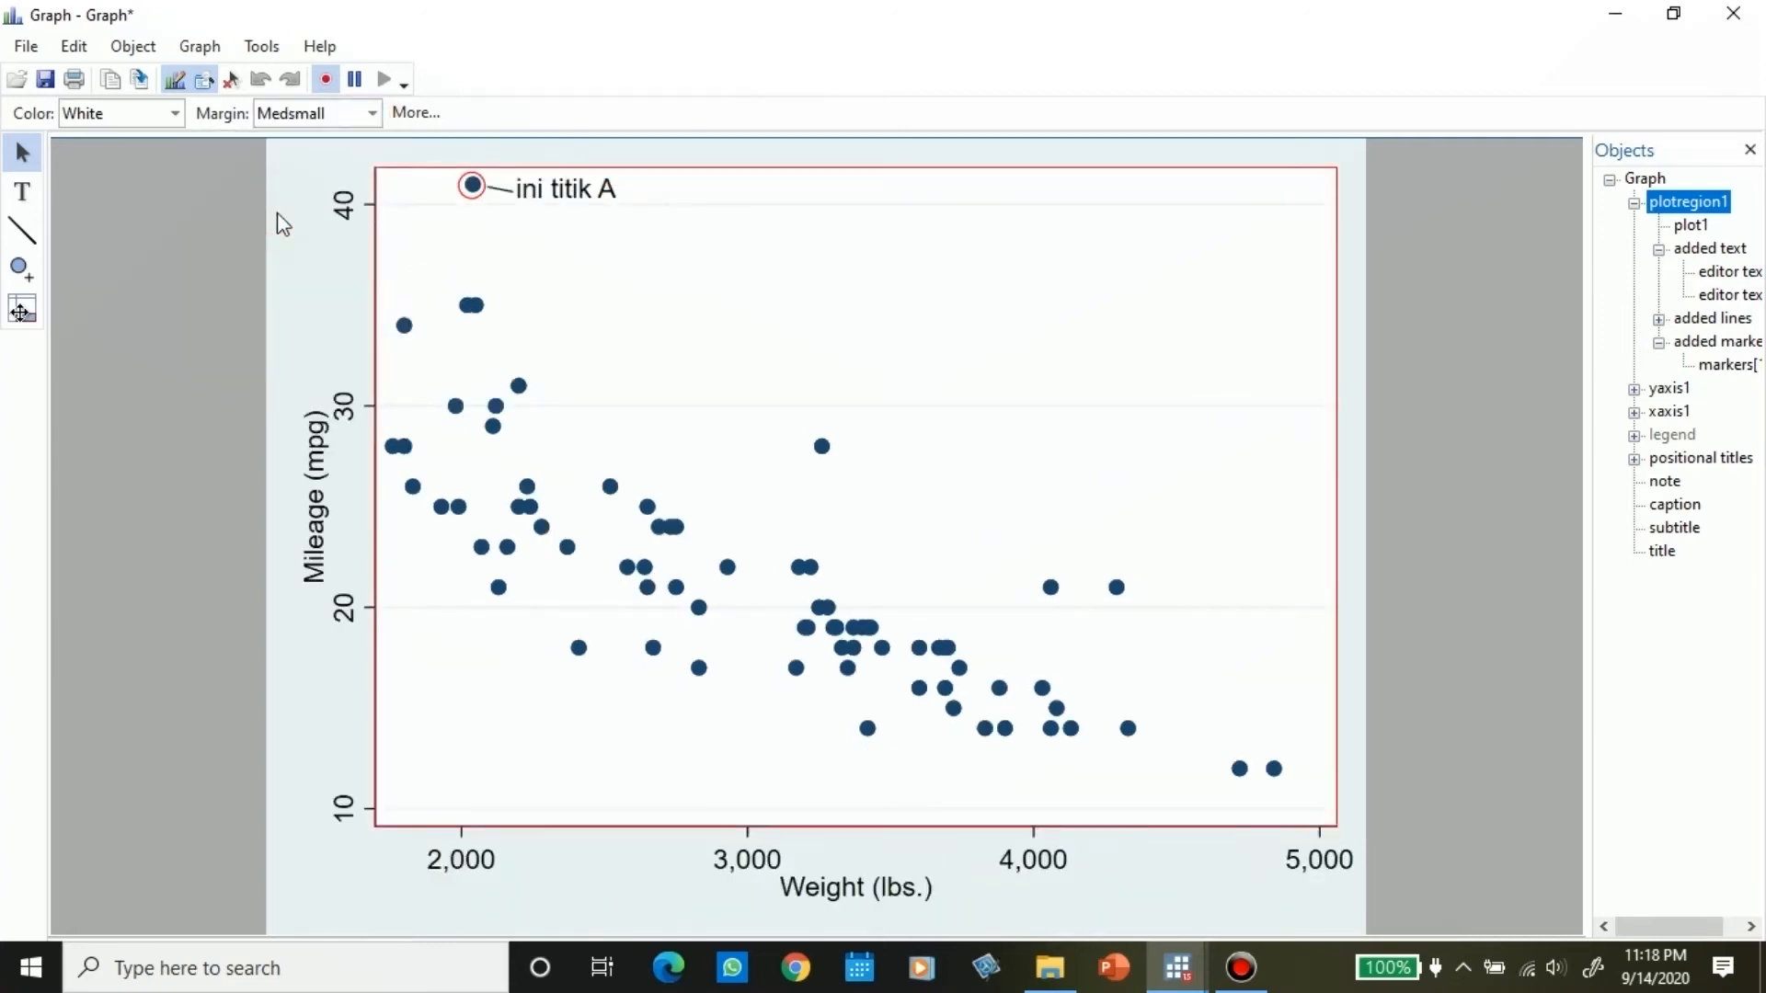
Step: Select the scatter plot's data series, try the Line and Bar plot types, and return it to Scatter
left_click(478, 312)
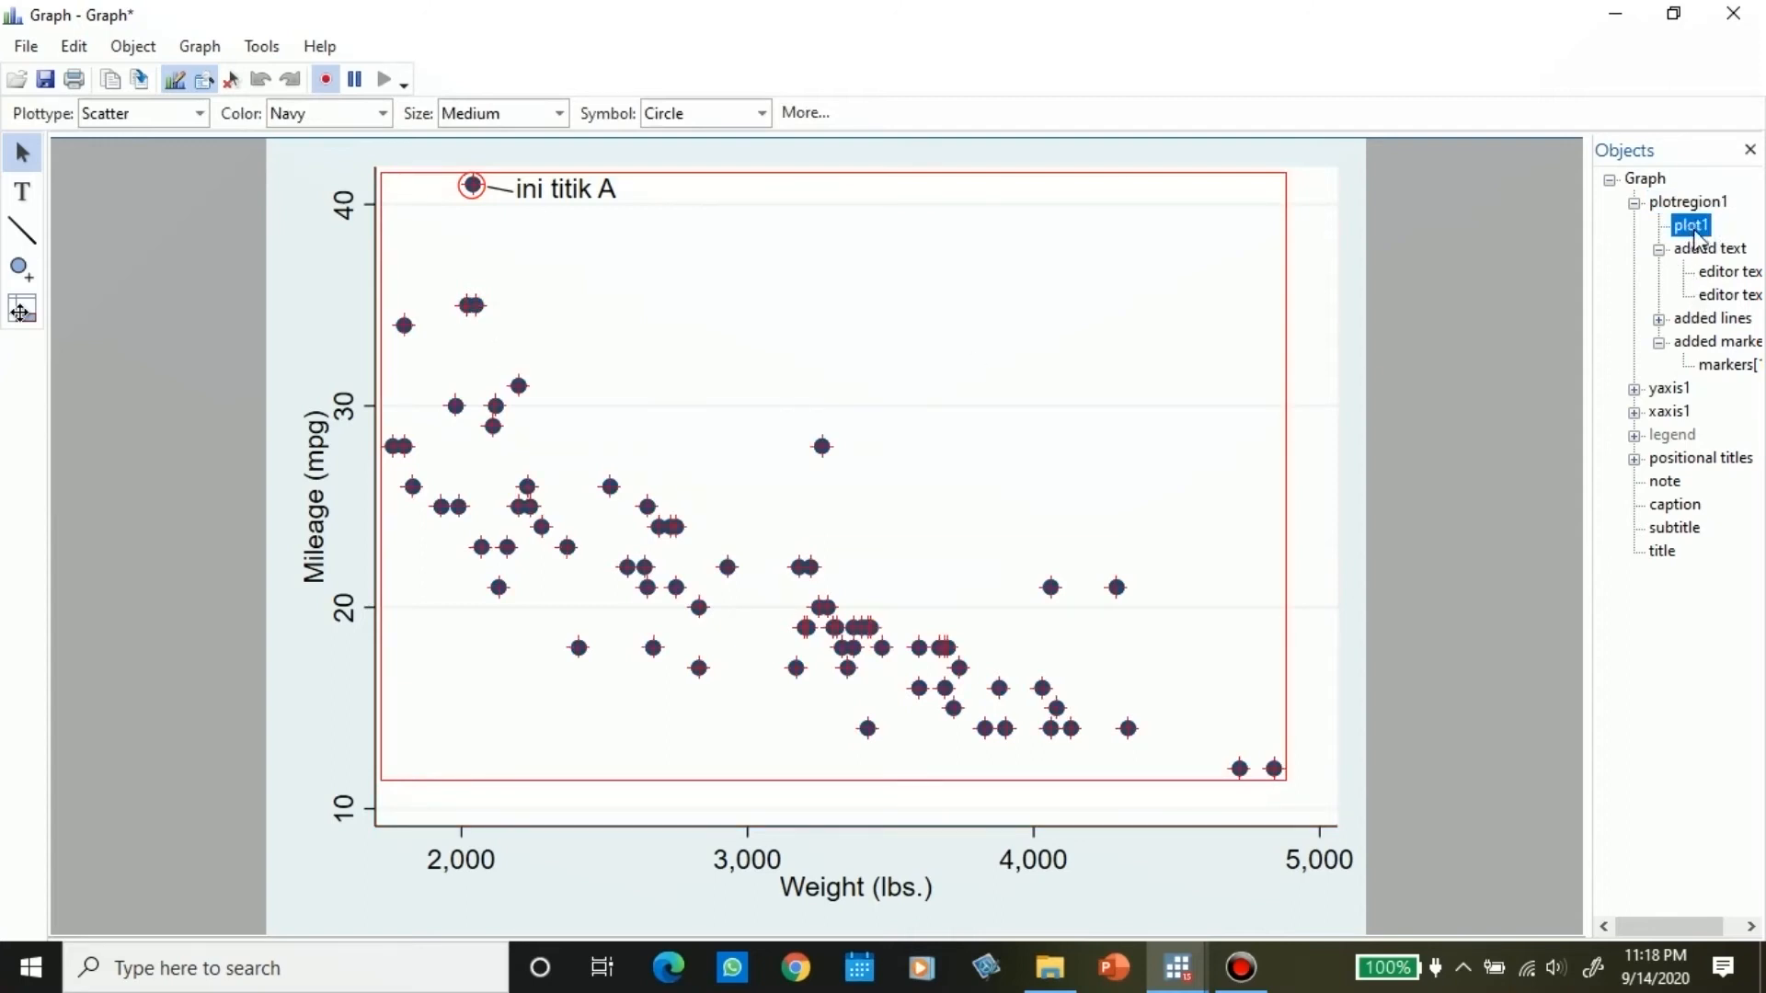
left_click(198, 113)
left_click(170, 157)
left_click(196, 113)
left_click(129, 198)
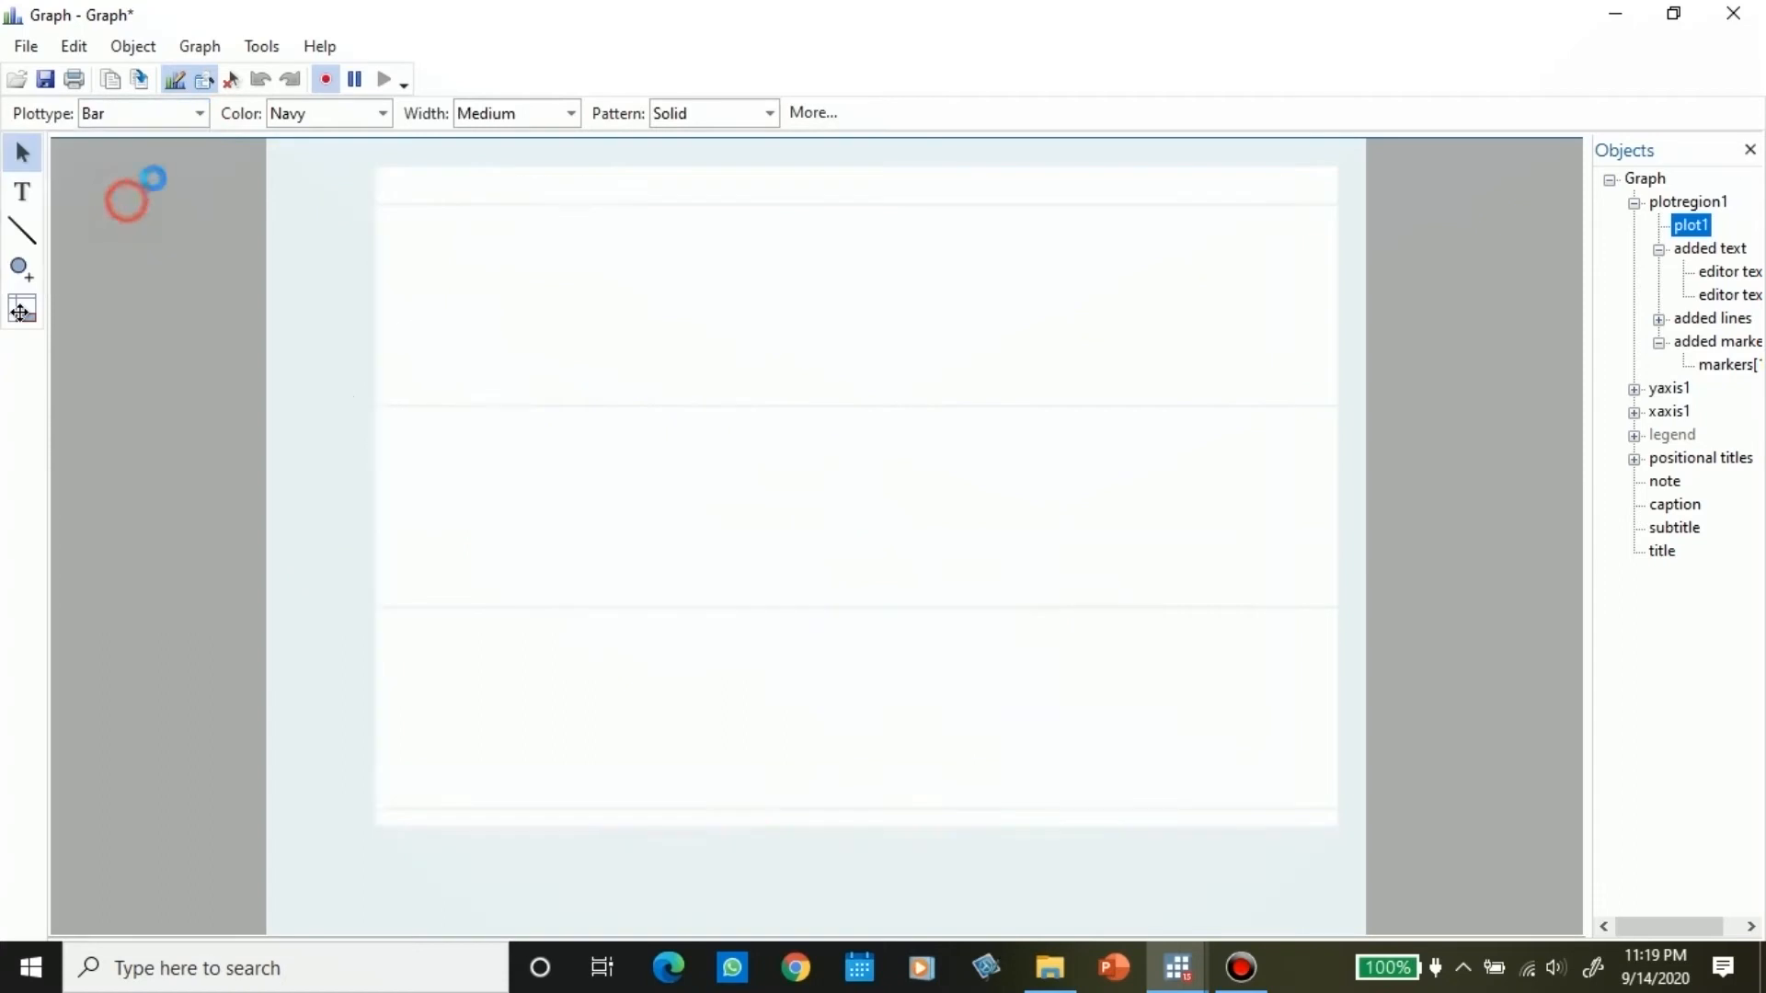
left_click(179, 114)
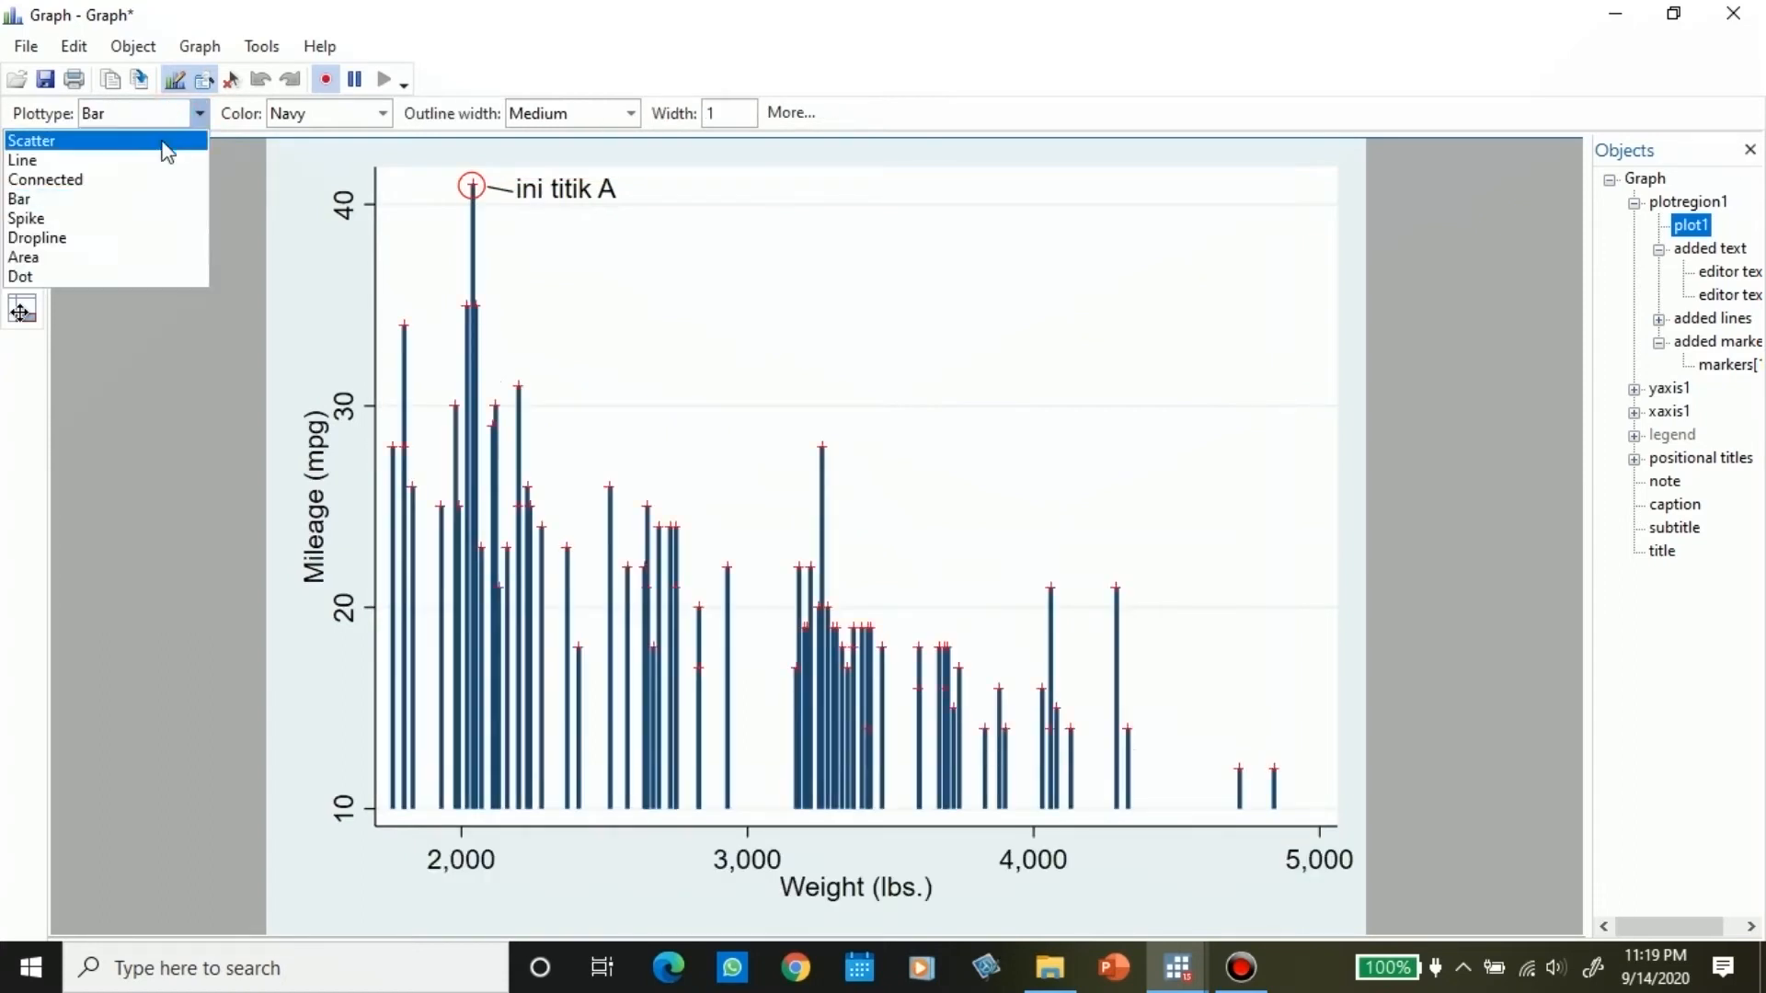
left_click(162, 140)
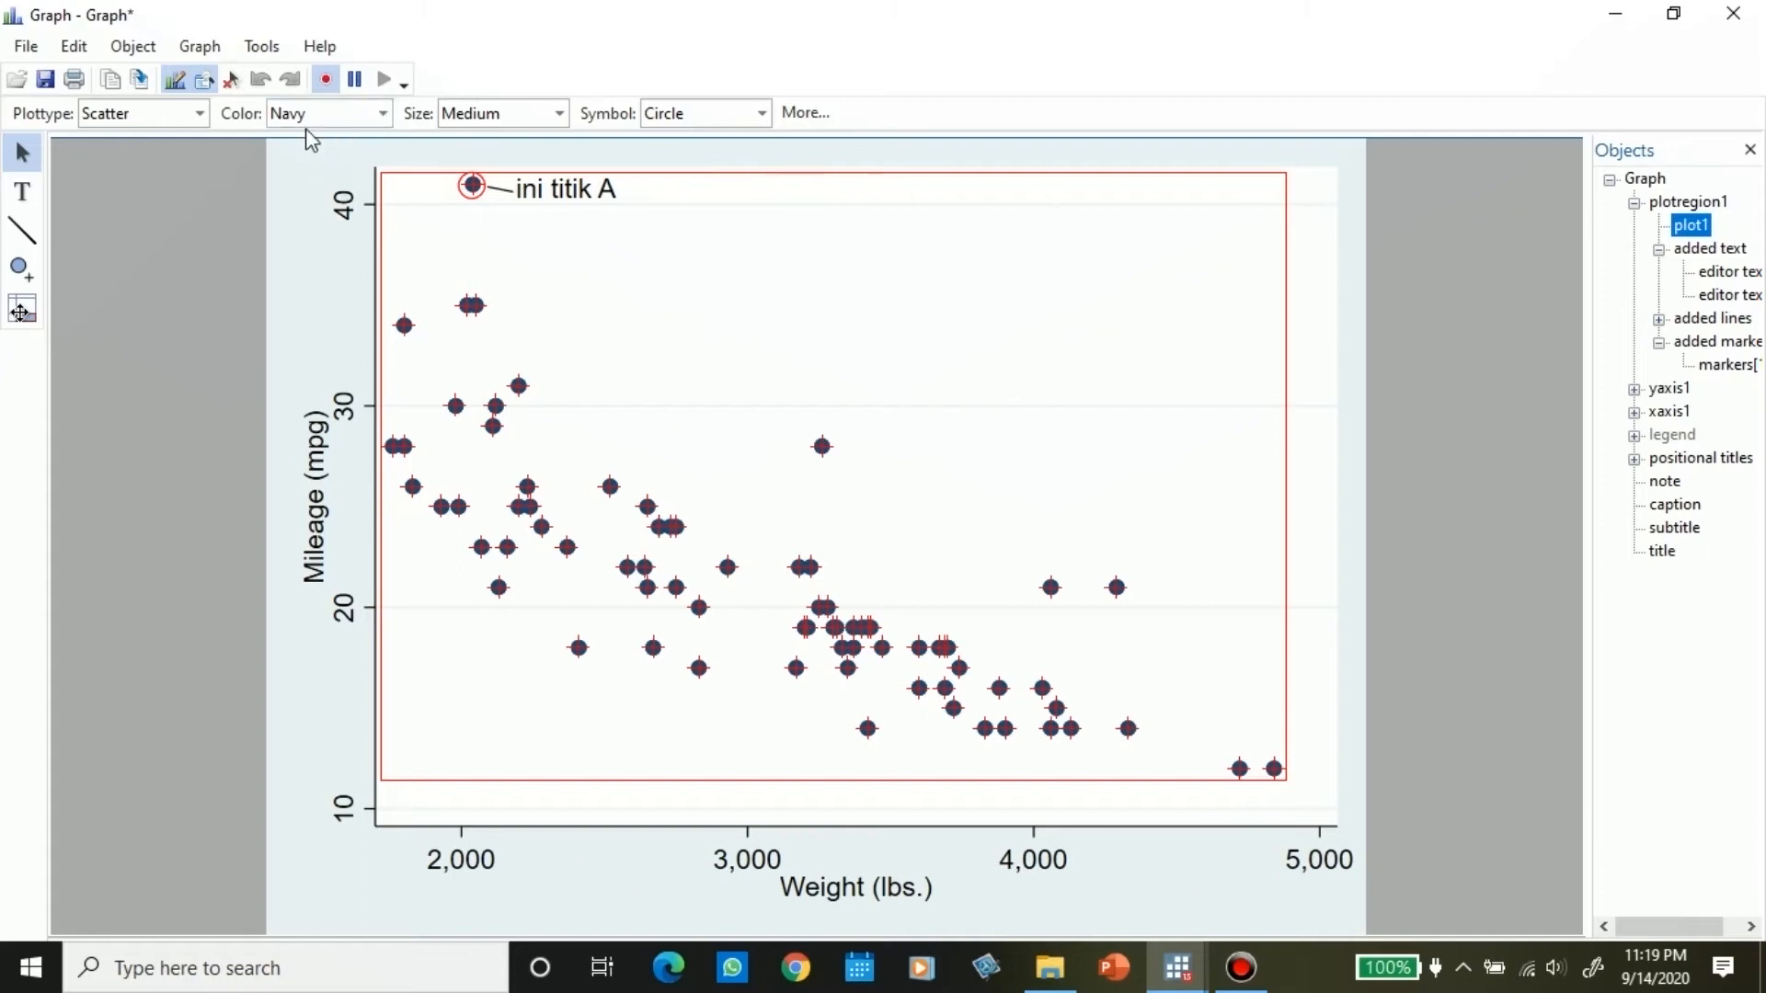
Step: Try Purple, Maroon and Stone as the color of the data markers
left_click(381, 114)
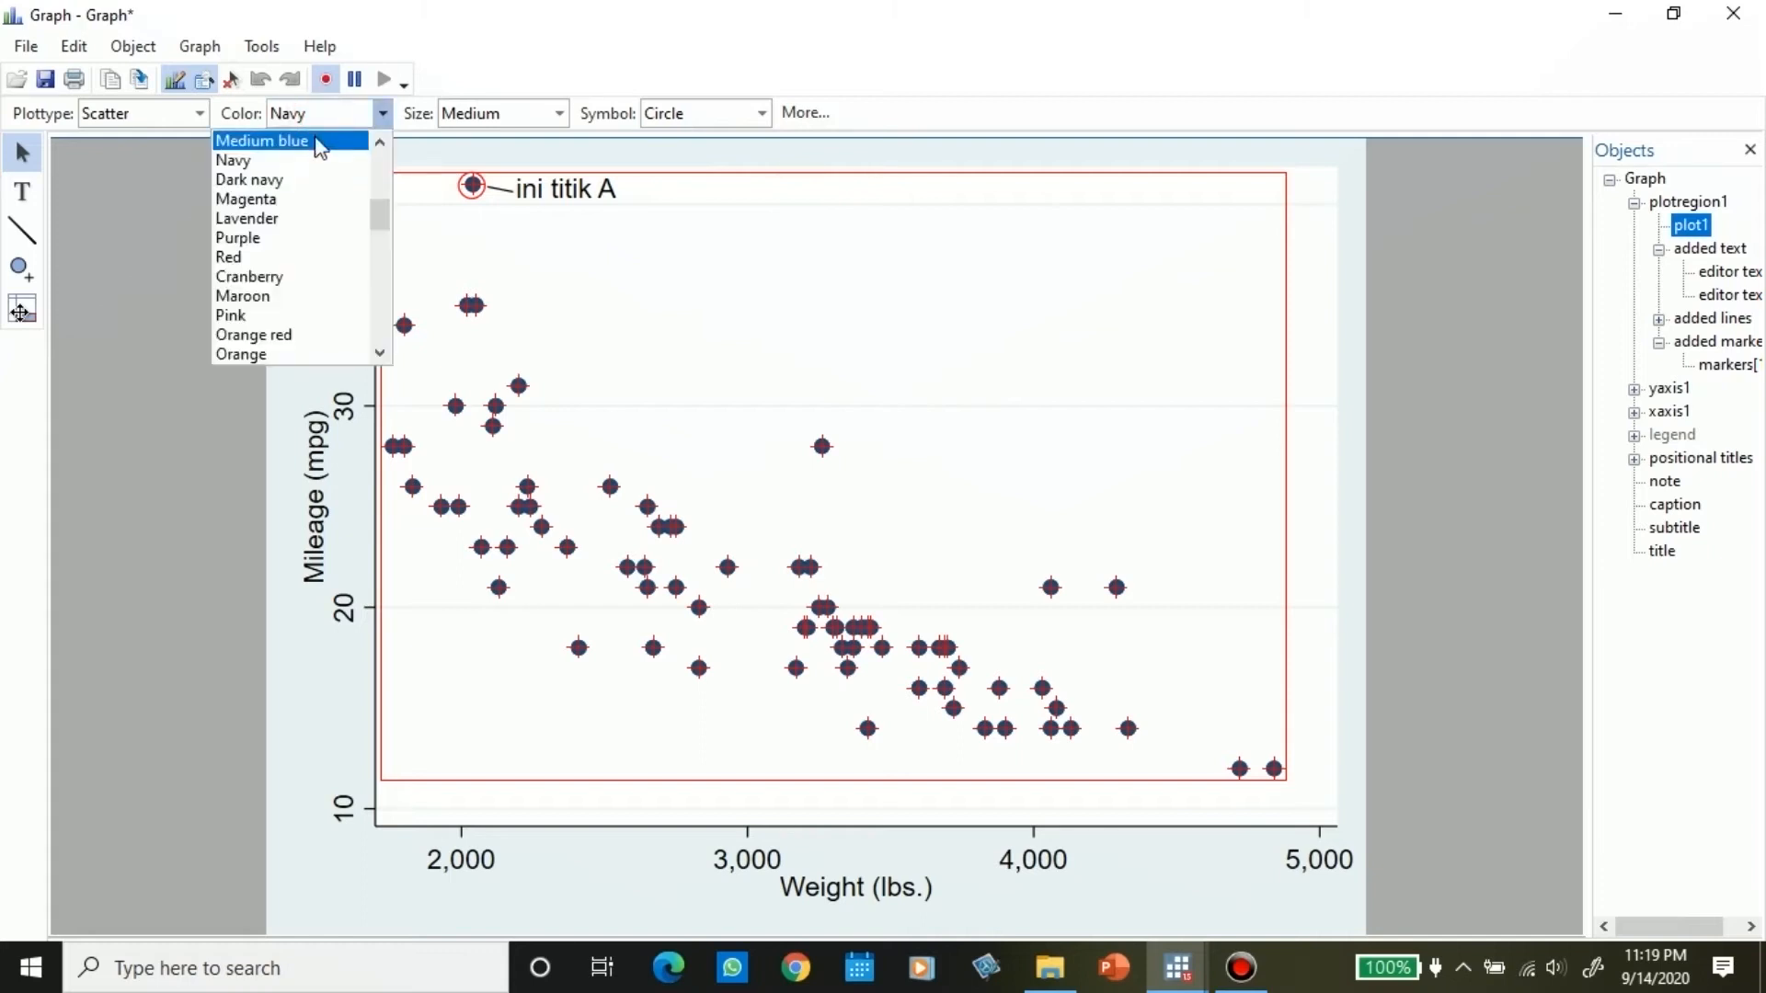
left_click(300, 241)
left_click(382, 113)
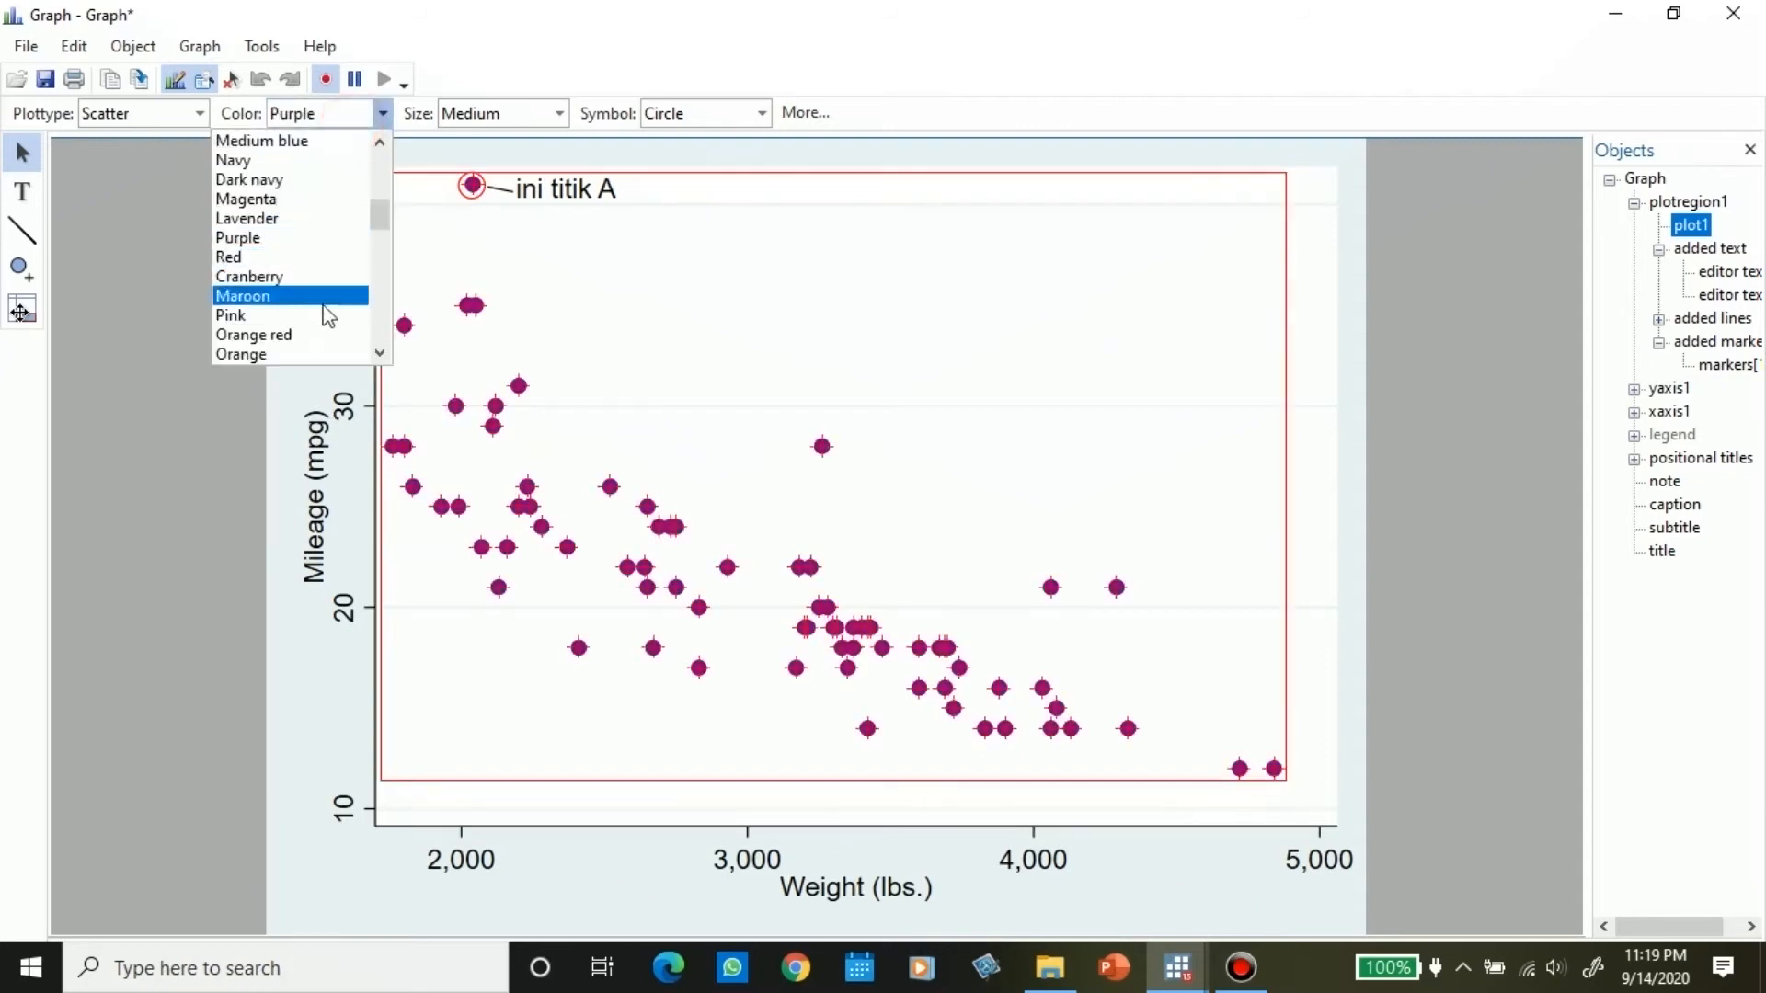
scroll(326, 336, "down", 2)
left_click(286, 184)
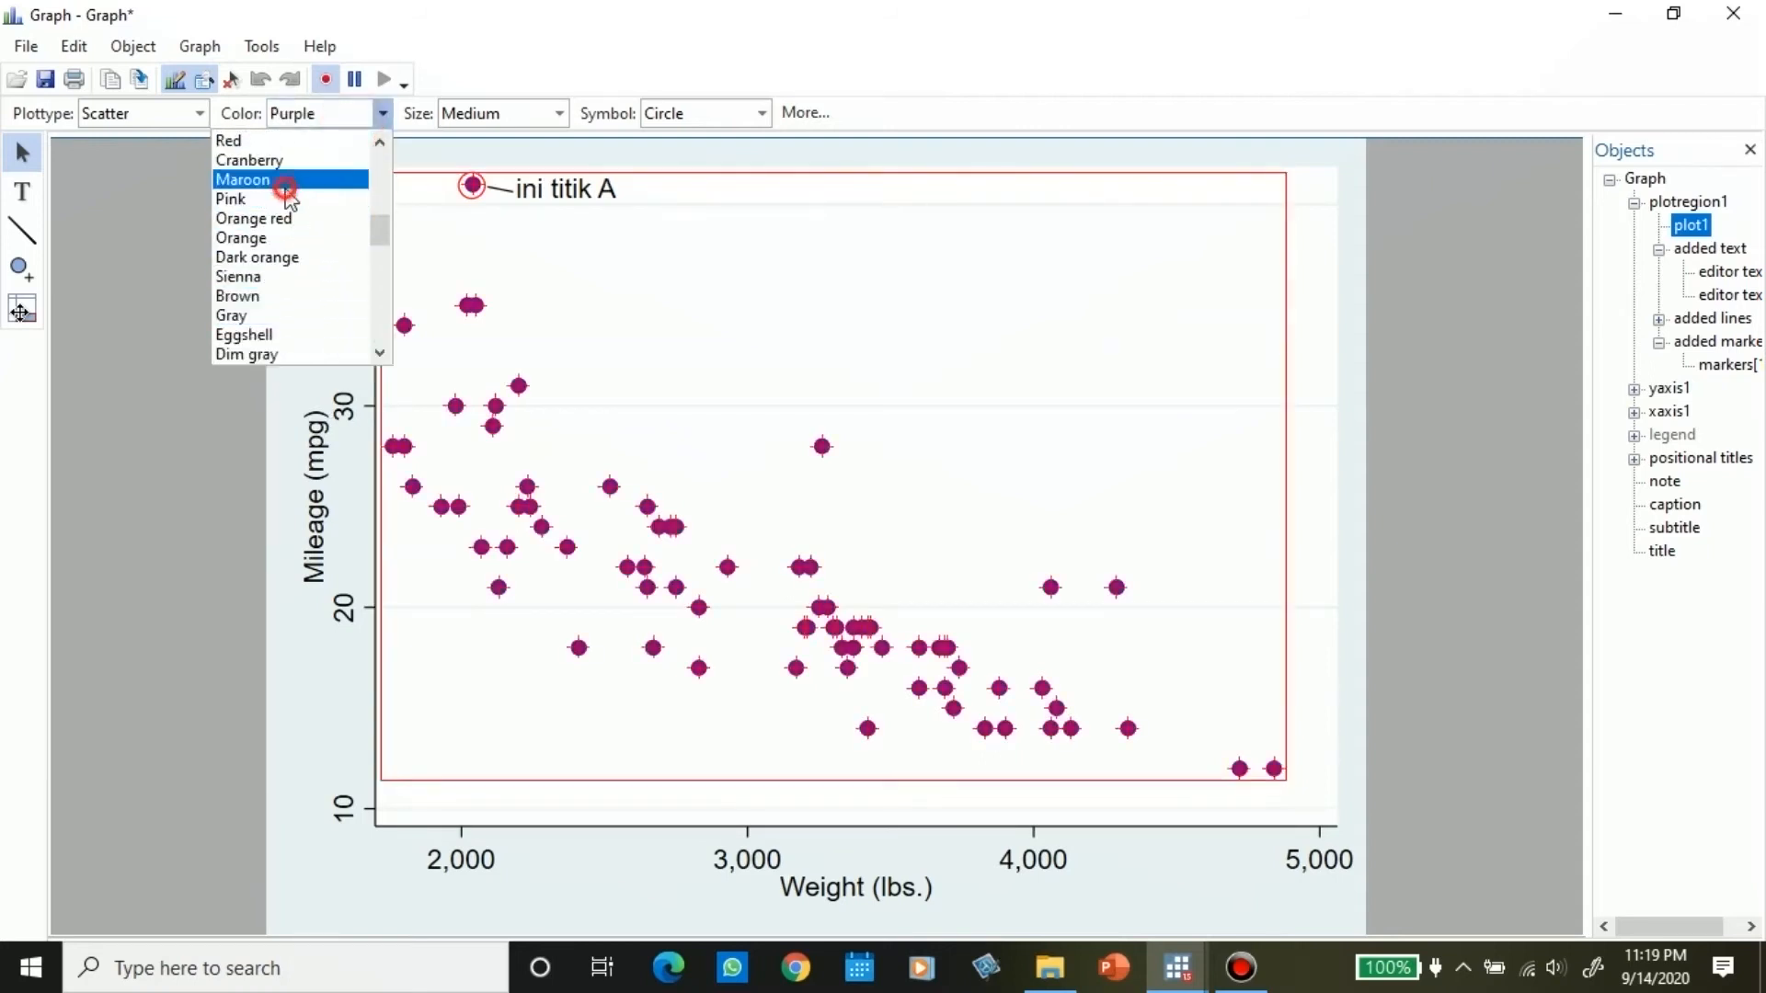
left_click(382, 113)
scroll(316, 275, "down", 2)
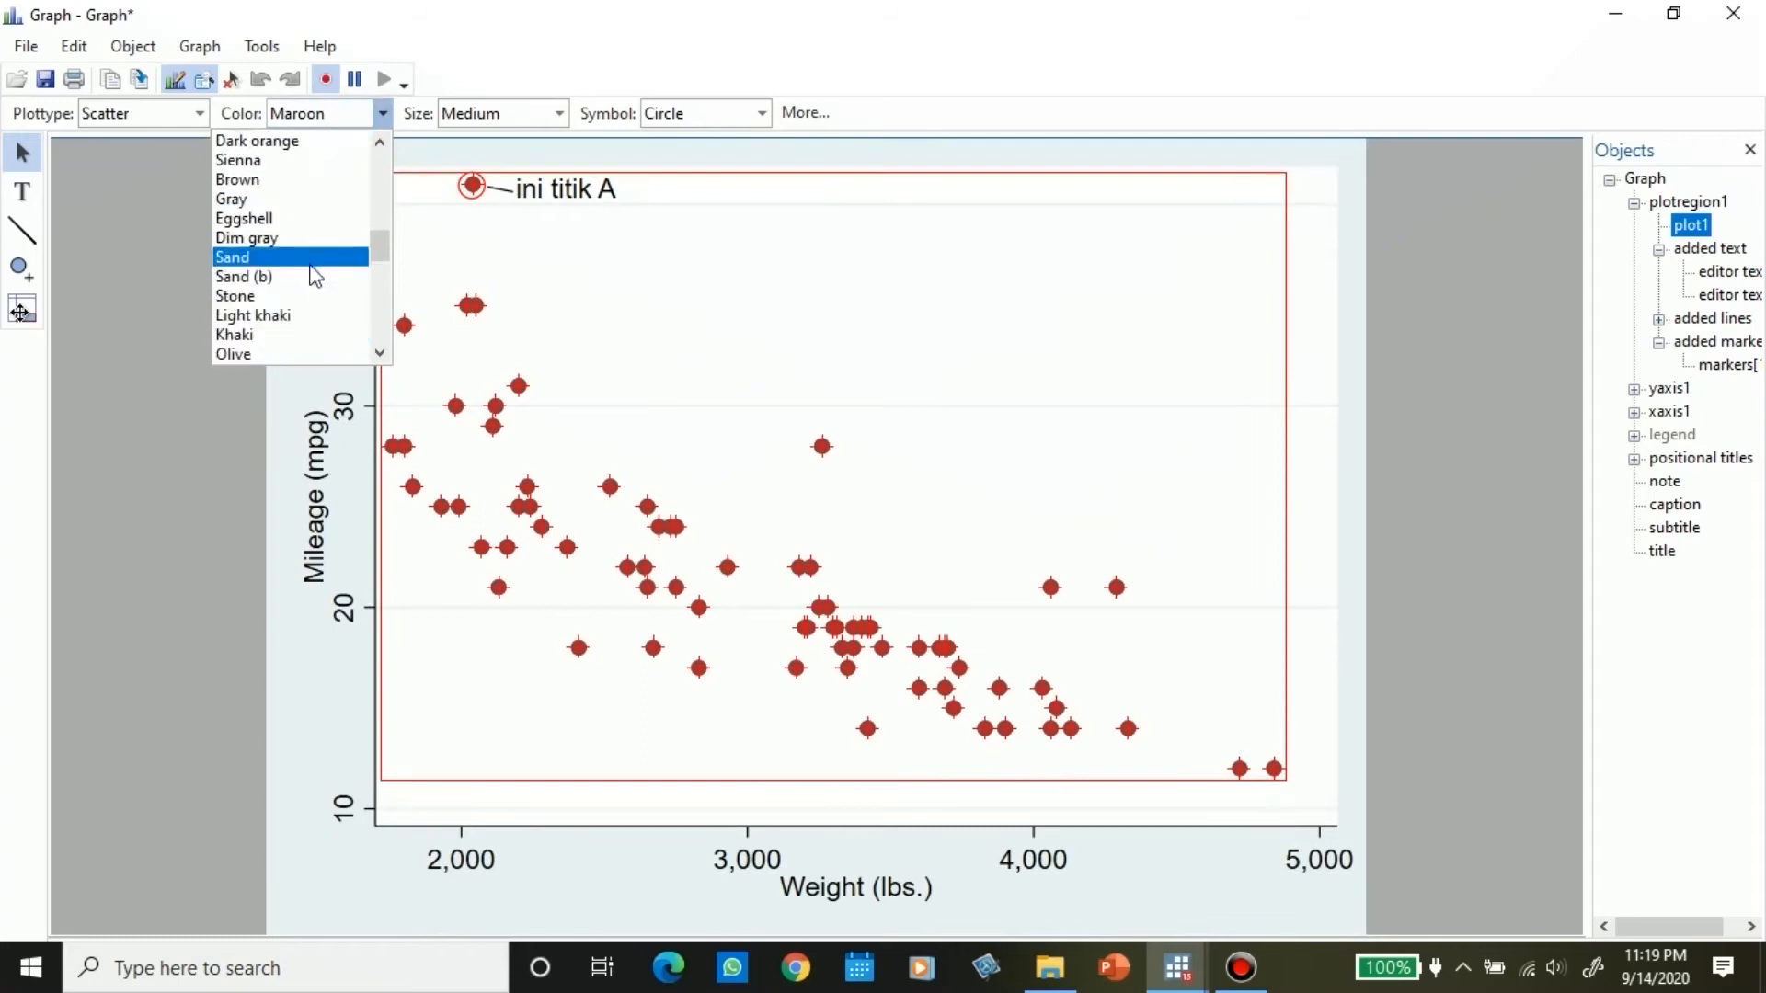
left_click(293, 295)
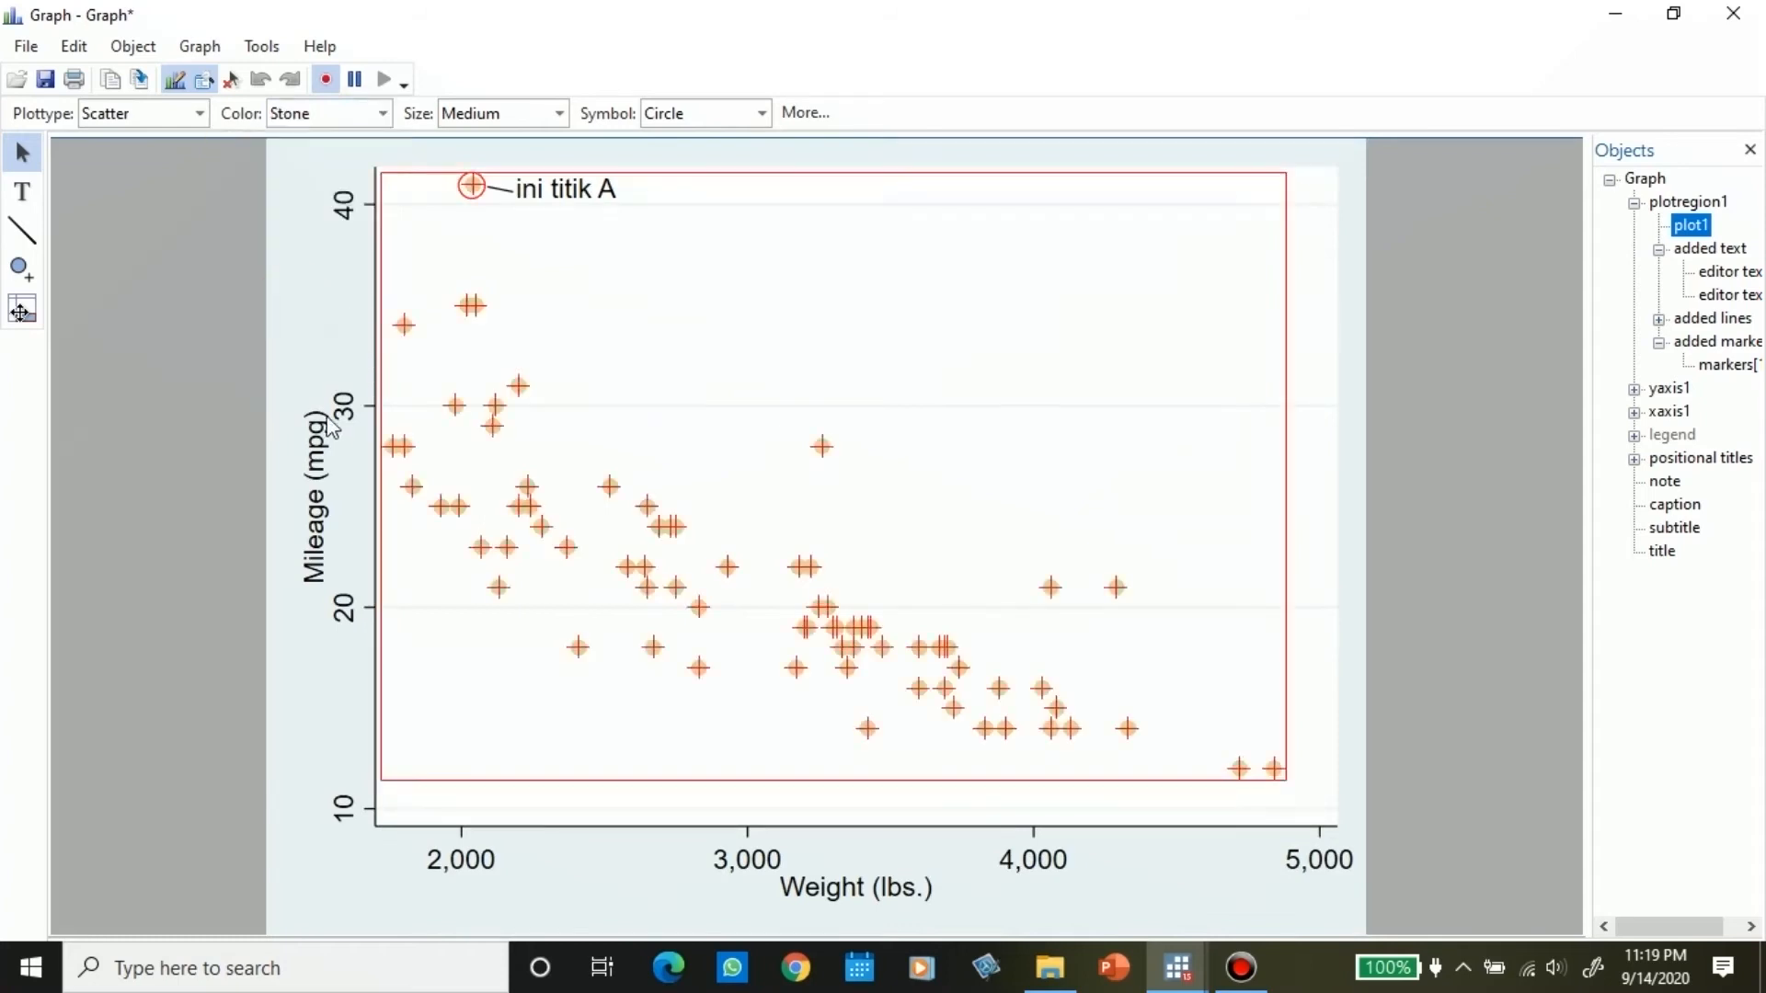
Step: Set the data markers' color to Cranberry
left_click(381, 113)
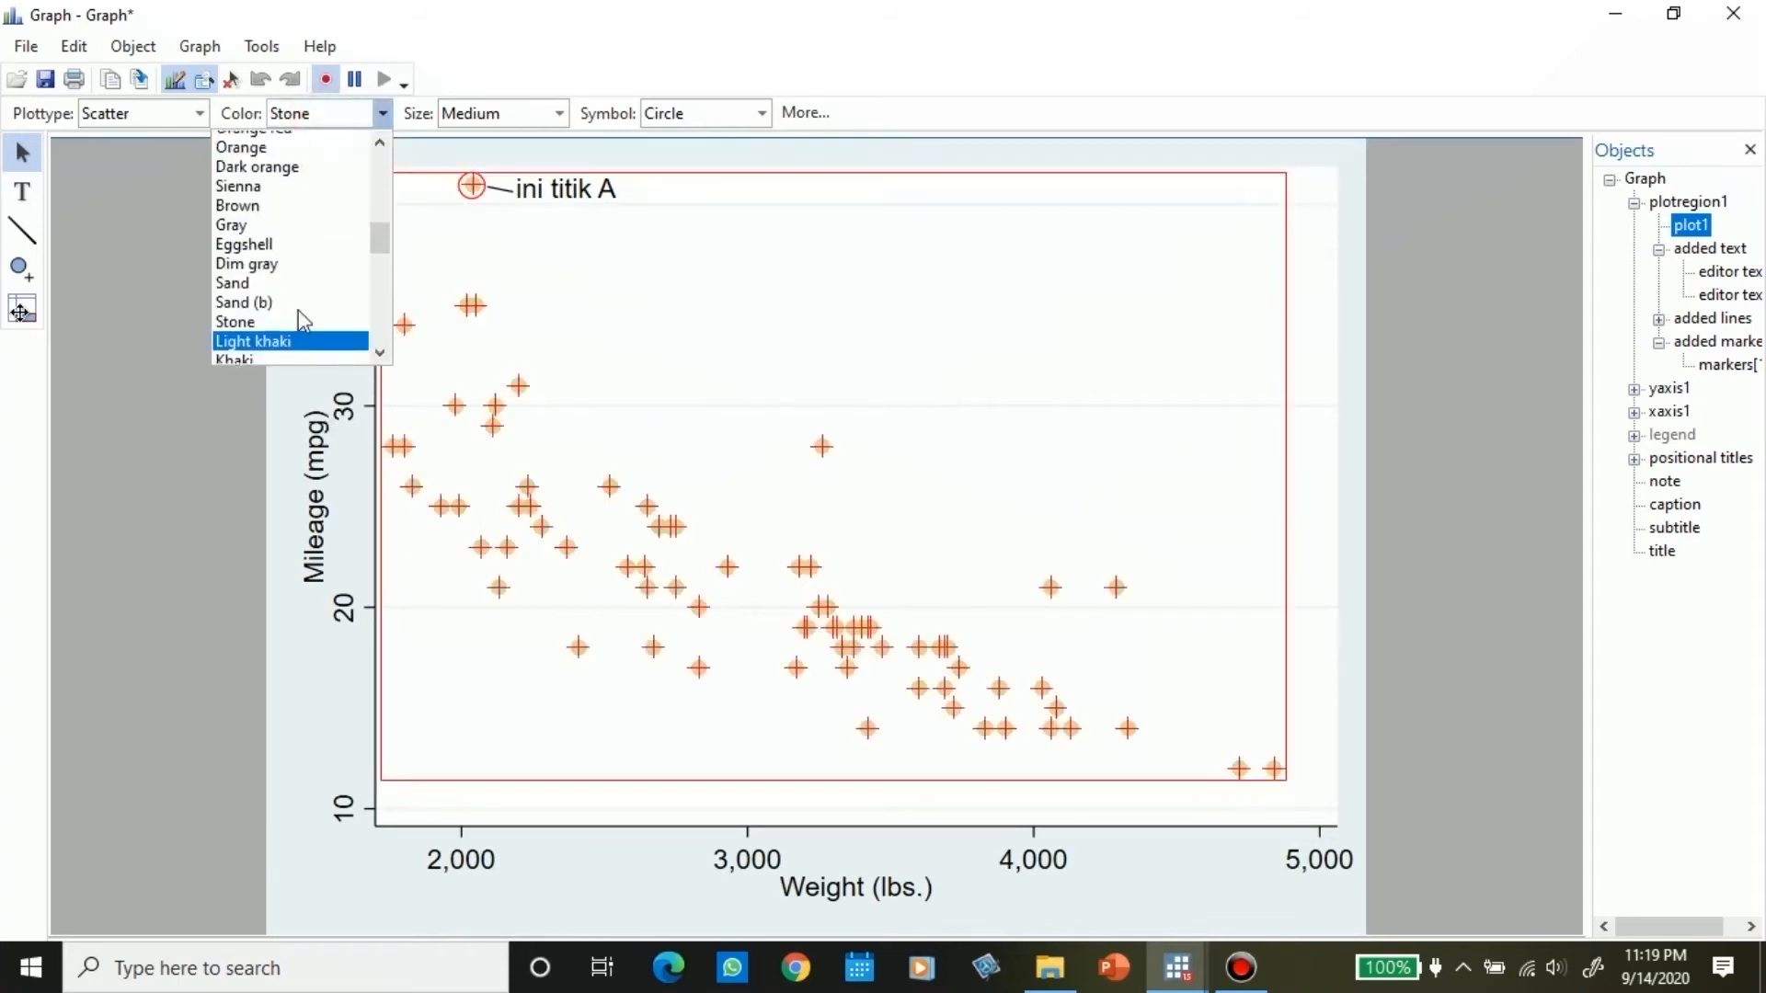
scroll(304, 319, "up", 3)
left_click(287, 219)
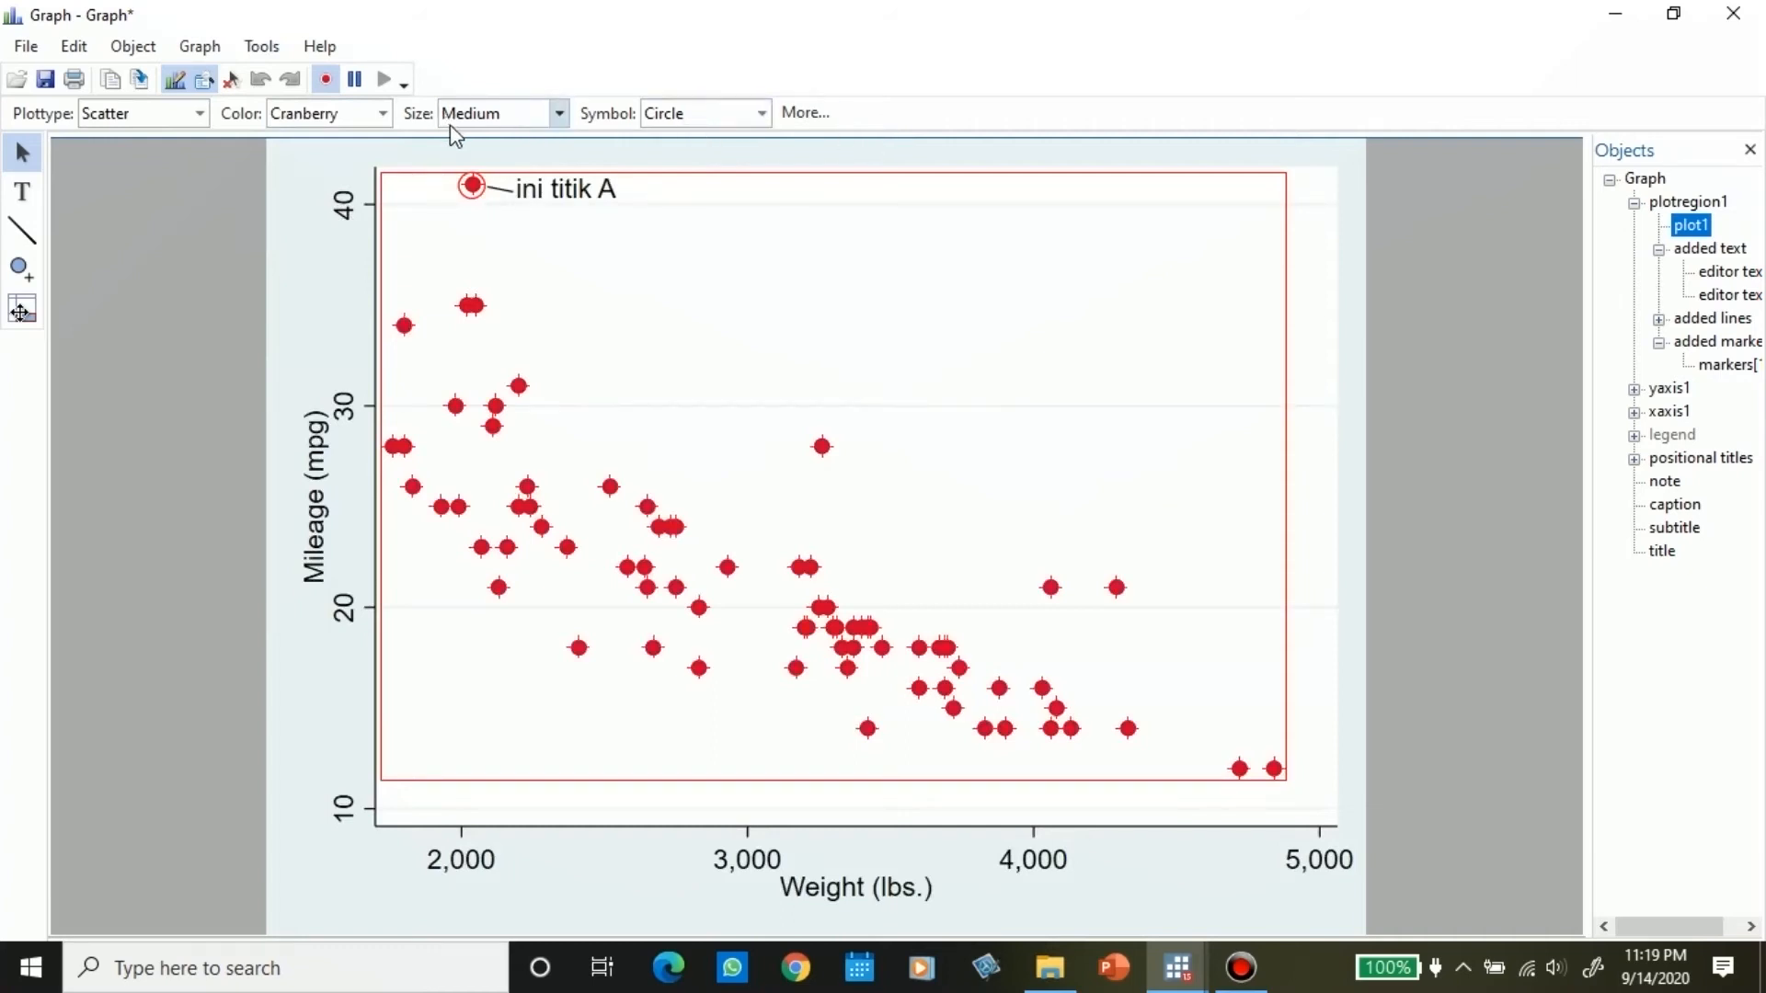
Step: Reduce the data markers' size to Small and further to v. Small
left_click(507, 121)
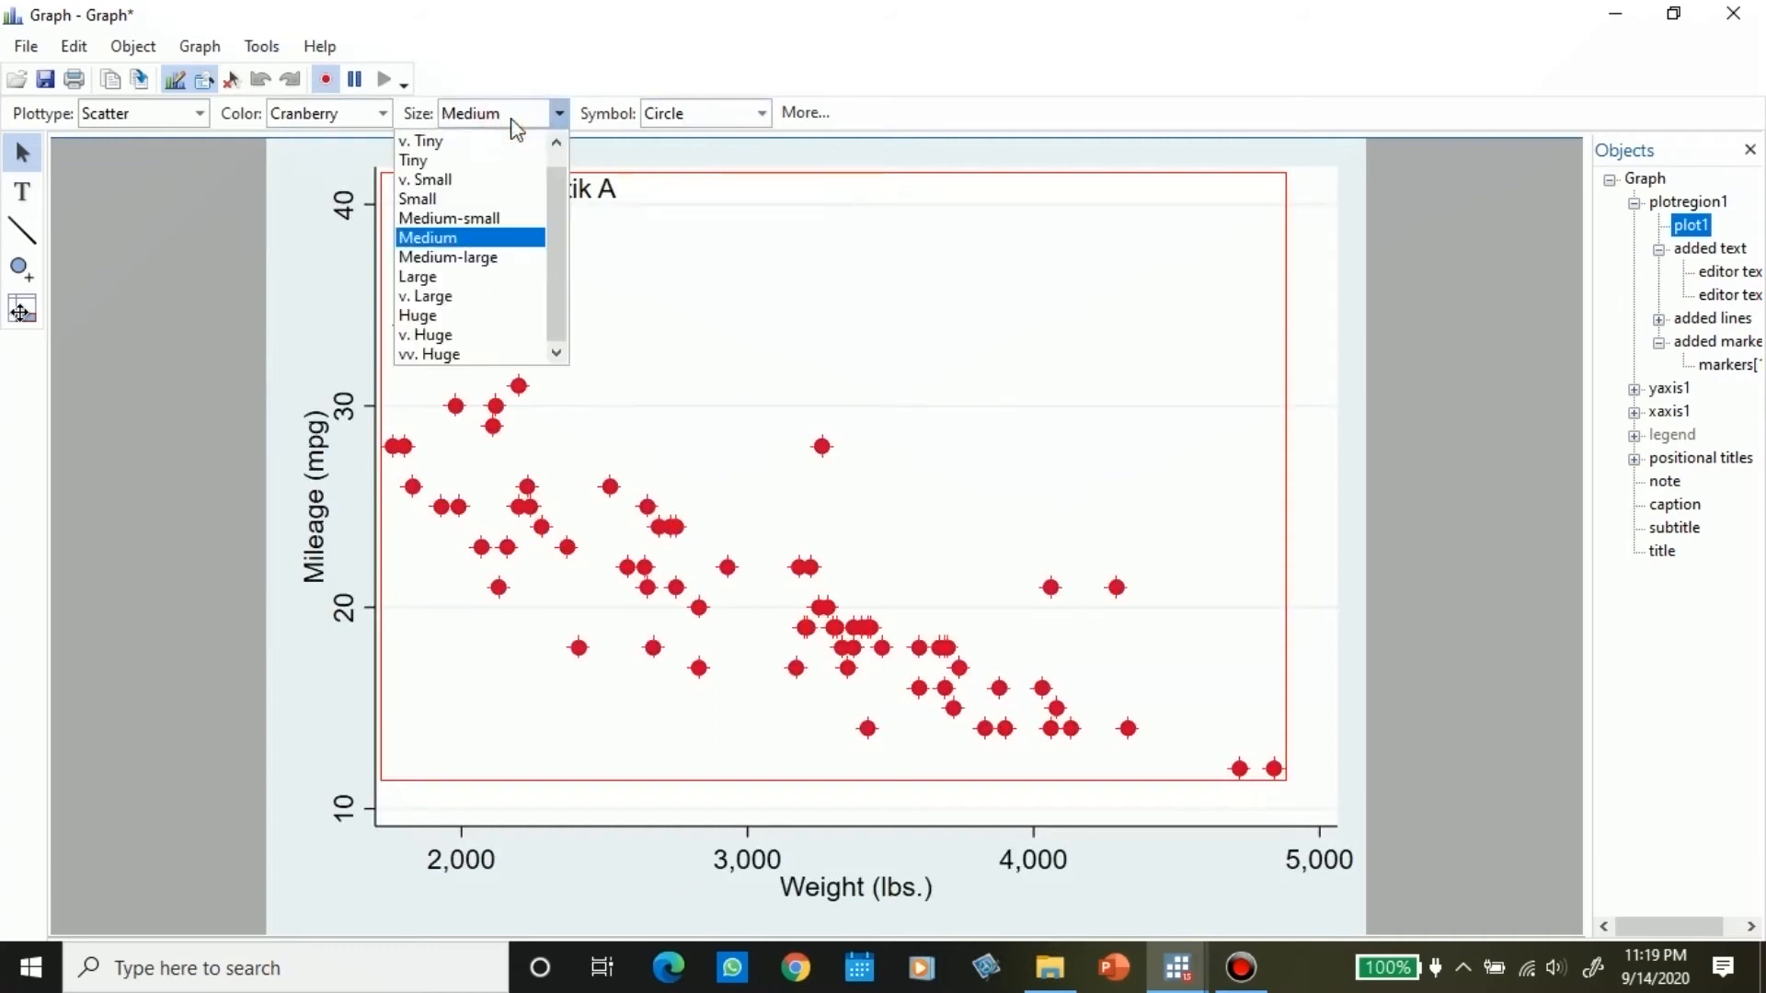
left_click(453, 198)
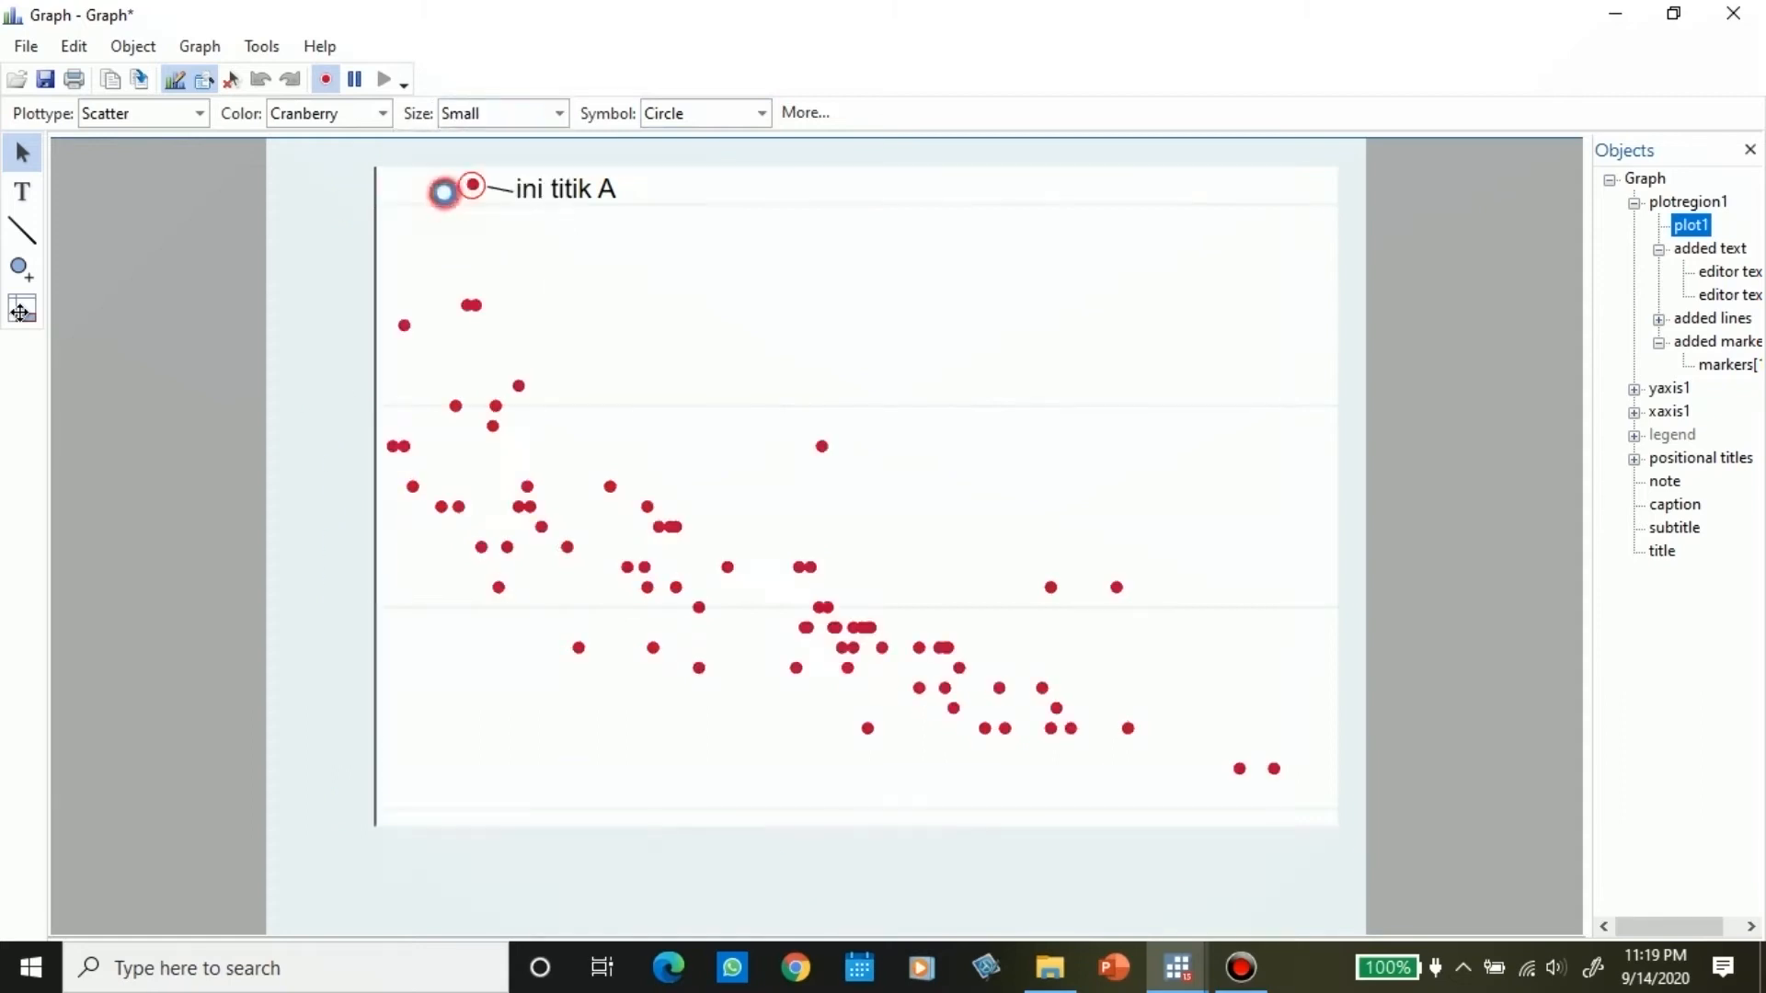
left_click(504, 114)
left_click(488, 177)
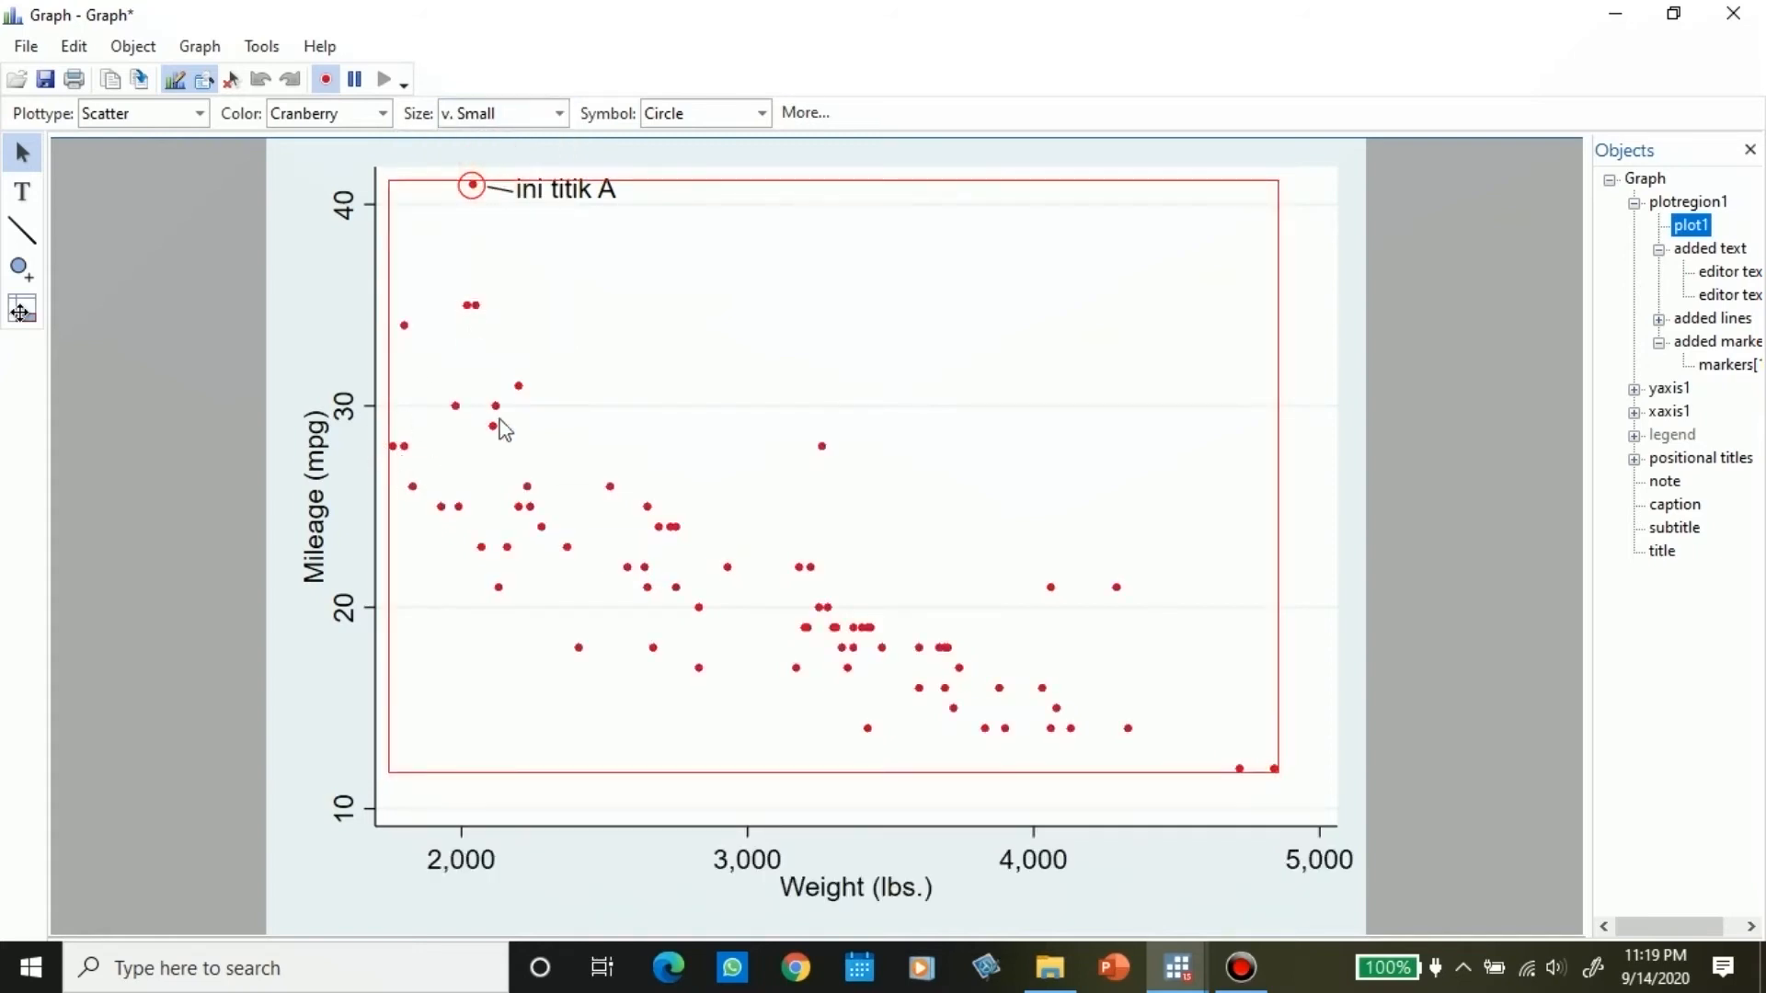
Step: Try the Point, Triangle and Small X symbols for the data markers and return them to Circle
left_click(743, 120)
left_click(715, 140)
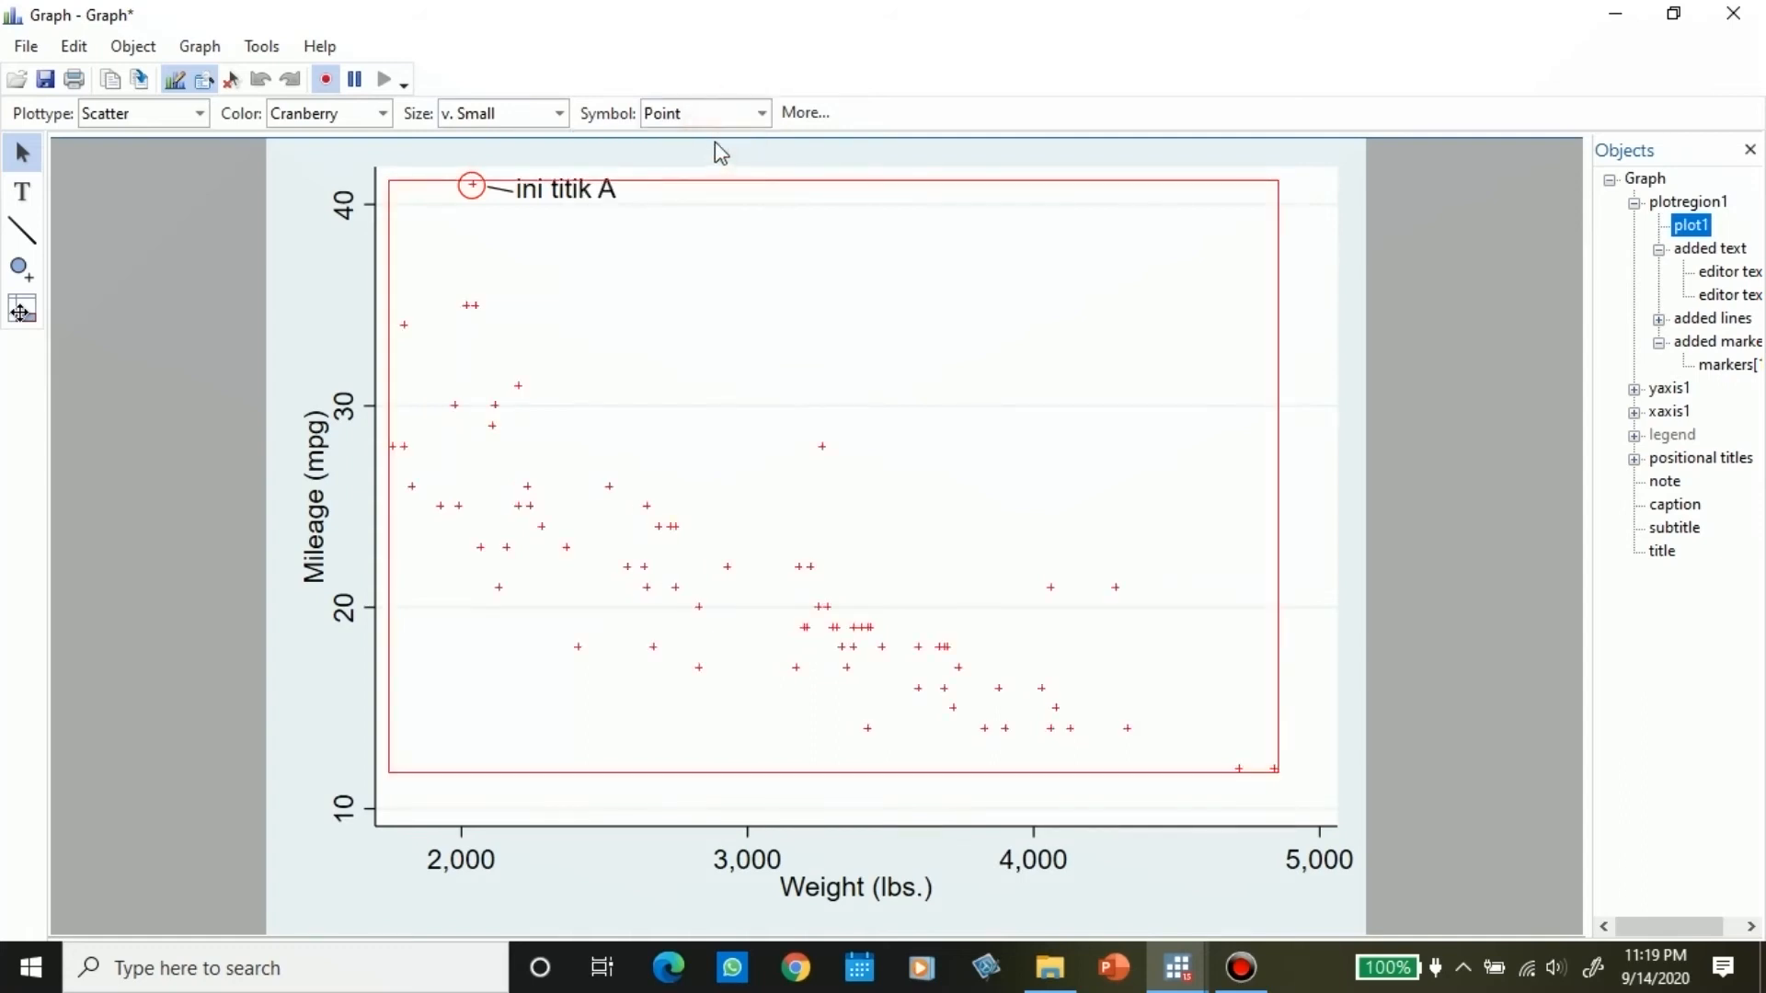
left_click(736, 116)
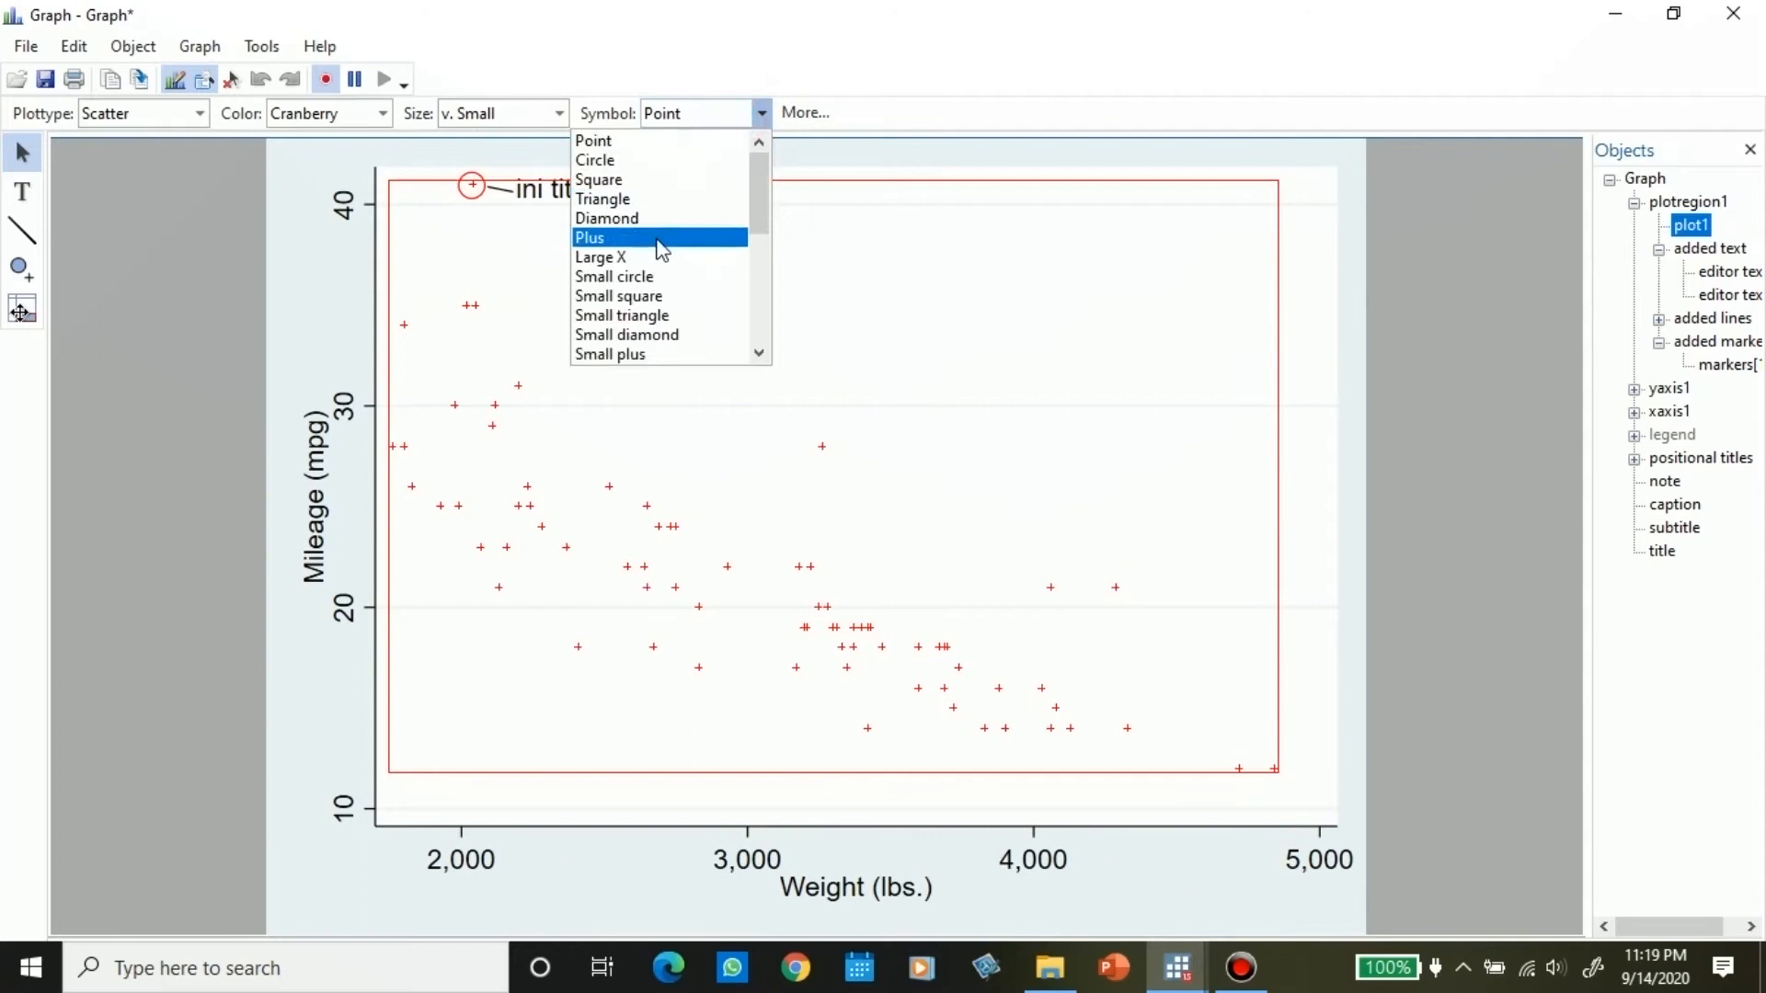
left_click(716, 139)
left_click(716, 116)
left_click(691, 199)
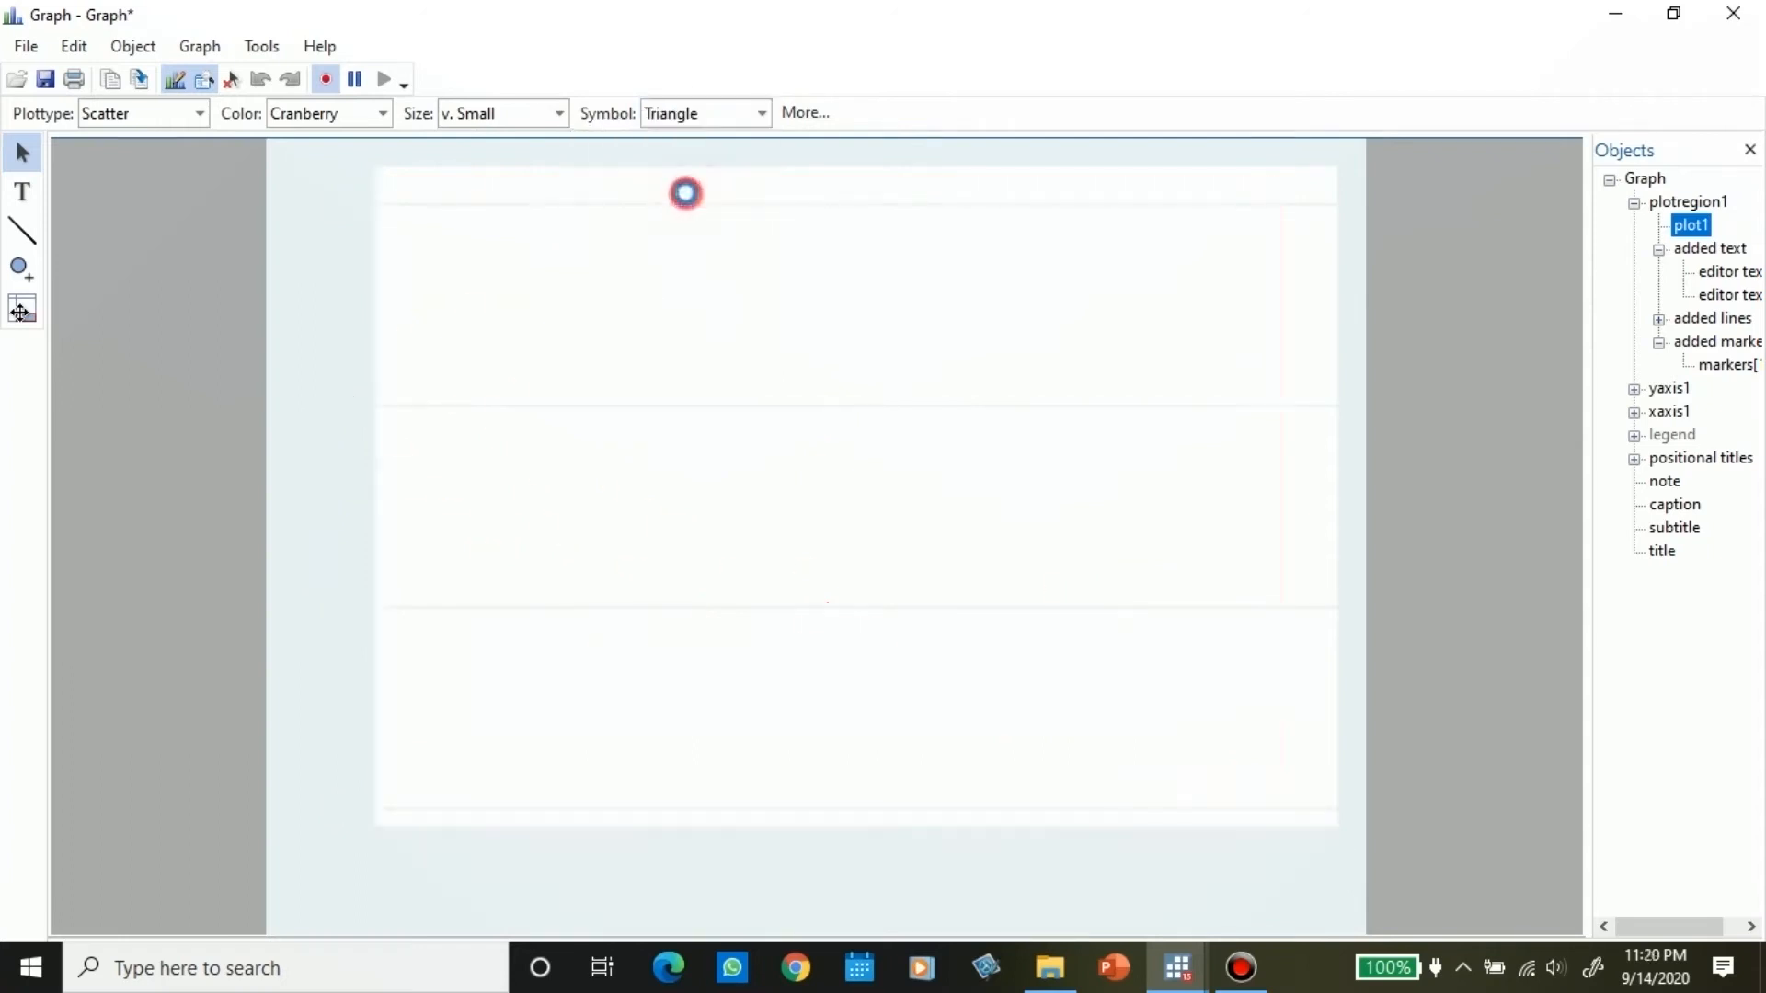
left_click(699, 113)
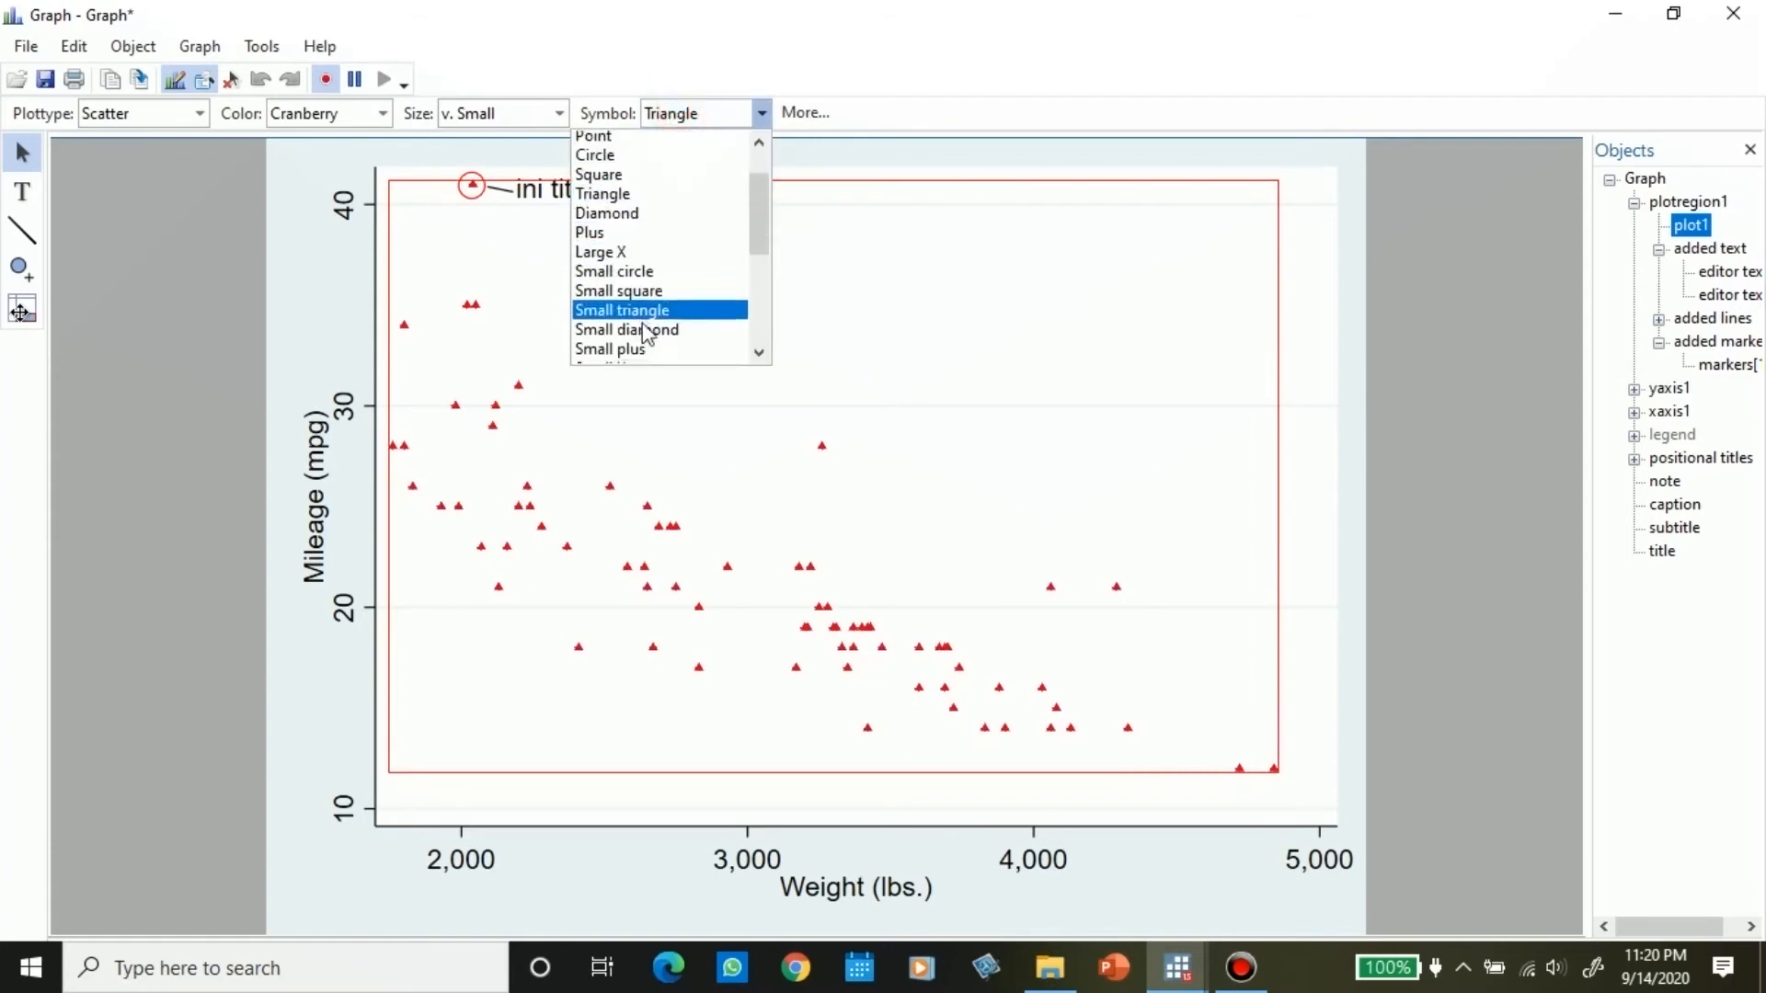
scroll(680, 276, "down", 2)
left_click(674, 259)
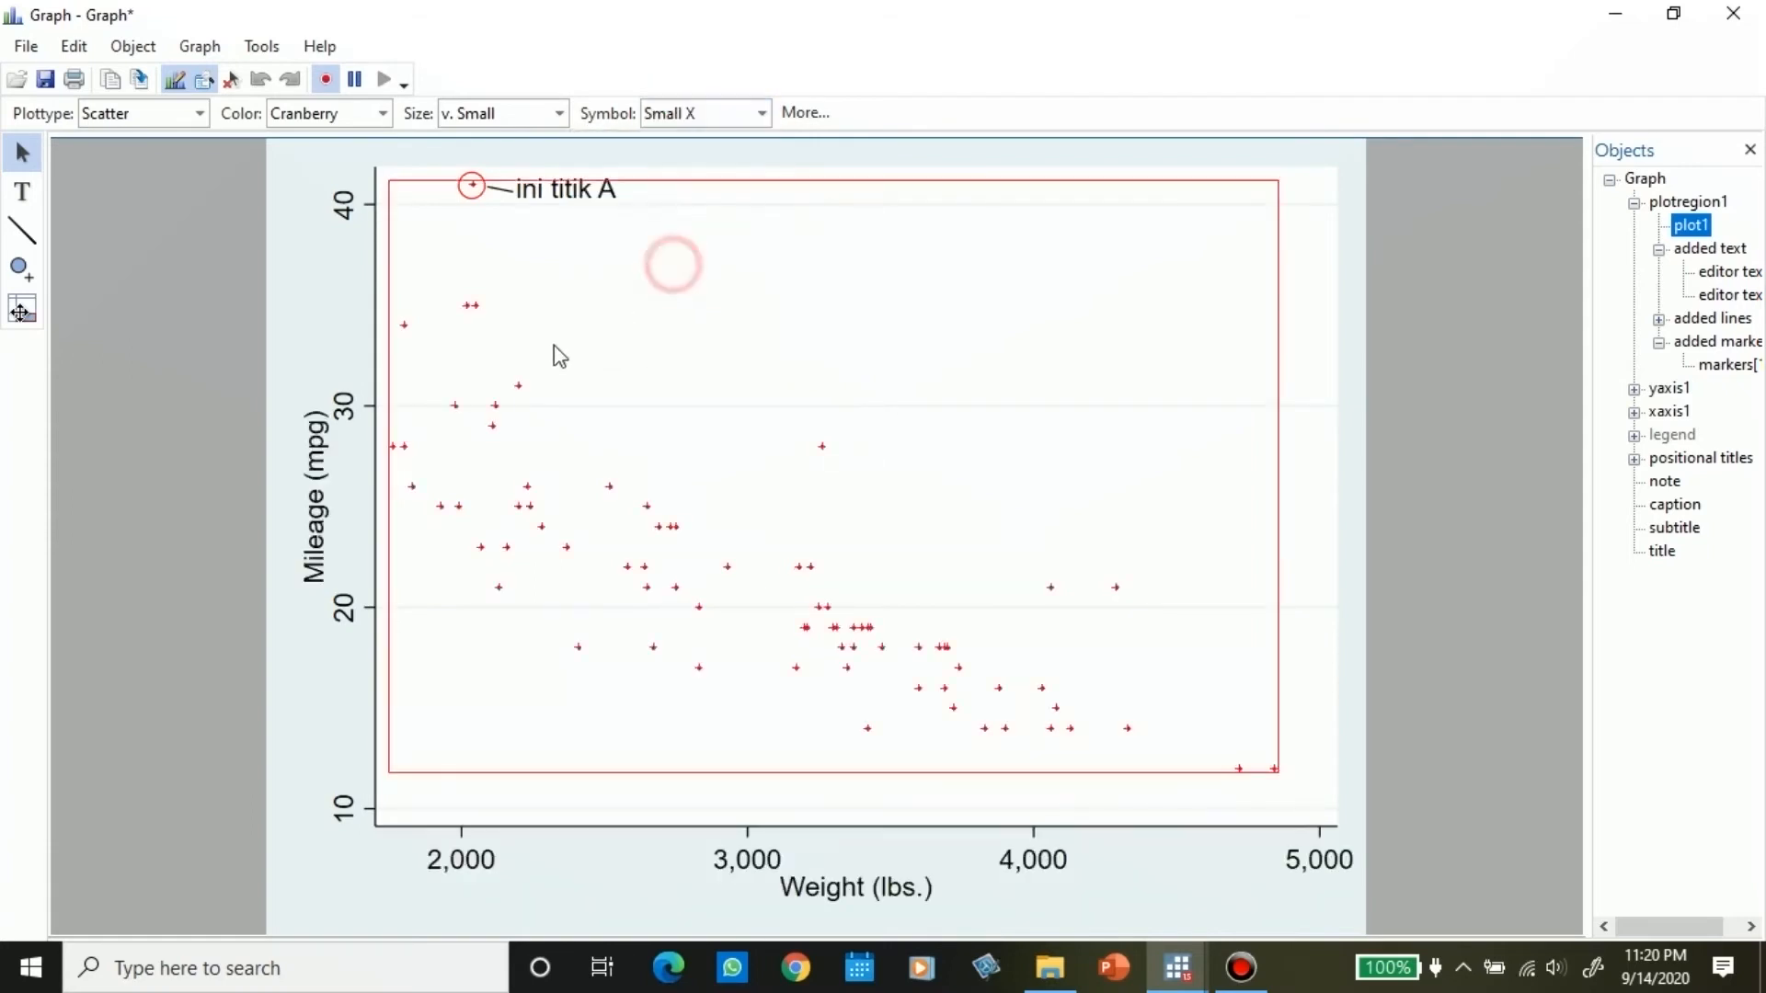
left_click(726, 113)
scroll(657, 259, "up", 2)
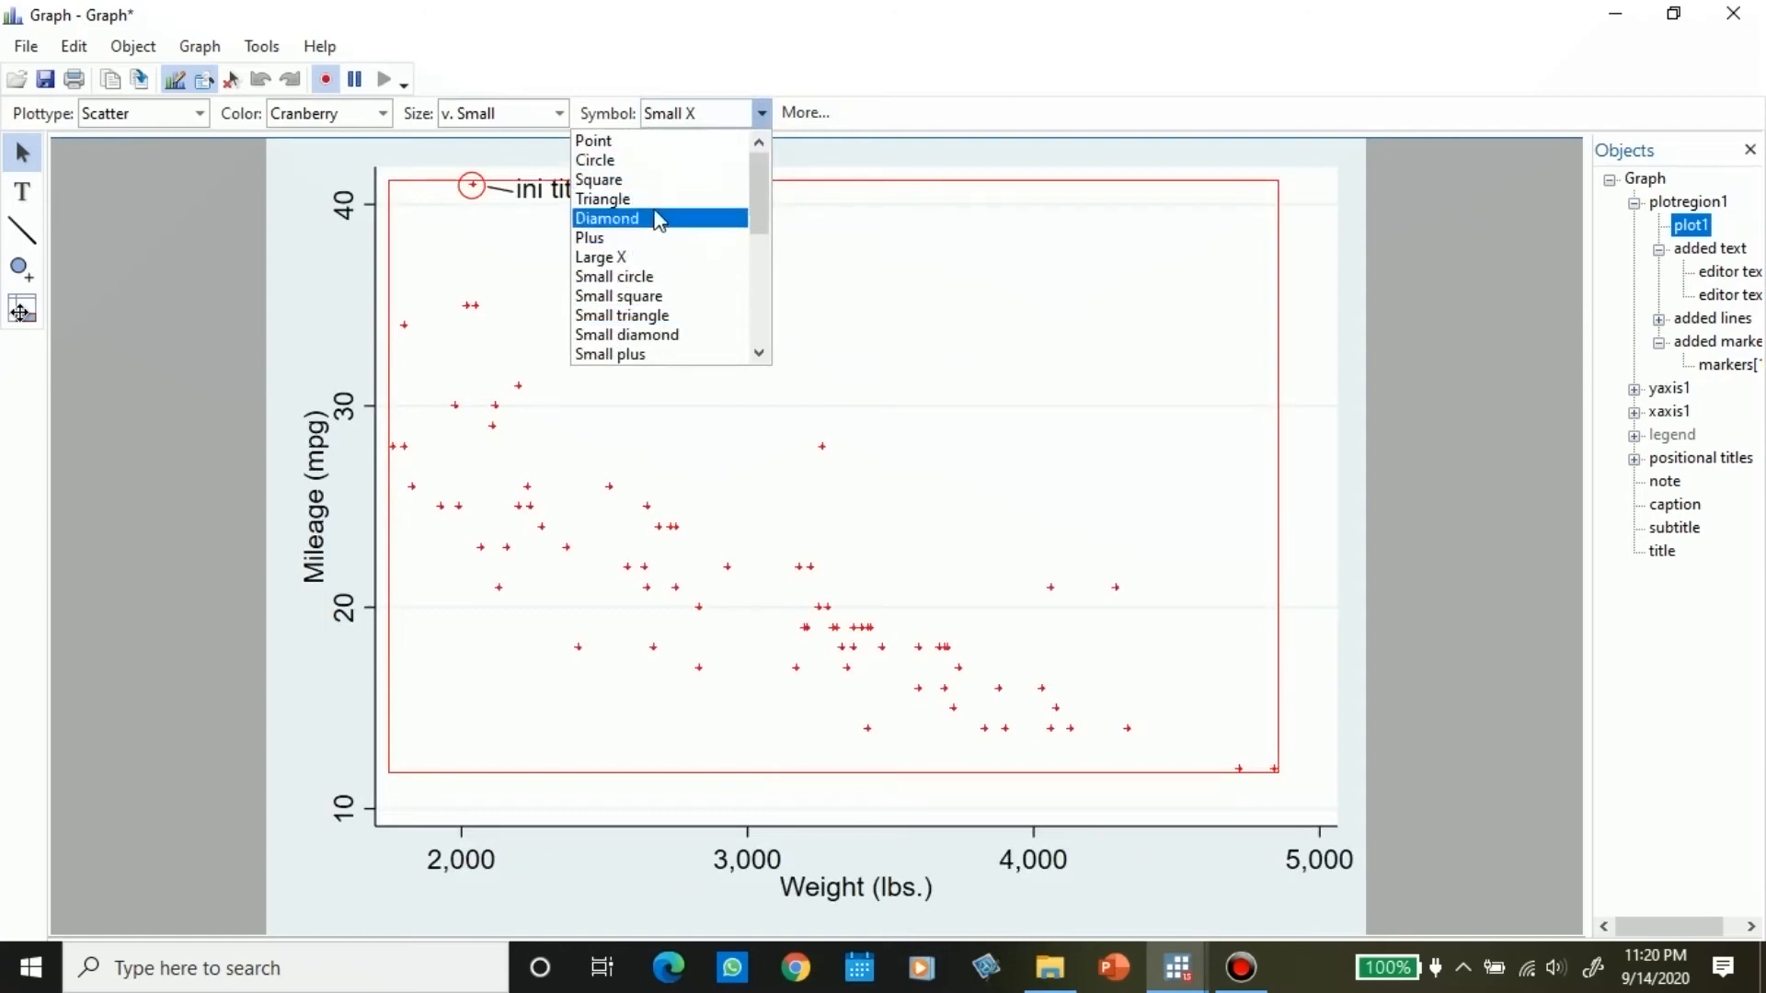
left_click(659, 160)
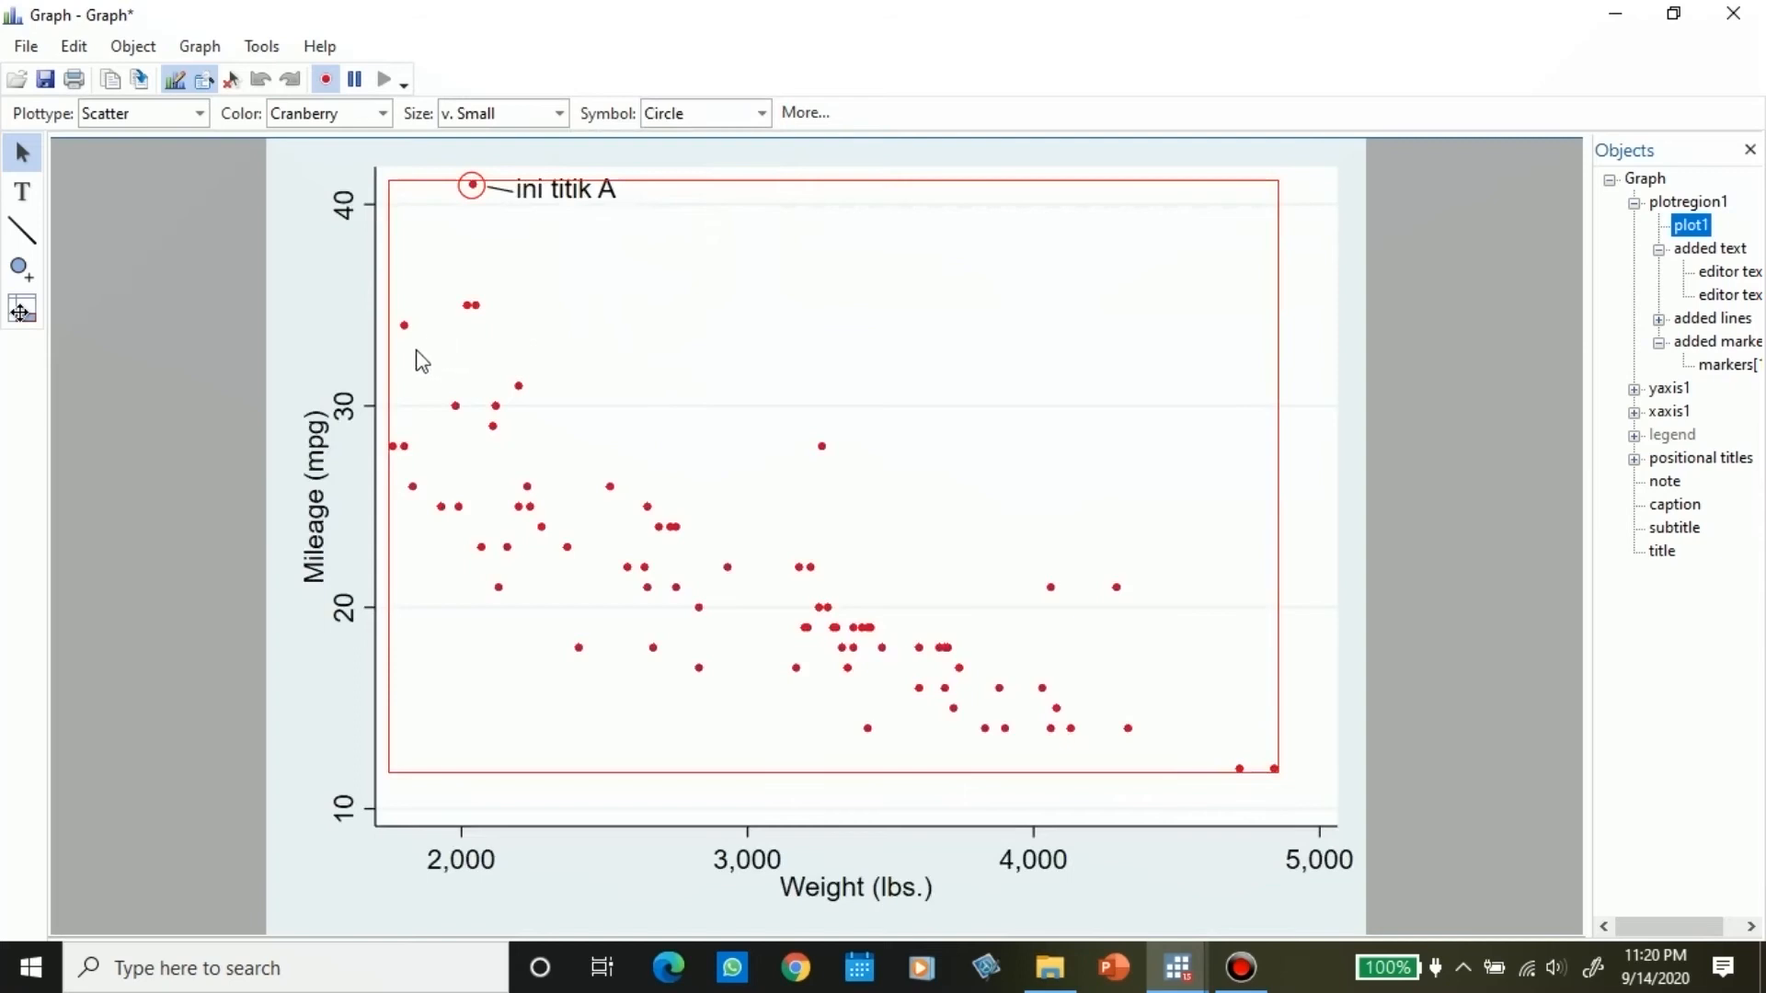
key("ctrl+z")
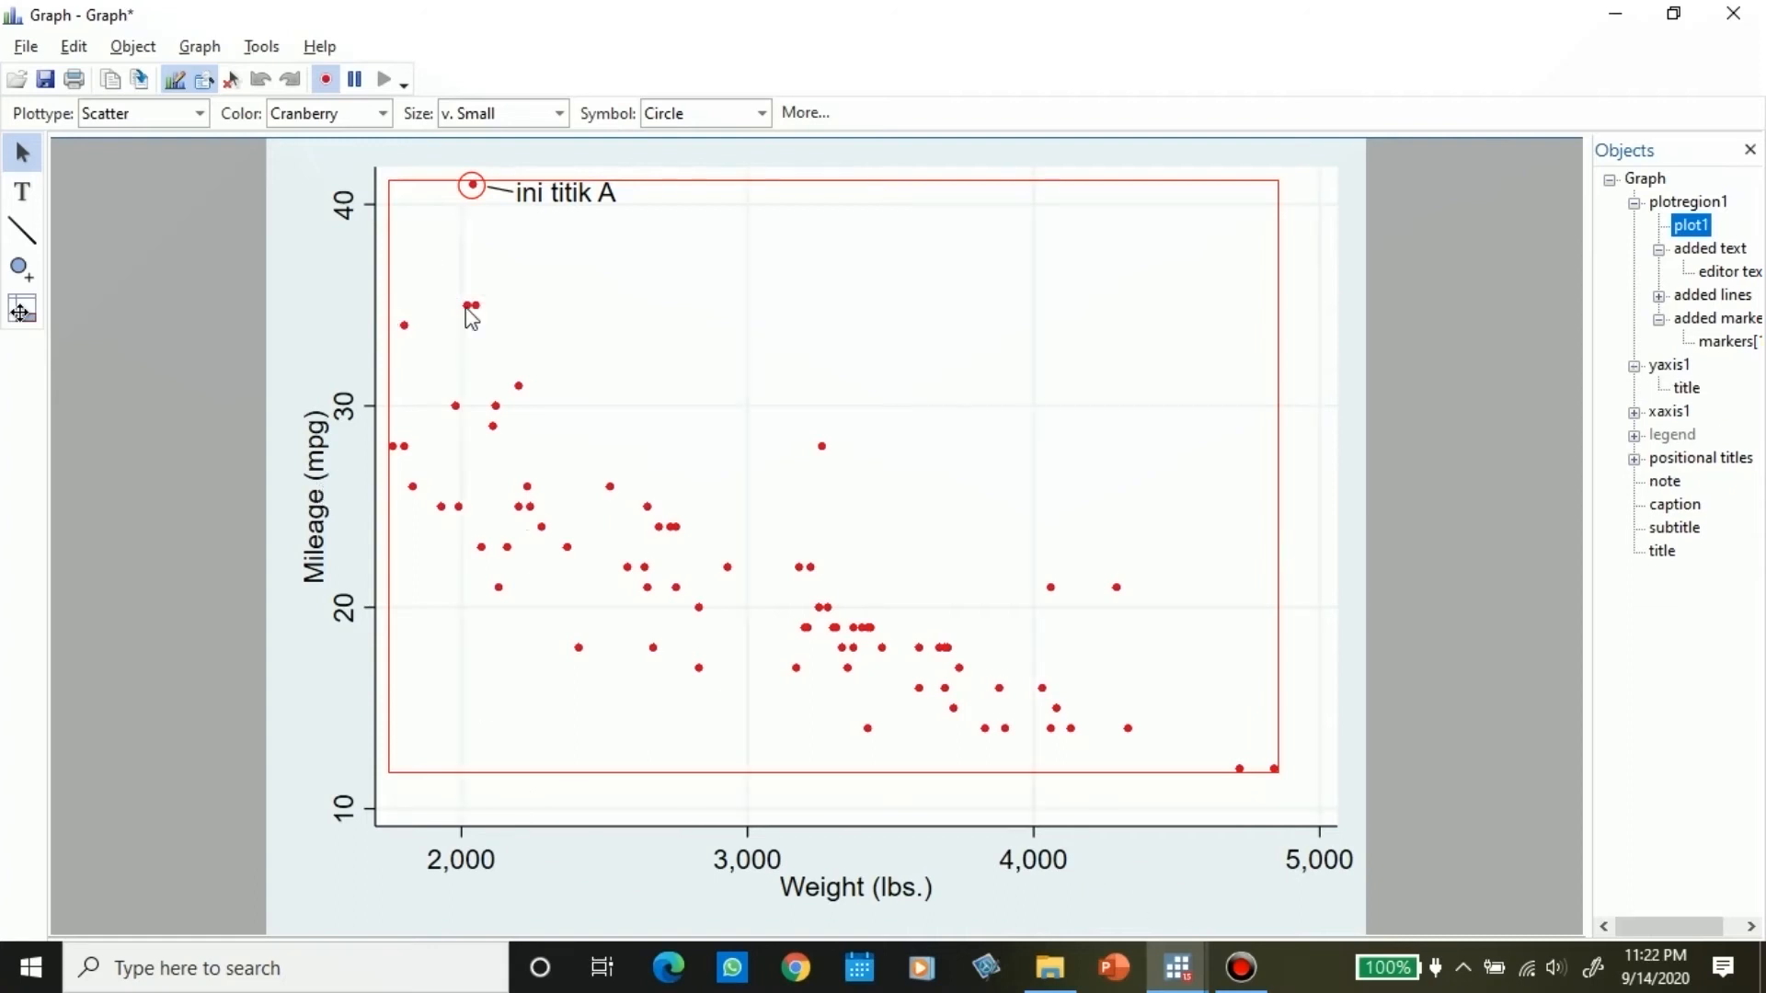
Step: Set the y-axis label angle to Horizontal and the label size to Large
left_click(323, 330)
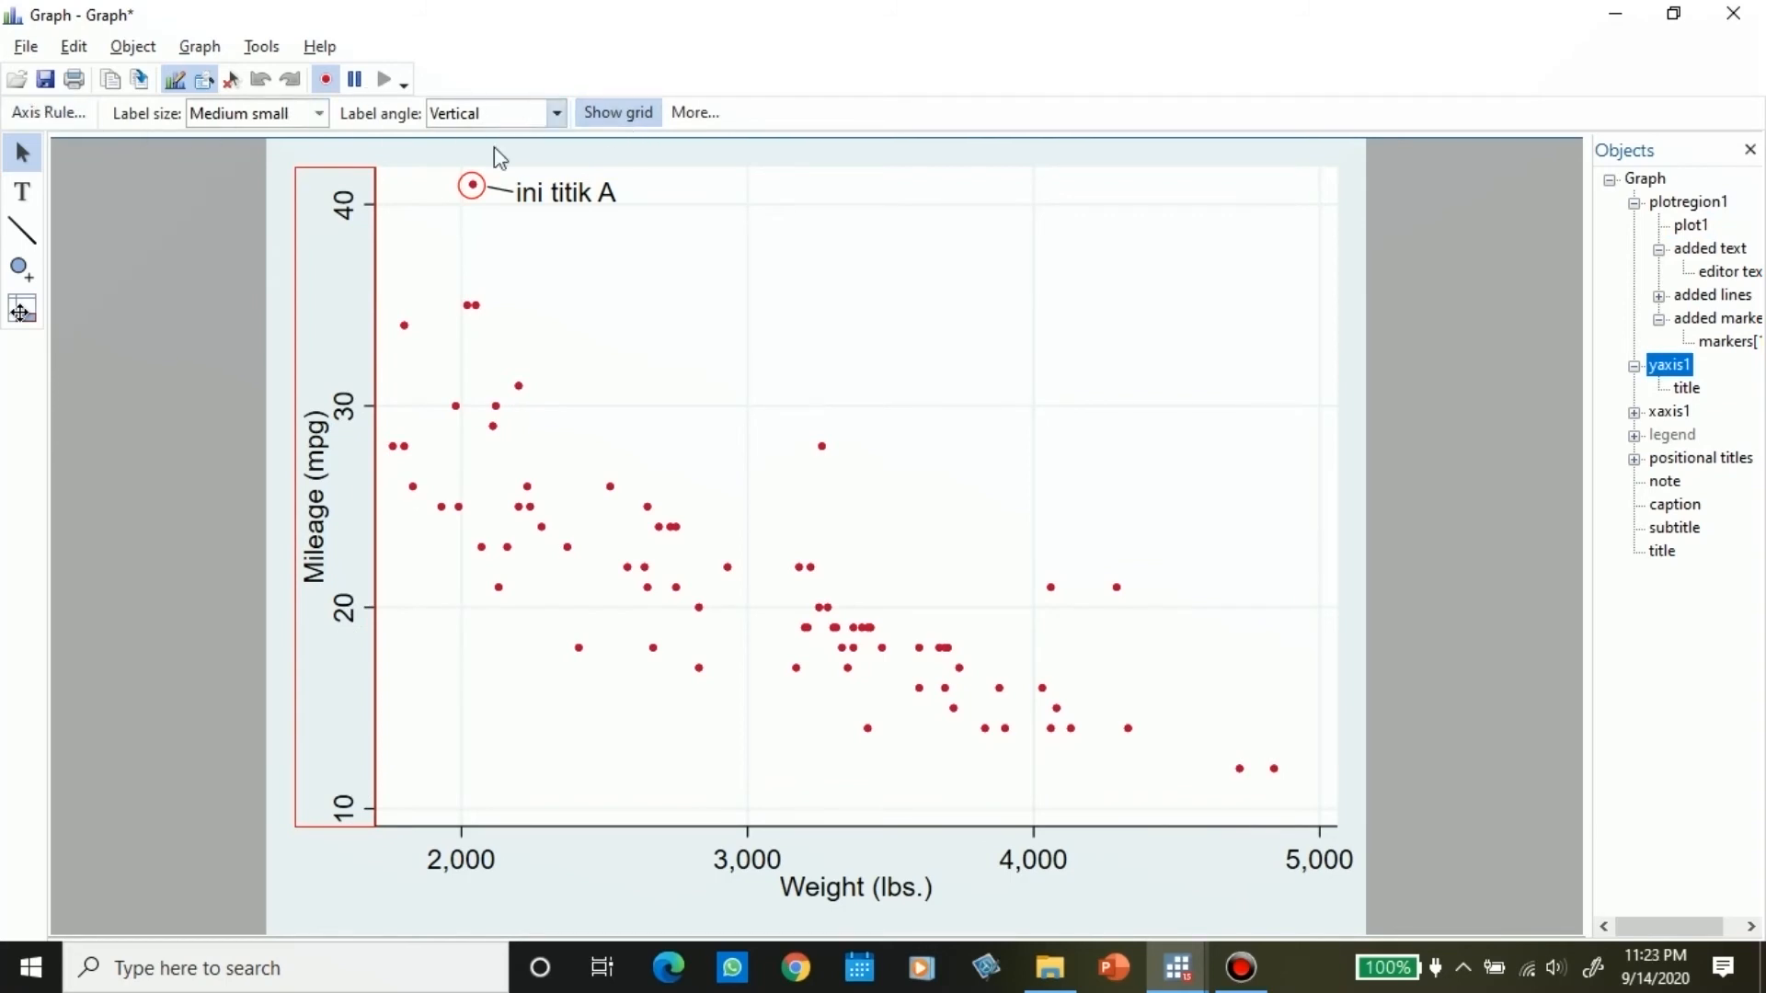
left_click(526, 112)
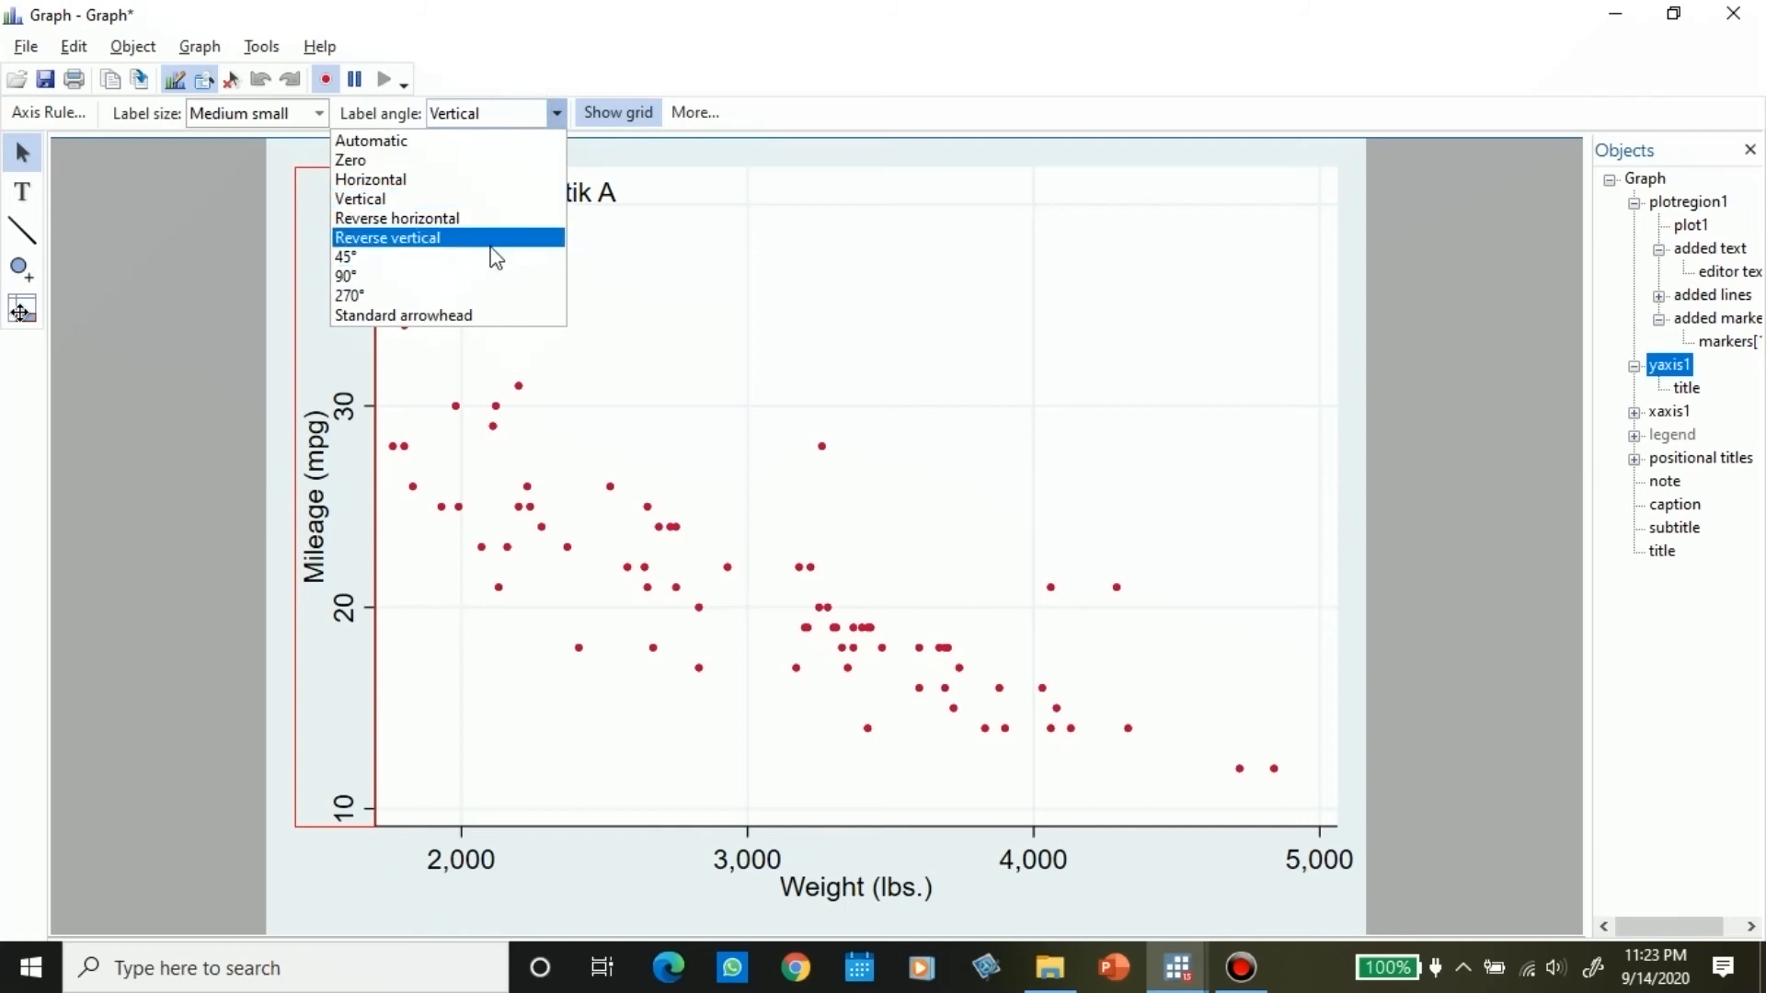
left_click(439, 181)
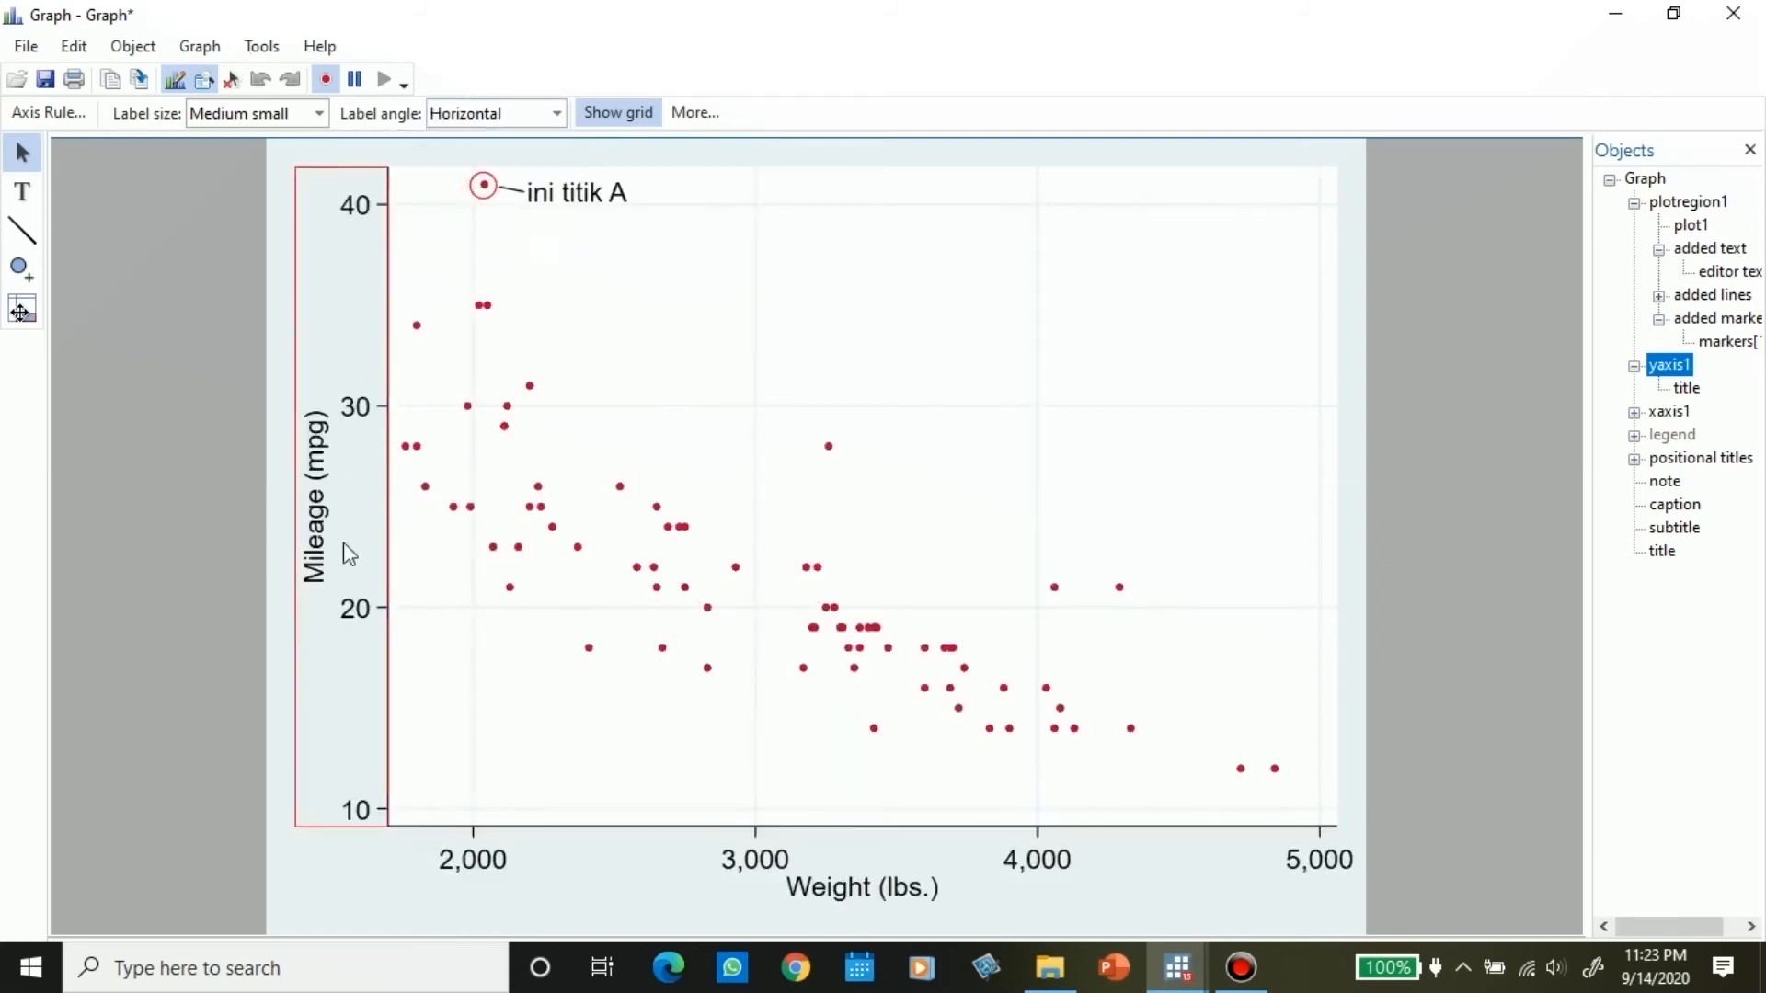
left_click(318, 112)
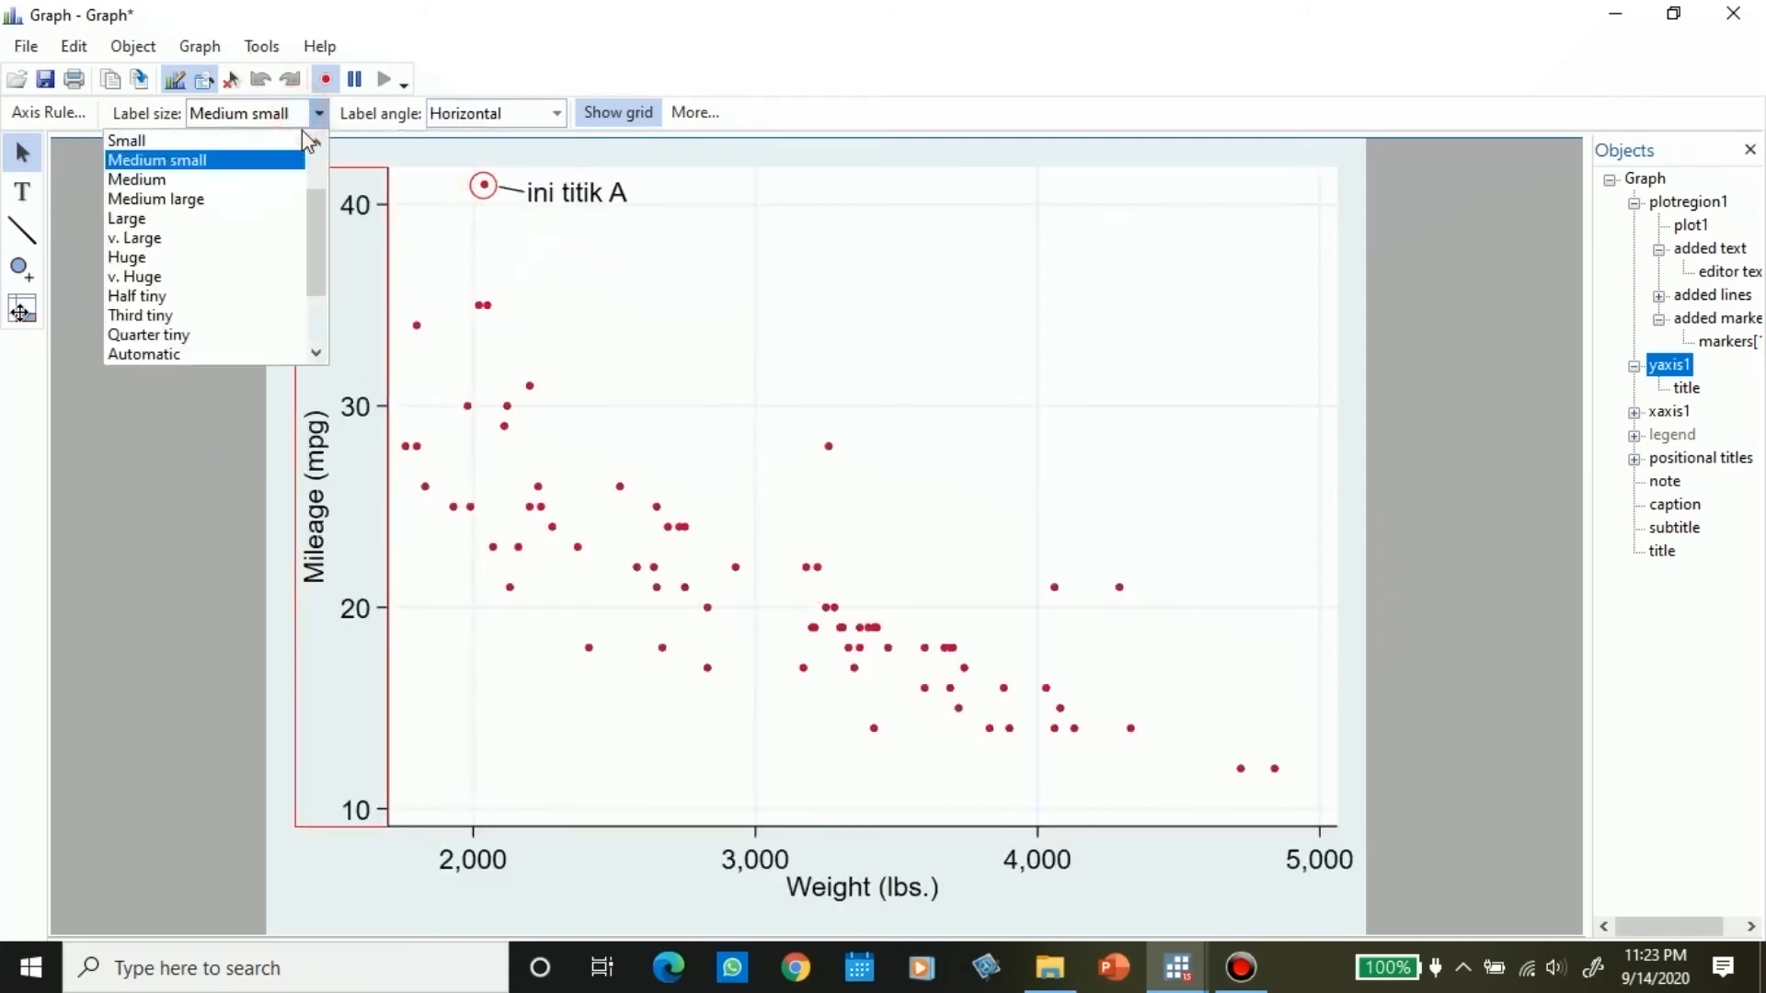
left_click(252, 218)
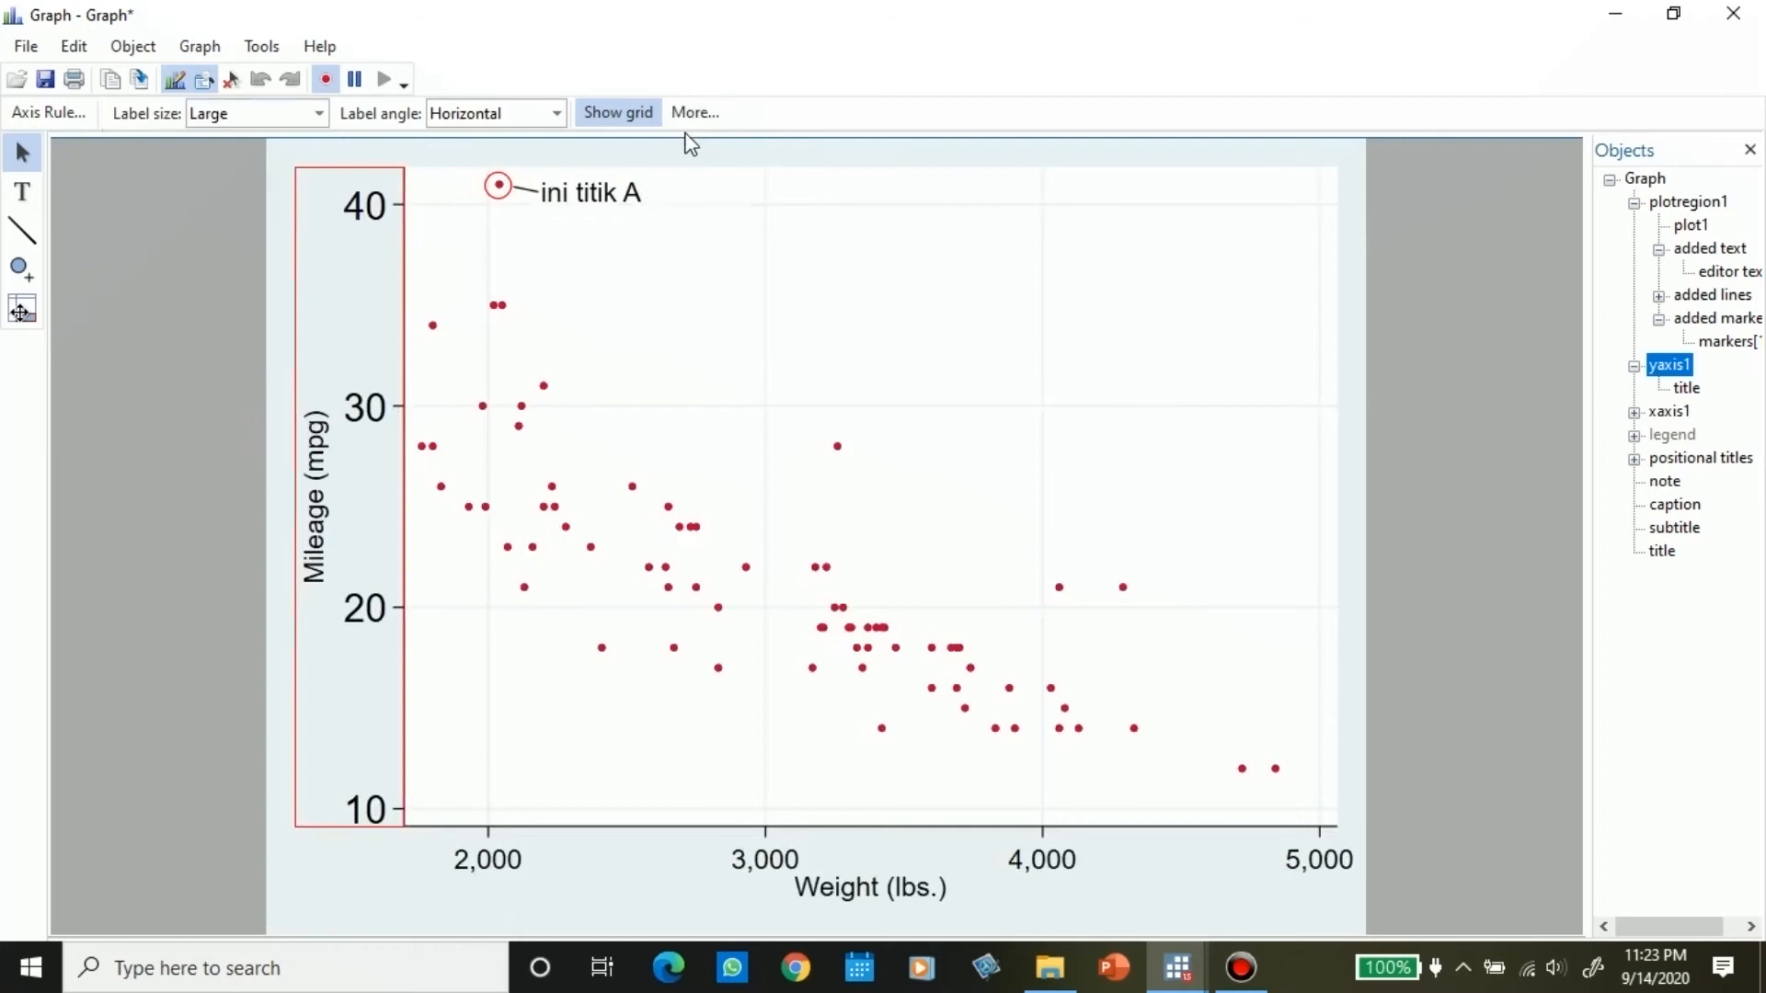
Step: Open the y-axis properties to examine the axis rule and global property options, and close them without changes
left_click(633, 114)
left_click(708, 112)
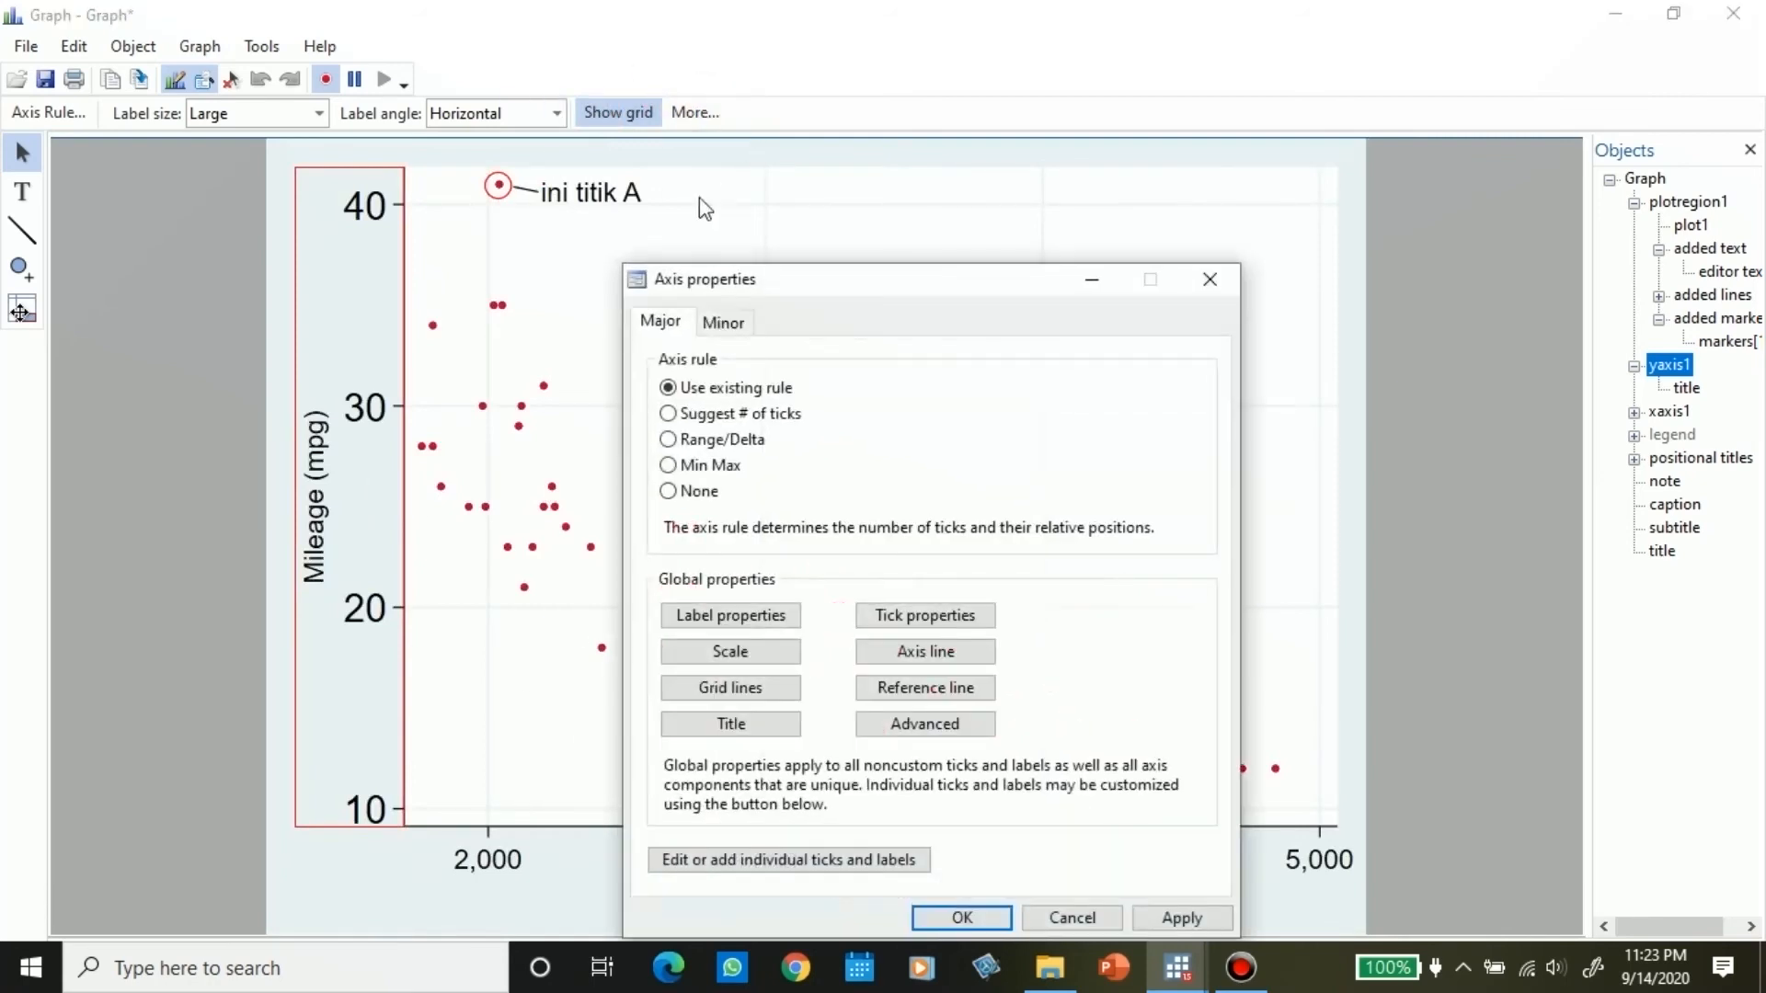
left_click(1072, 918)
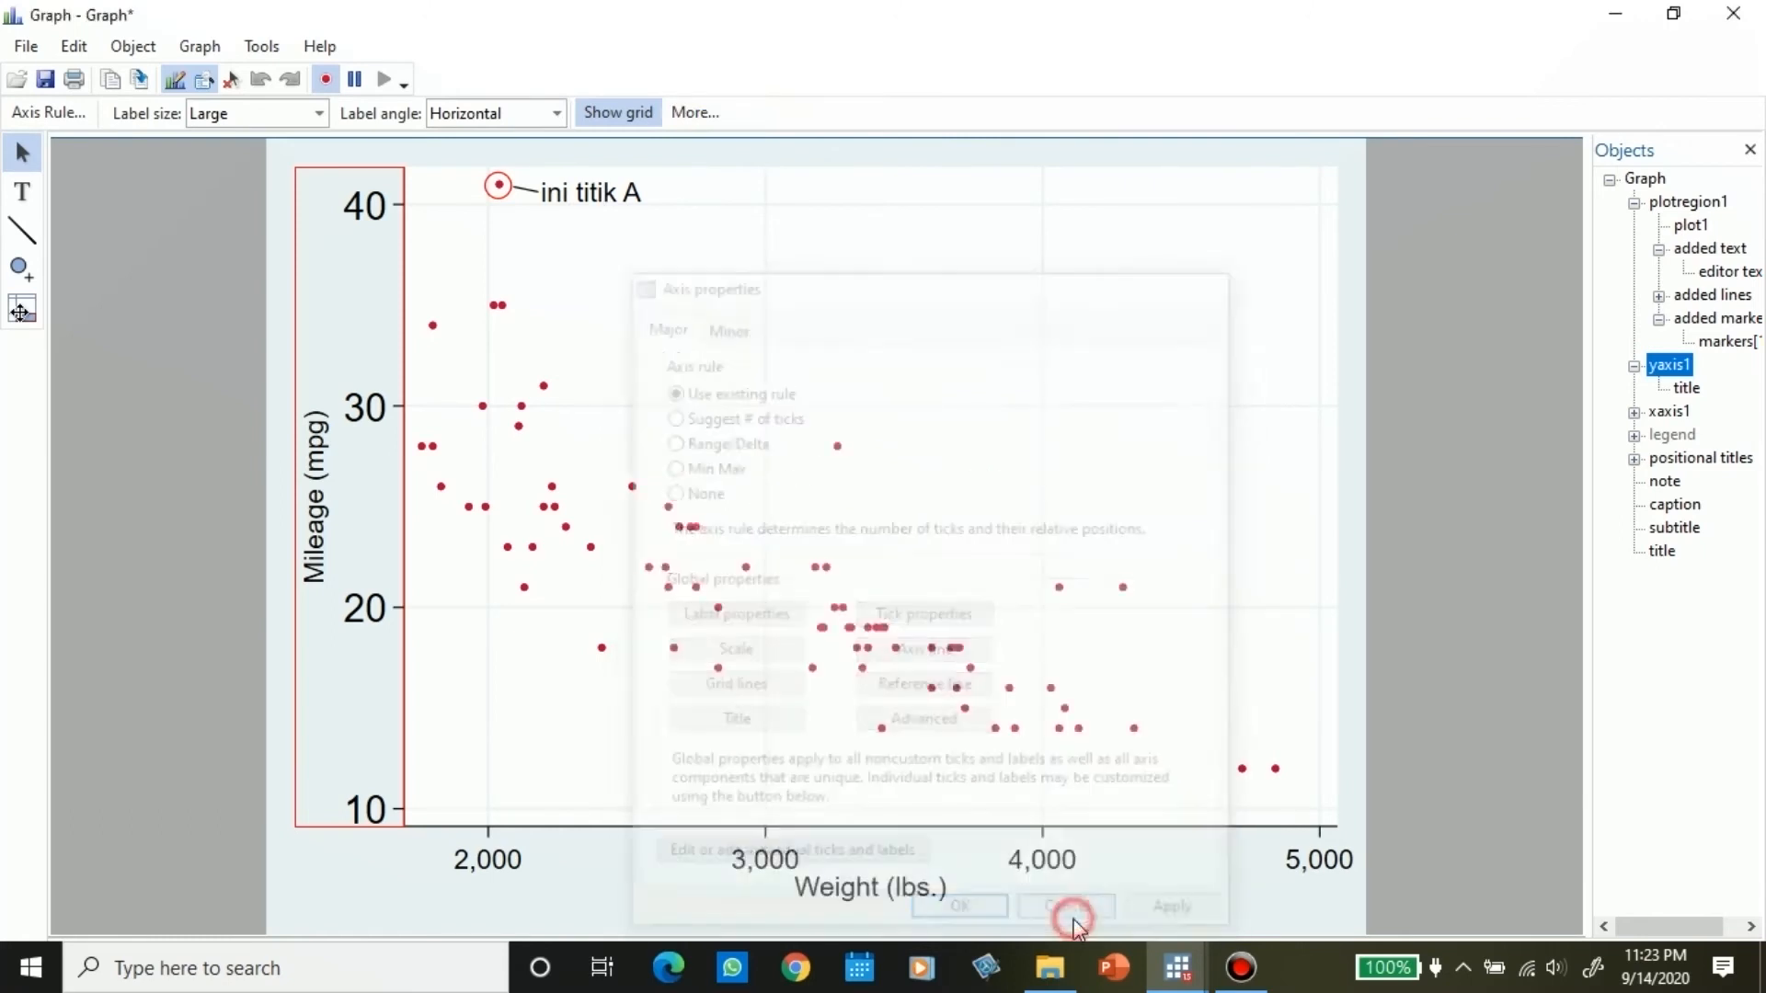
Step: Try the Tiny and Medlarge margins on the y-axis title and settle on Medsmall
left_click(313, 473)
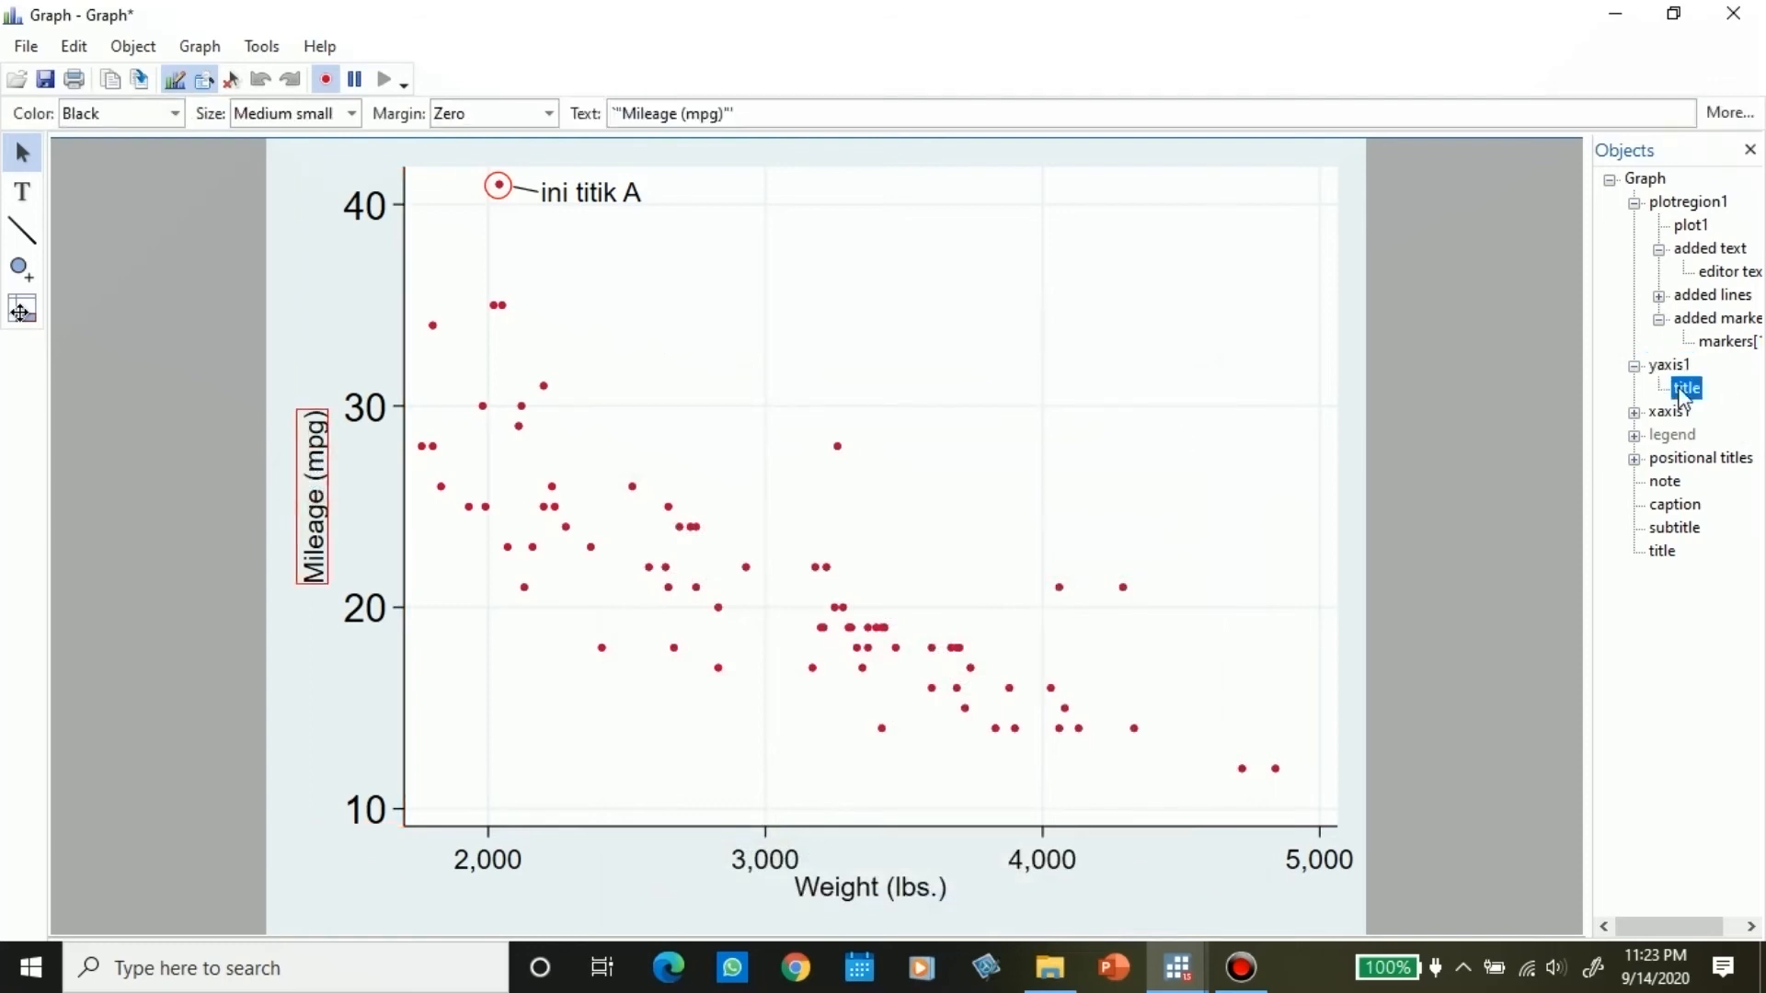
left_click(707, 120)
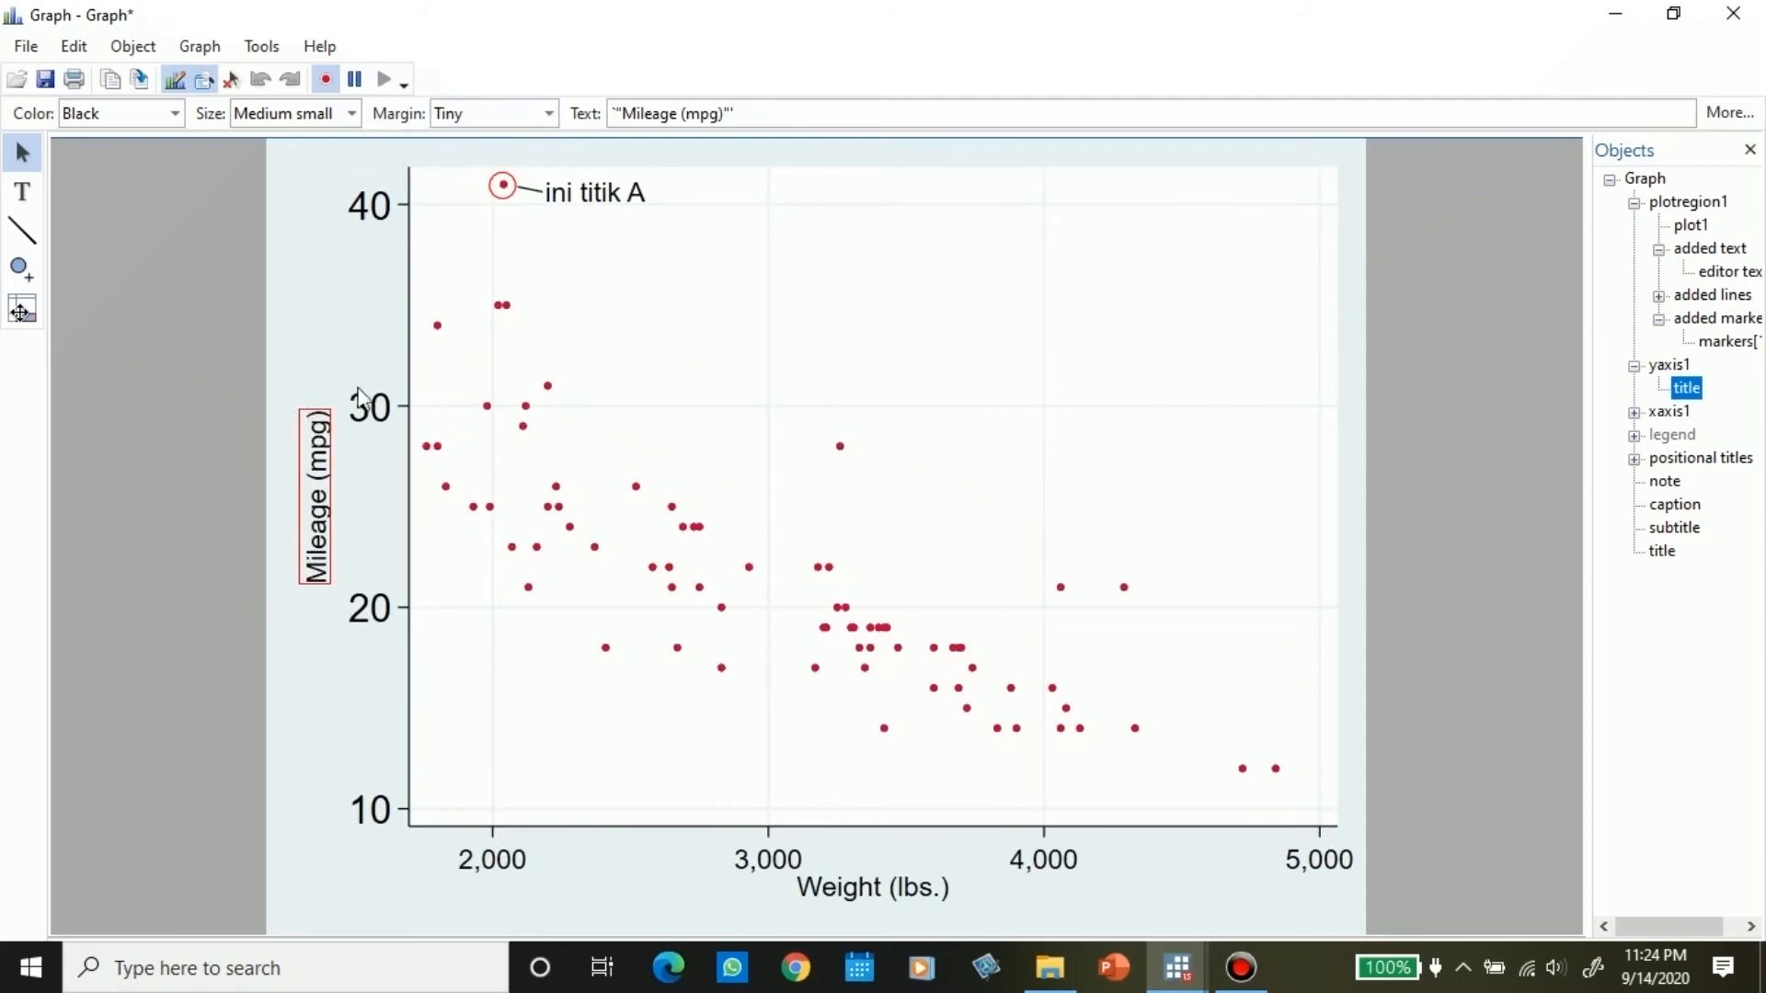
left_click(502, 113)
left_click(468, 259)
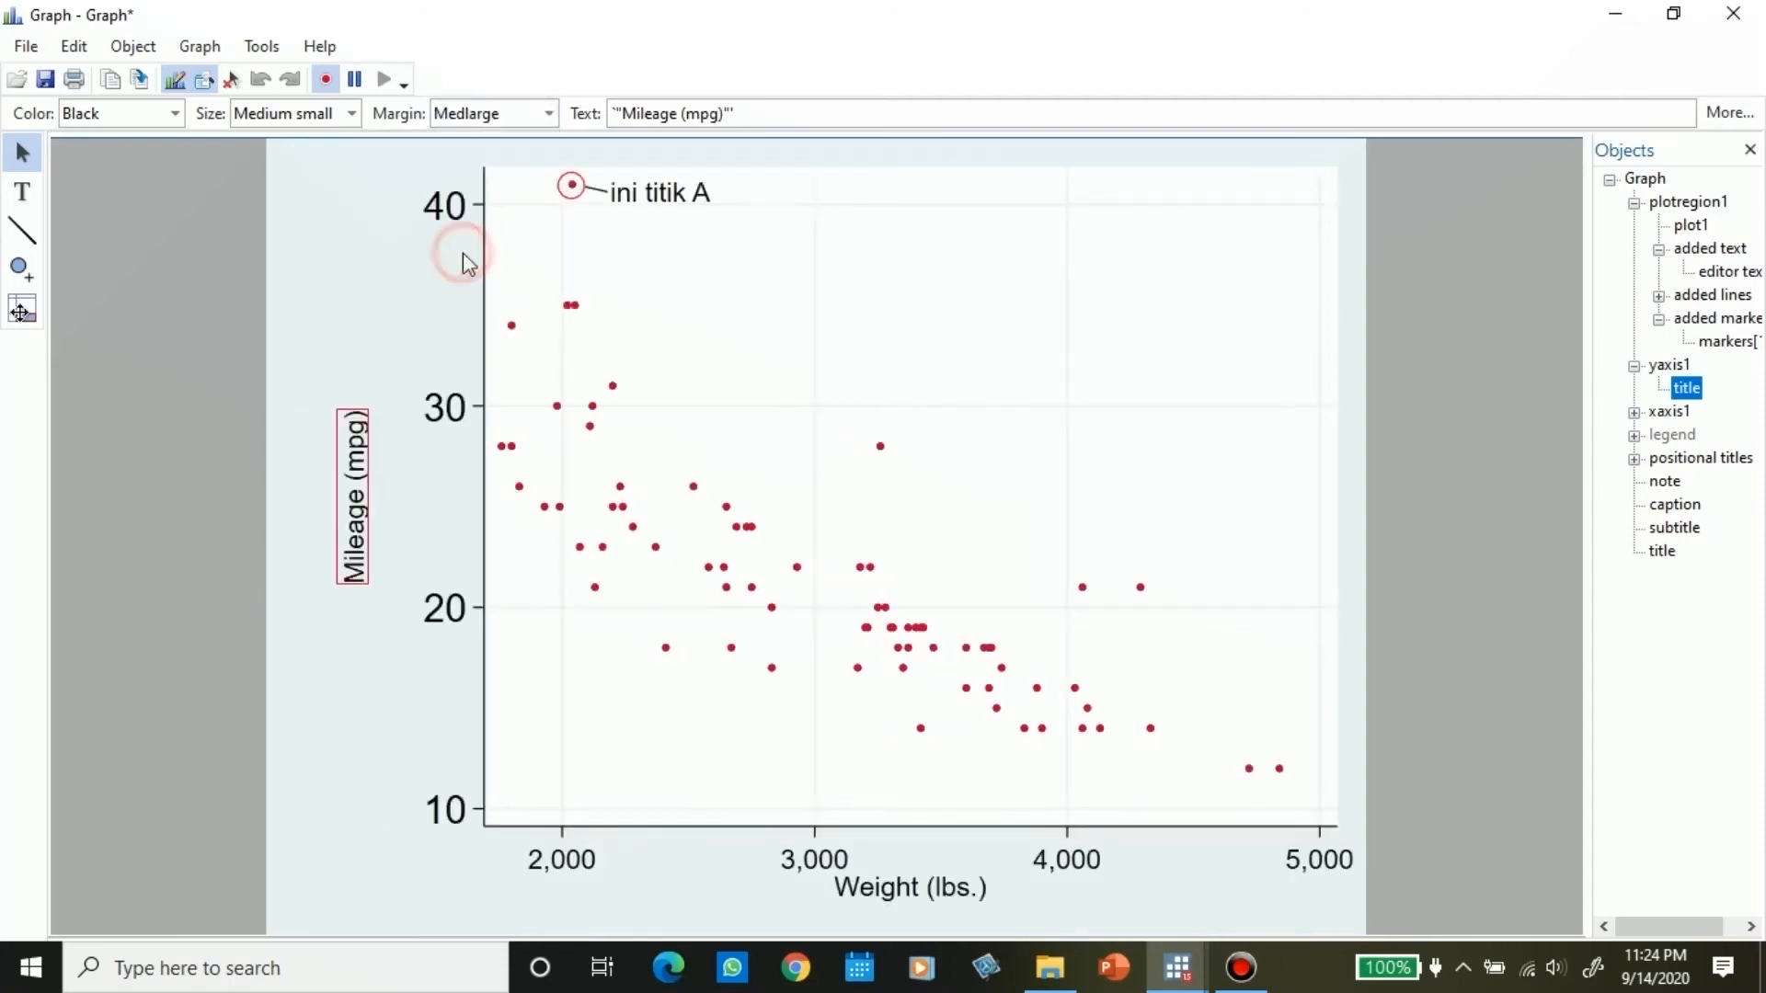
left_click(508, 111)
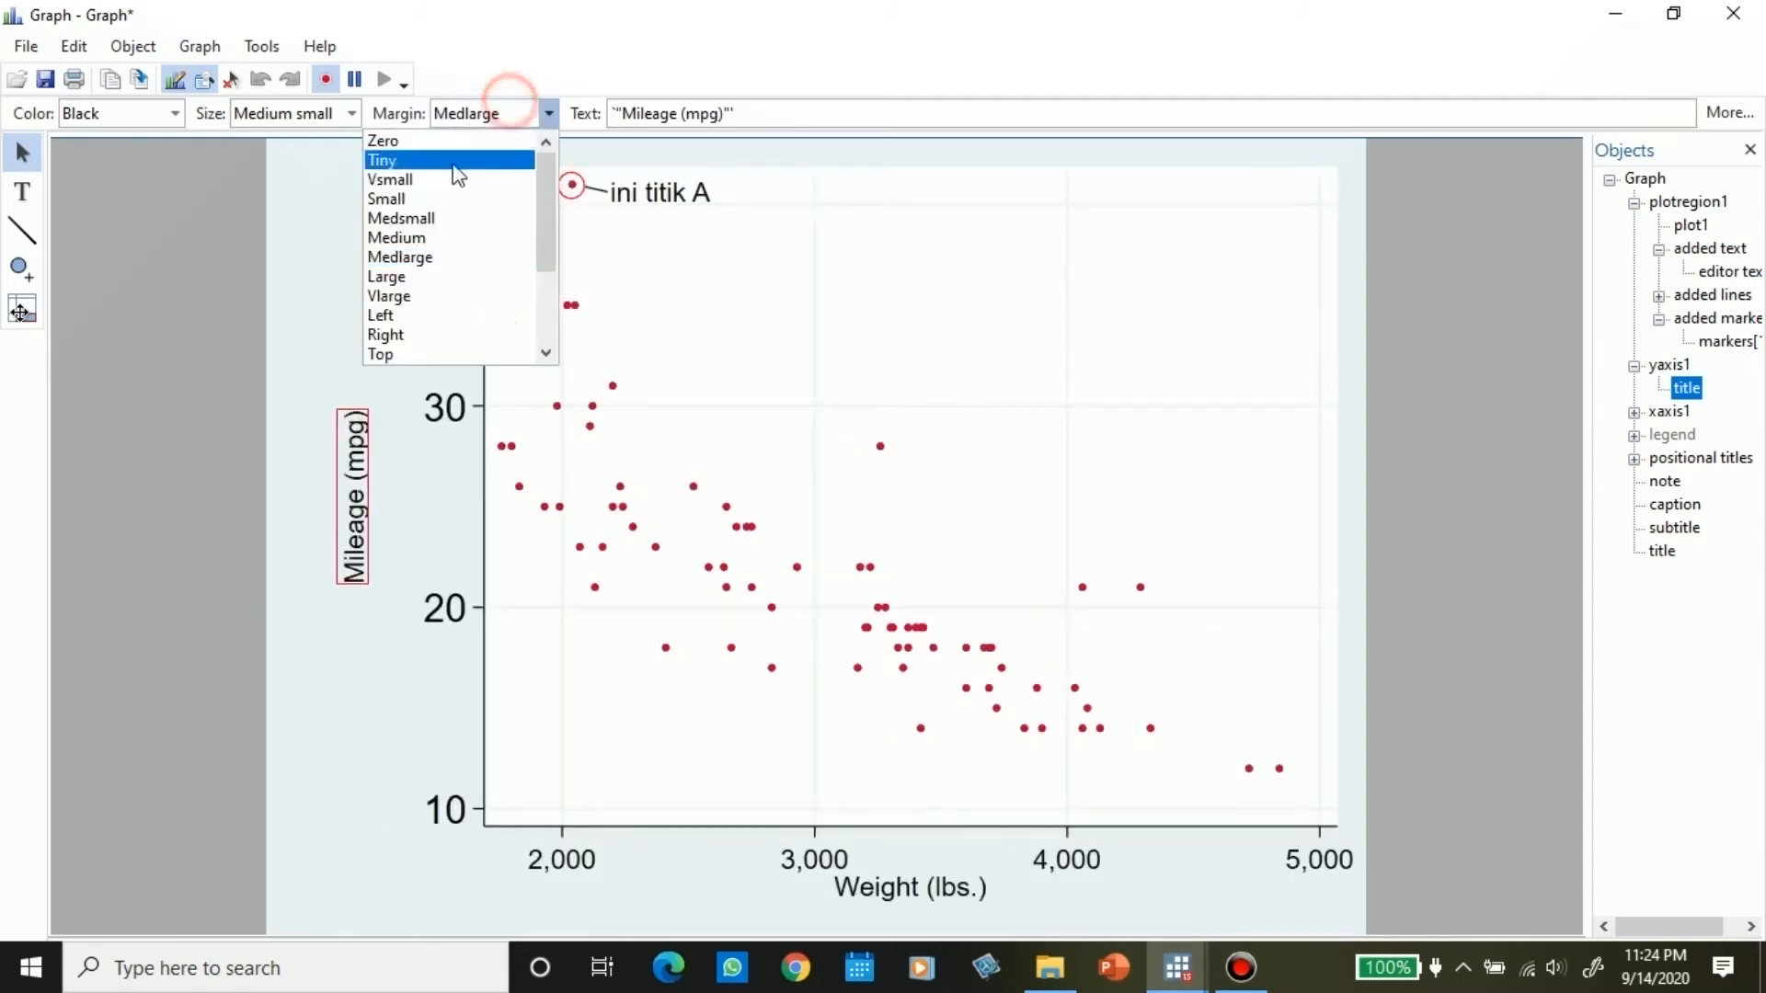
left_click(432, 218)
Step: Try the Huge and Small text sizes on the y-axis title and settle on Medium
left_click(322, 113)
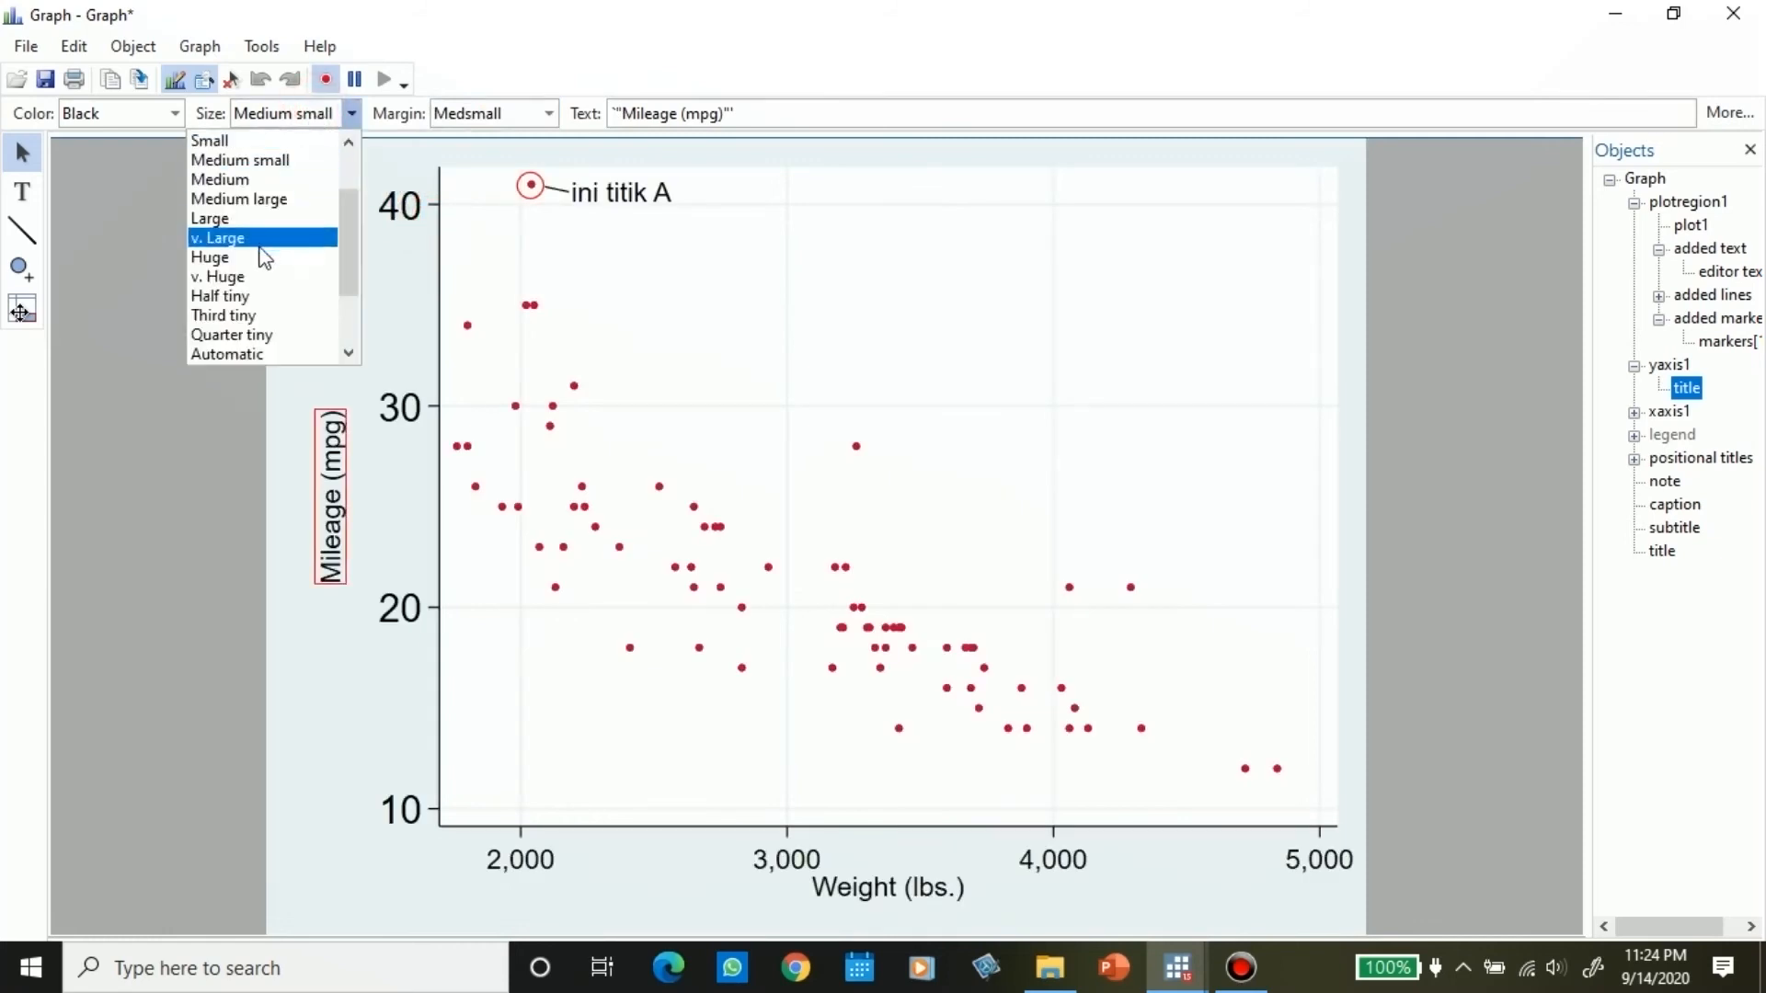
left_click(256, 254)
left_click(310, 108)
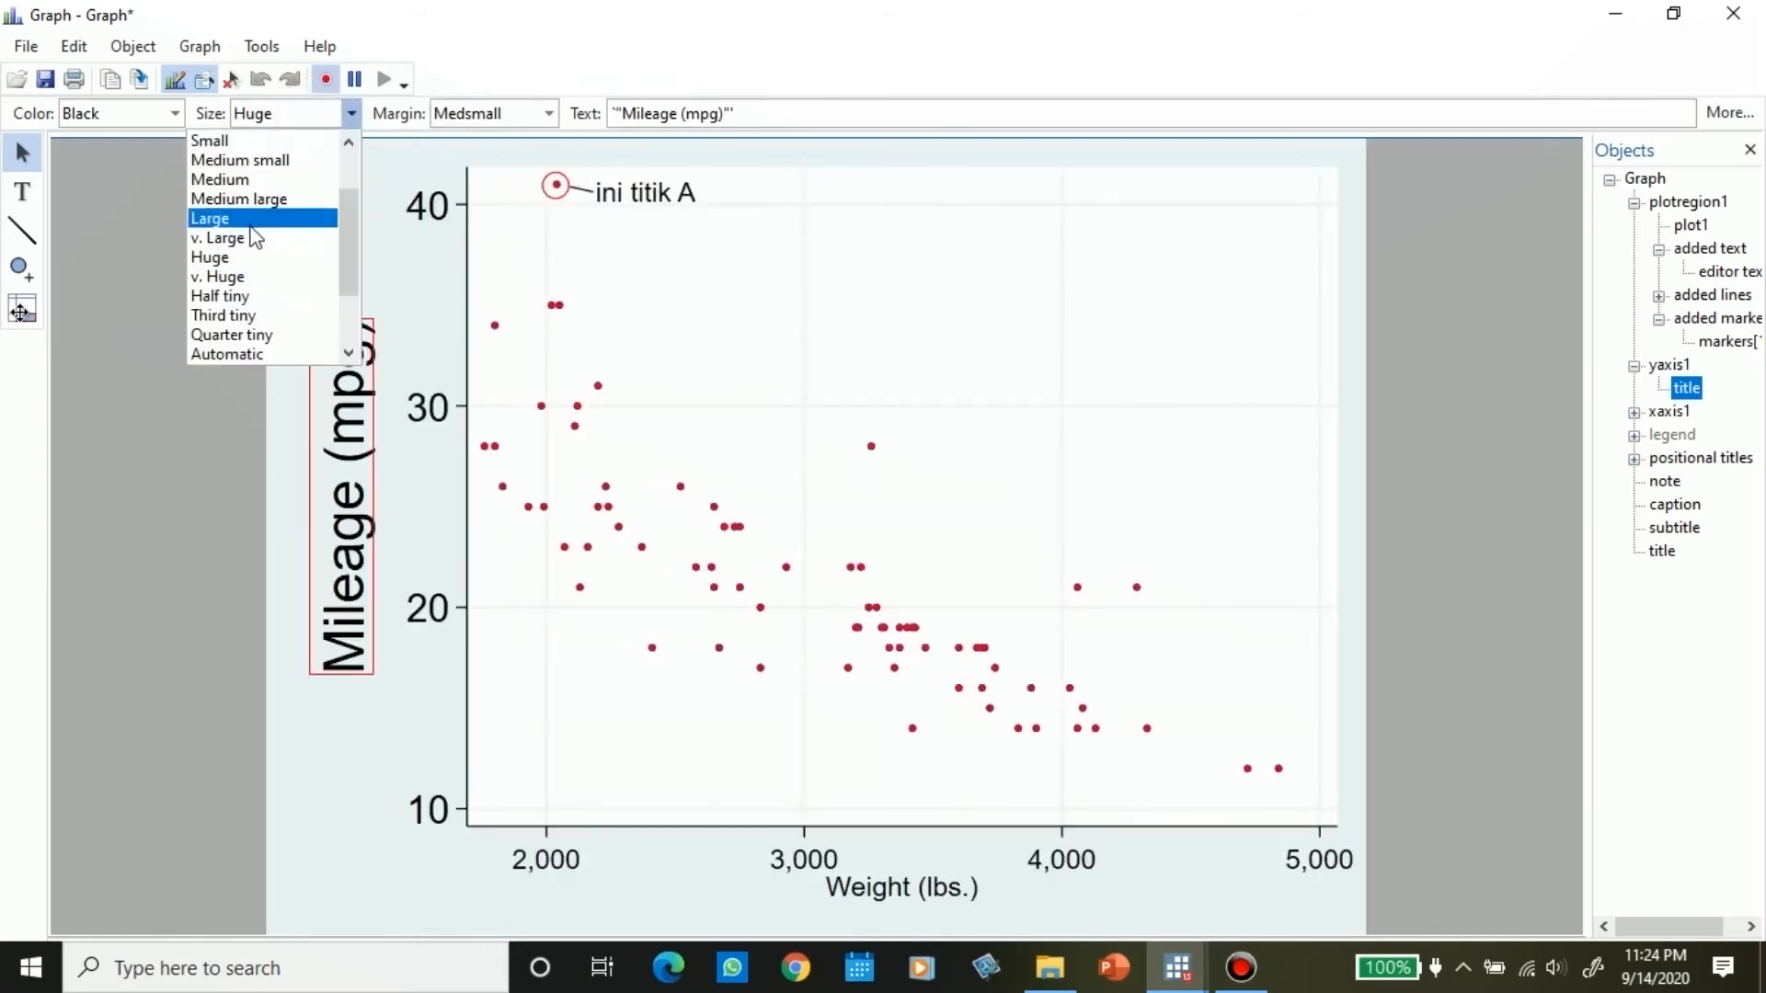
left_click(293, 138)
left_click(291, 111)
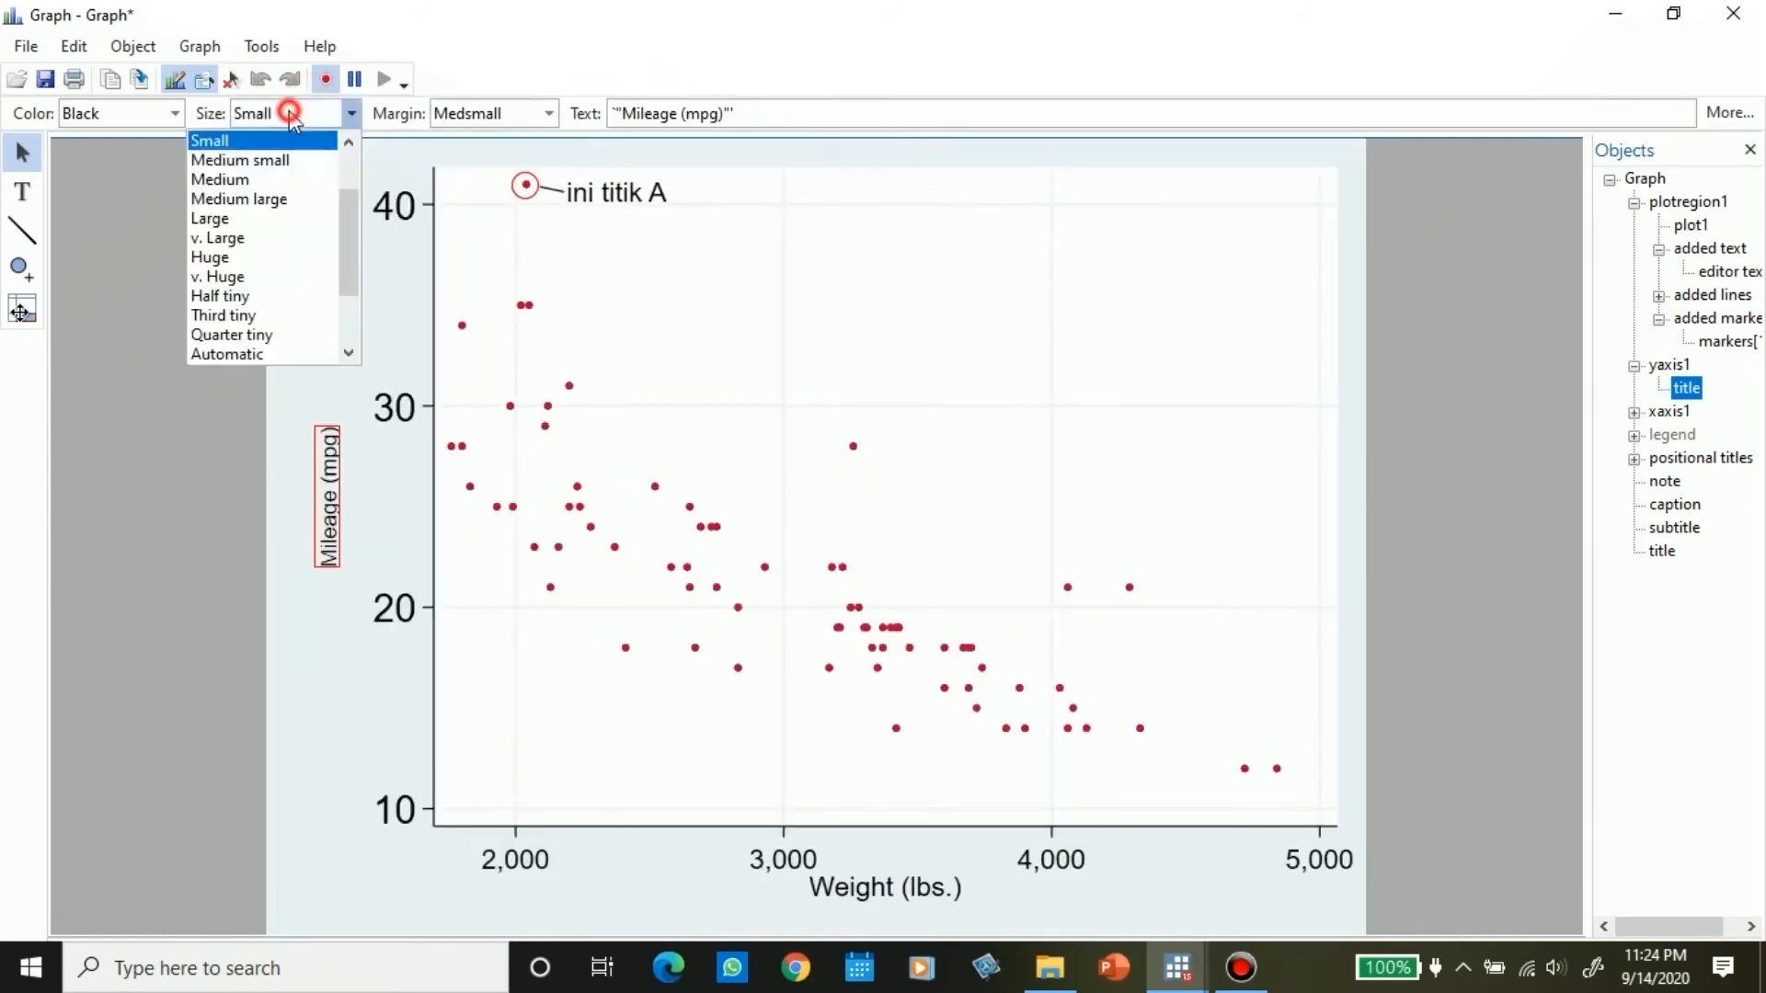
left_click(274, 179)
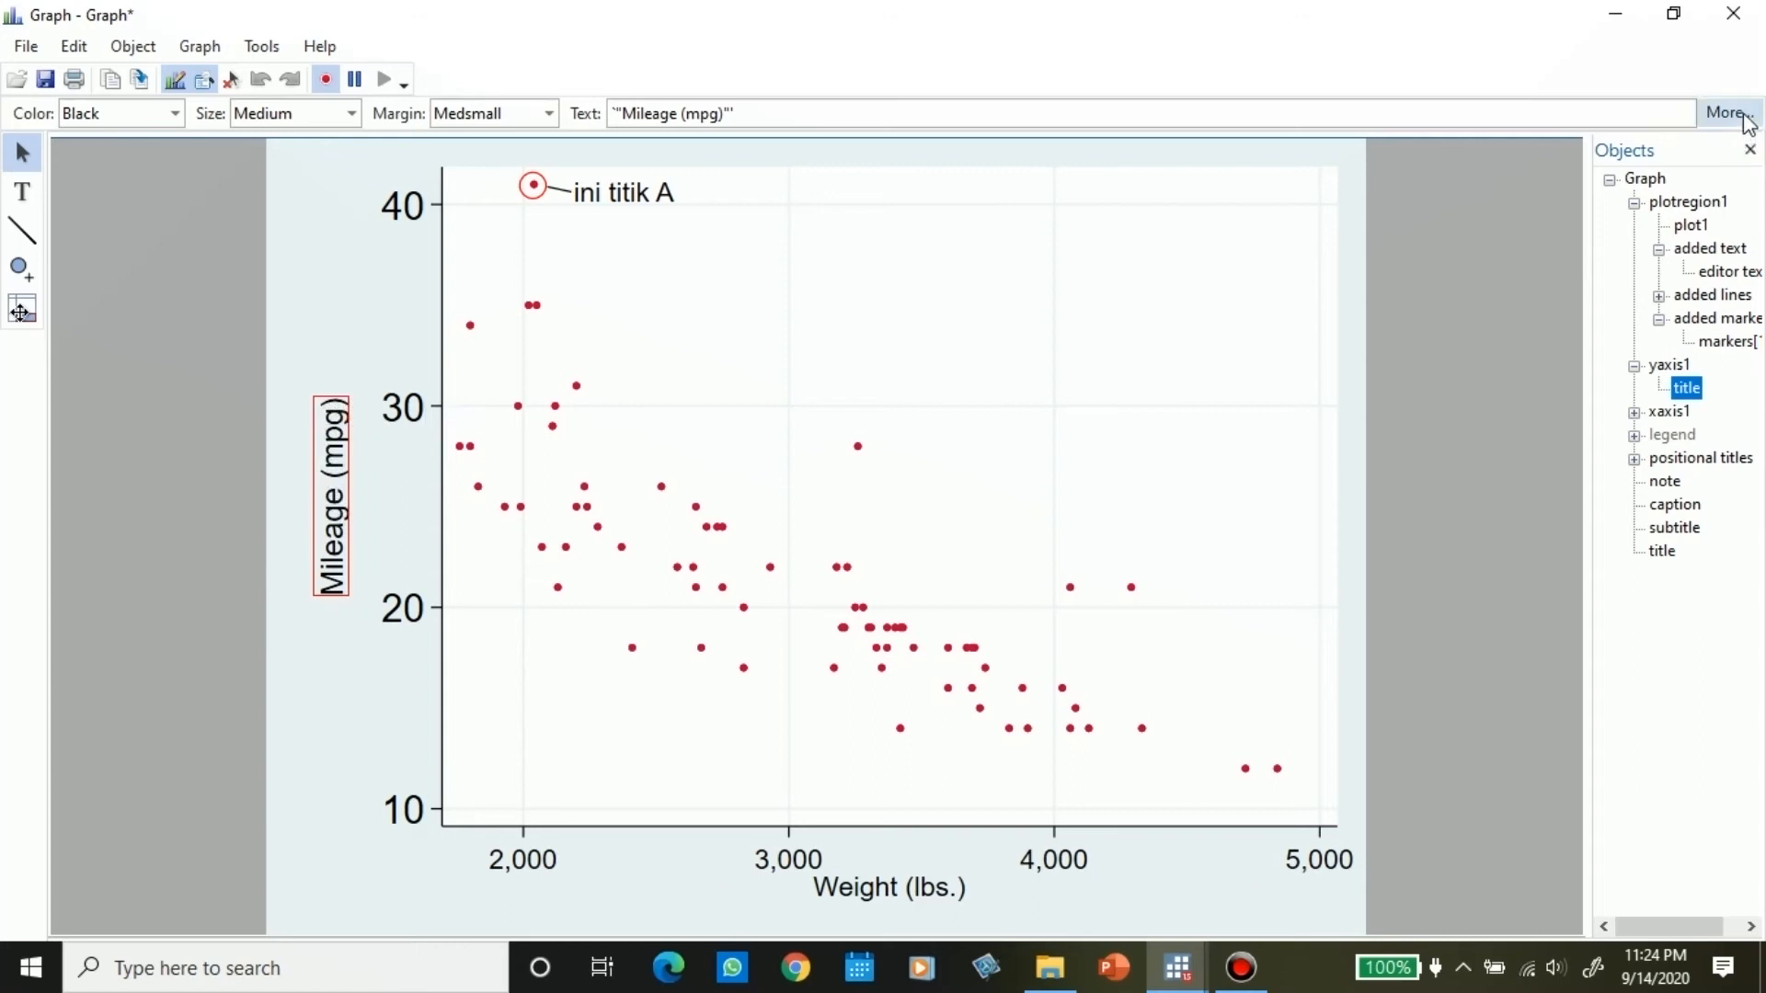
Step: Open the y-axis title's textbox properties and examine the text color, box and advanced options, toggling the box around text on and off
double_click(324, 494)
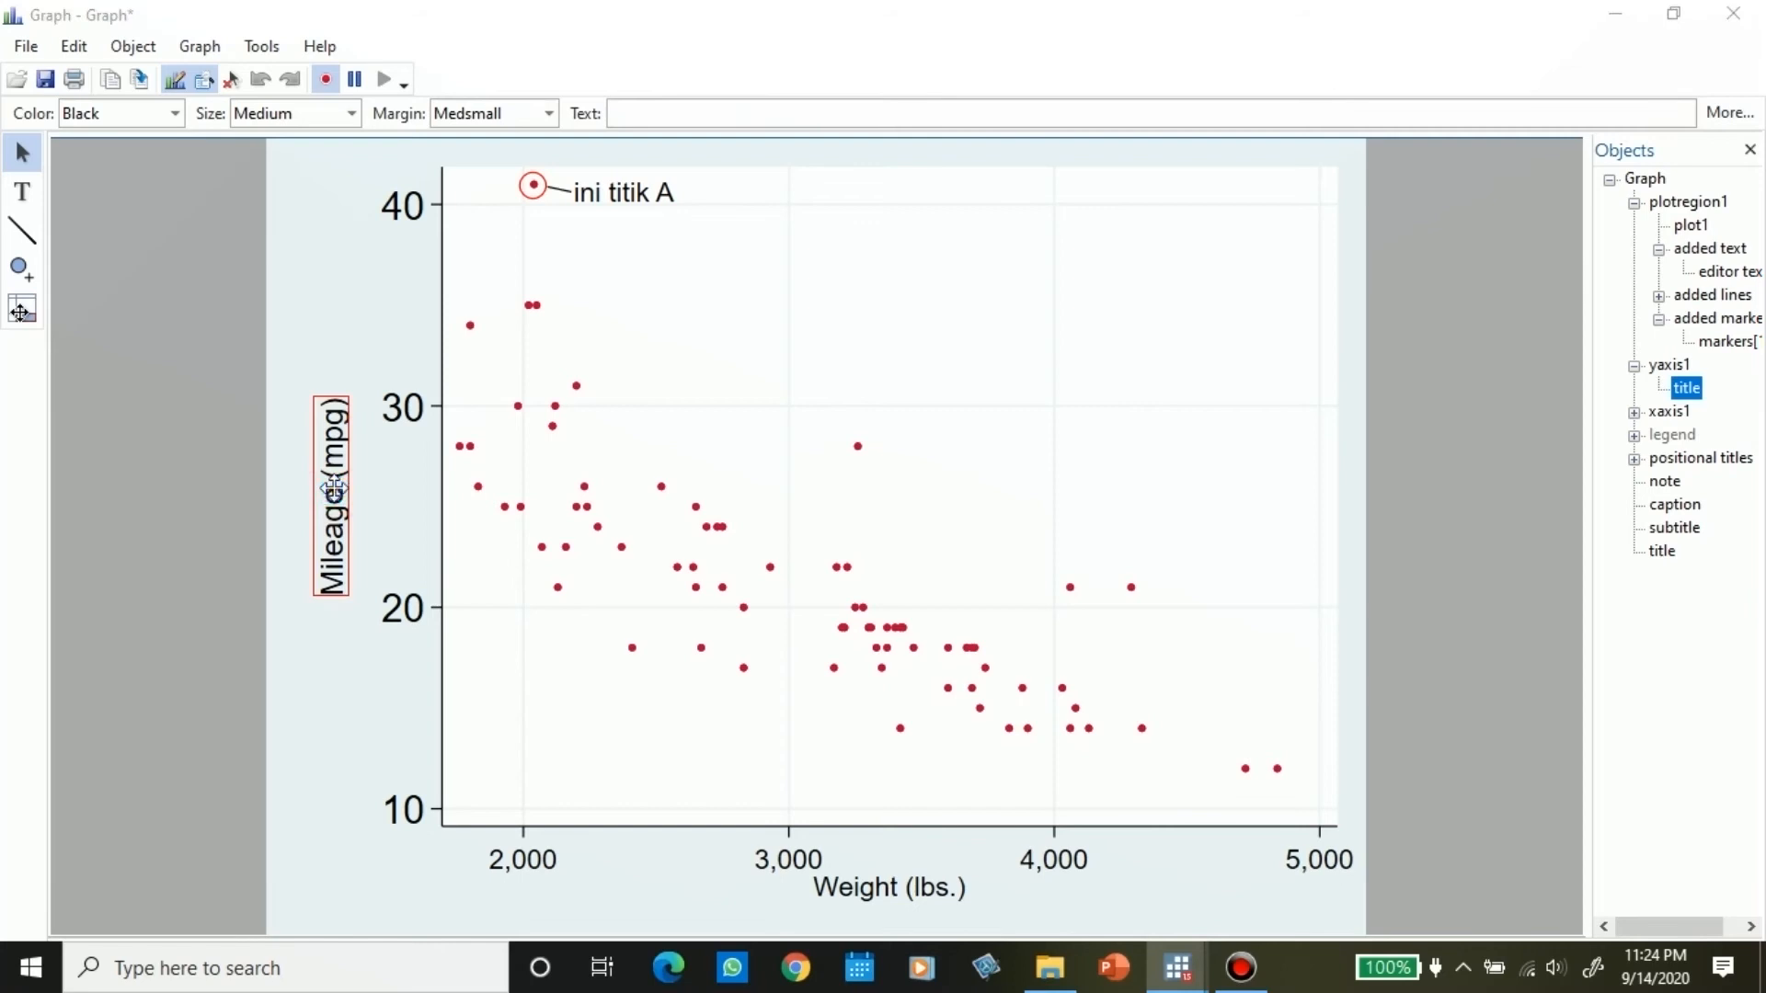
mouse_move(887, 350)
left_mouse_down()
mouse_move(847, 307)
mouse_move(868, 327)
left_mouse_up()
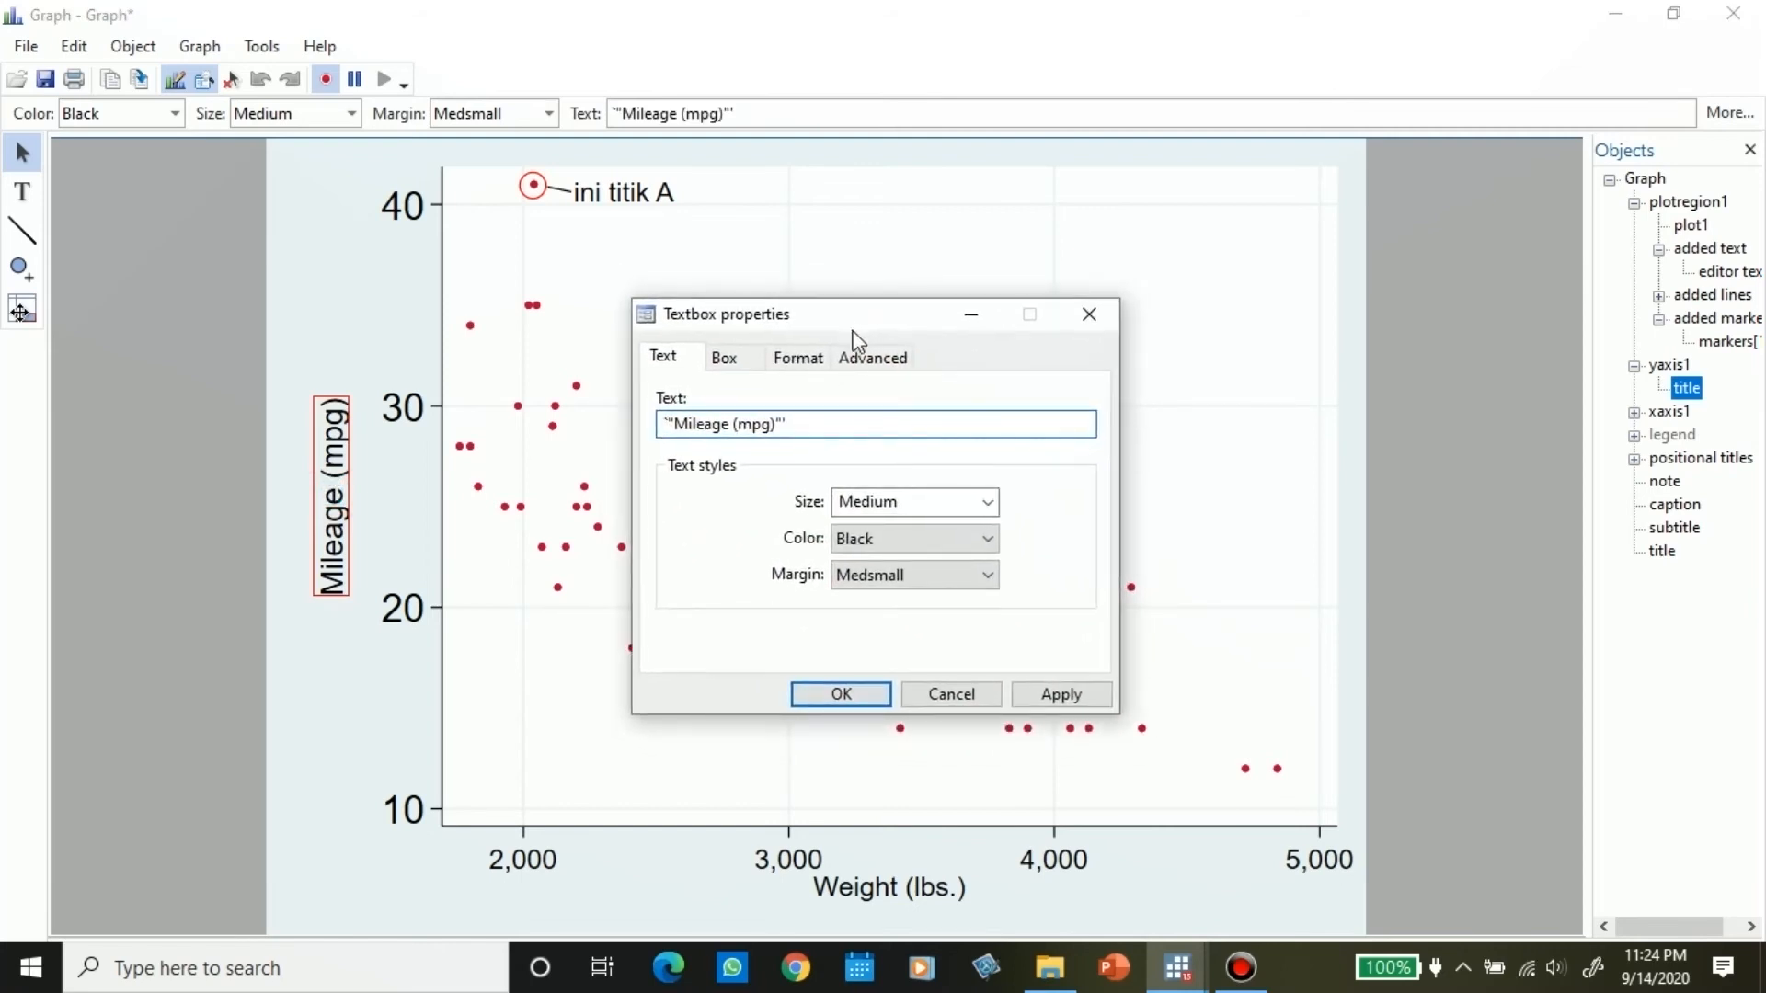
left_click(683, 359)
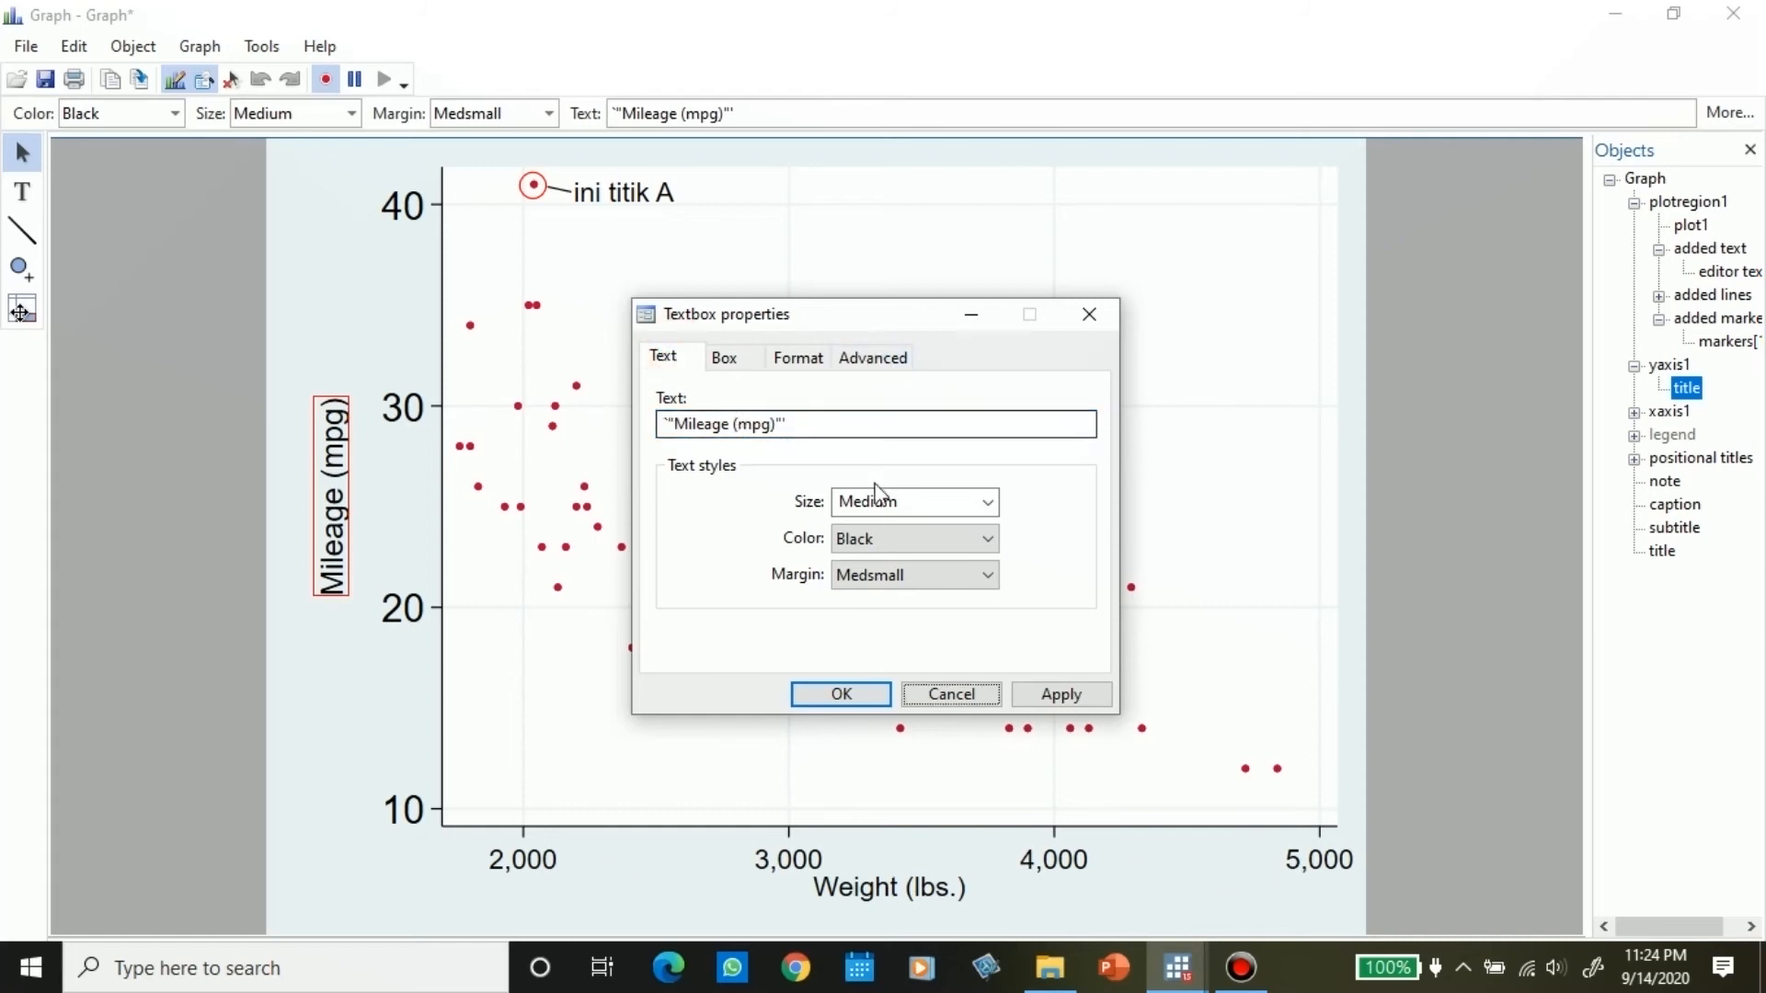
left_click(927, 541)
left_click(1061, 518)
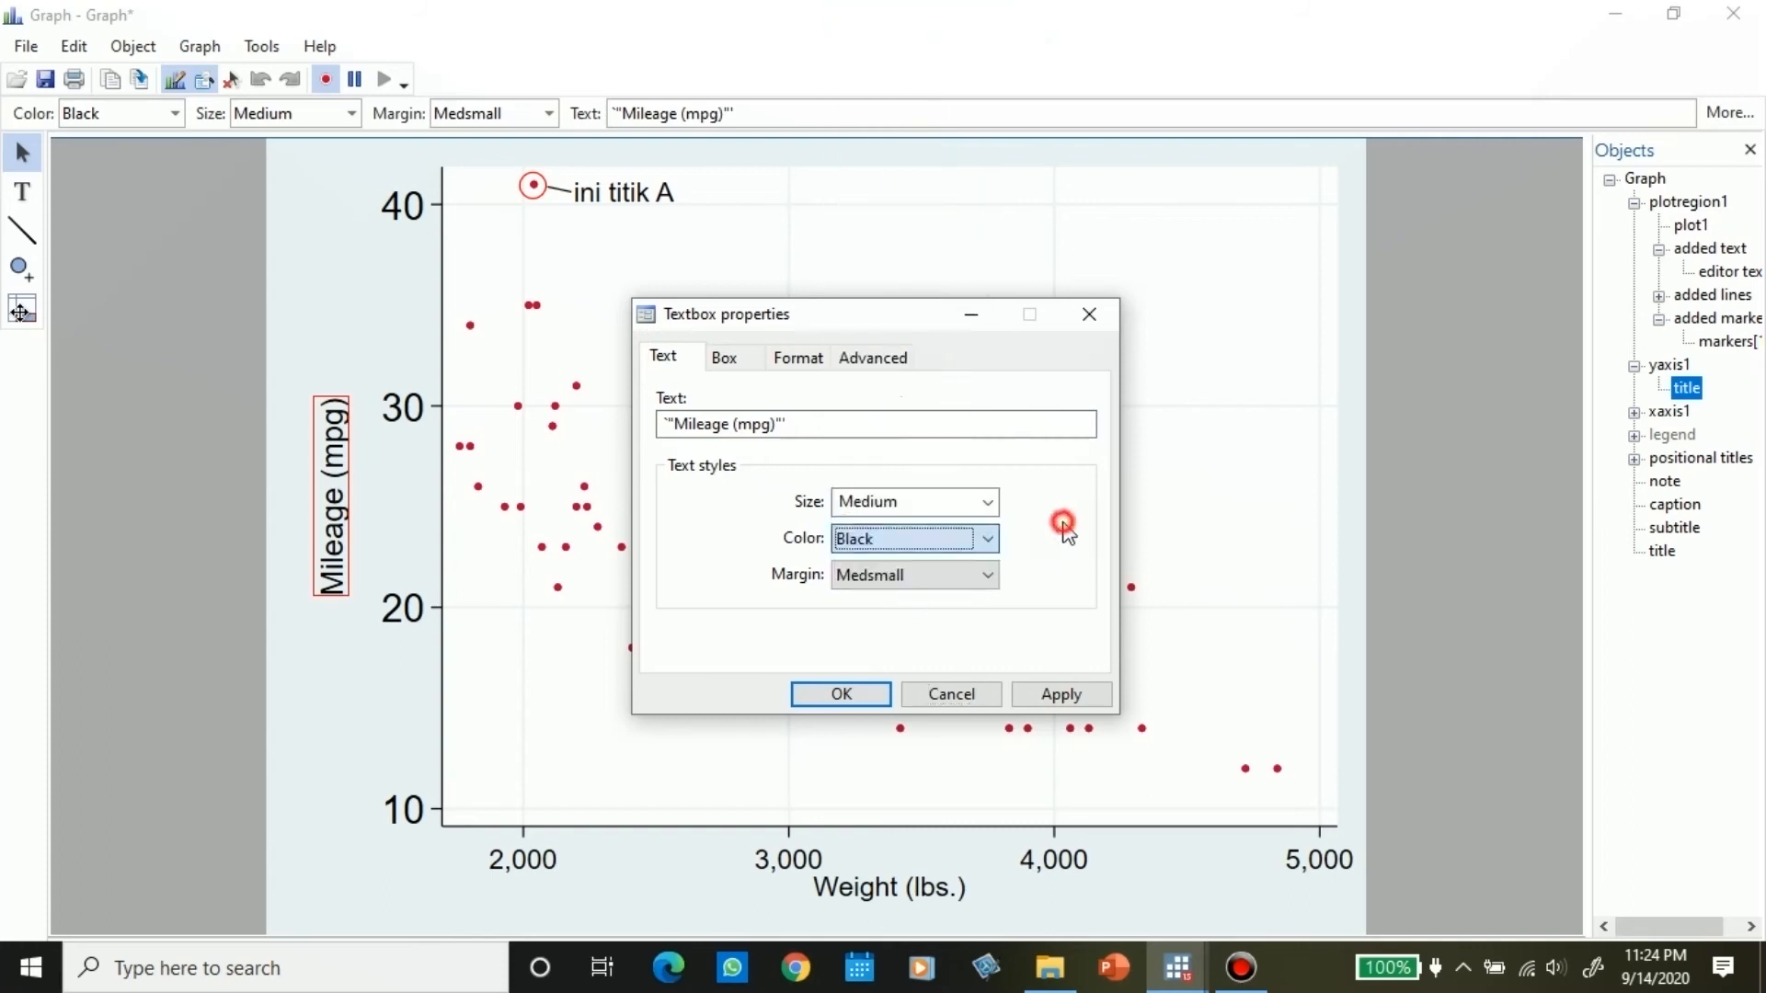
left_click(739, 359)
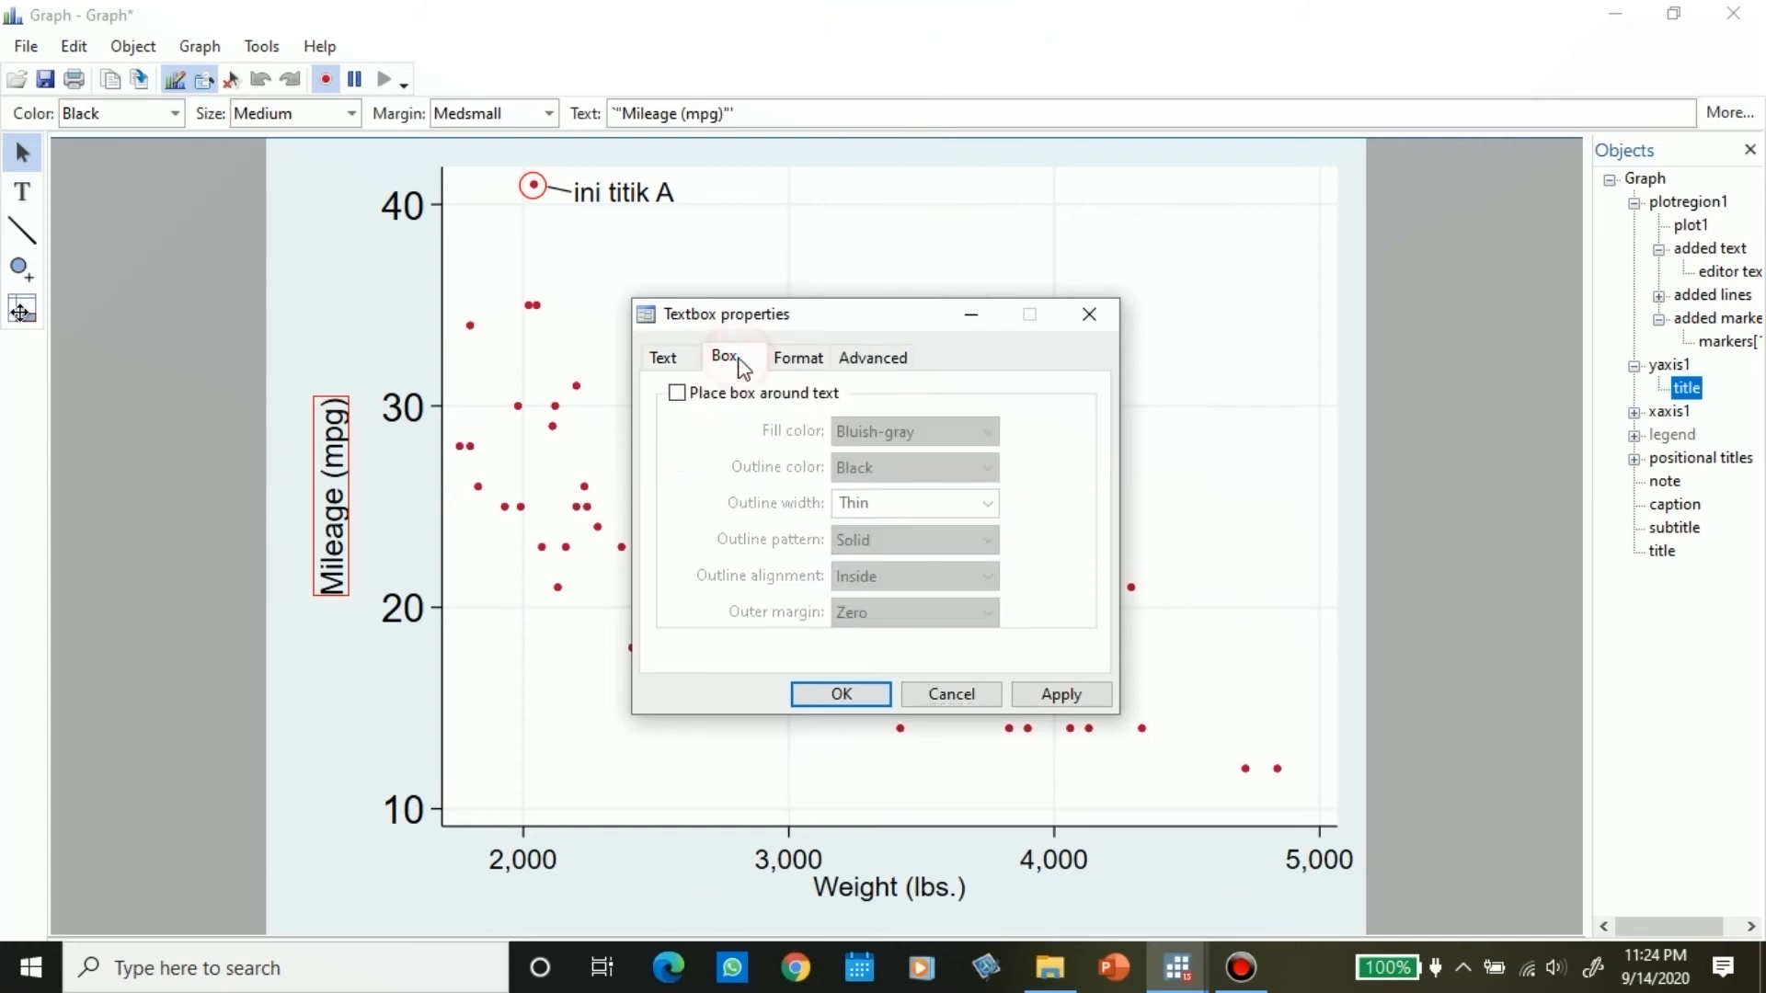
left_click(685, 401)
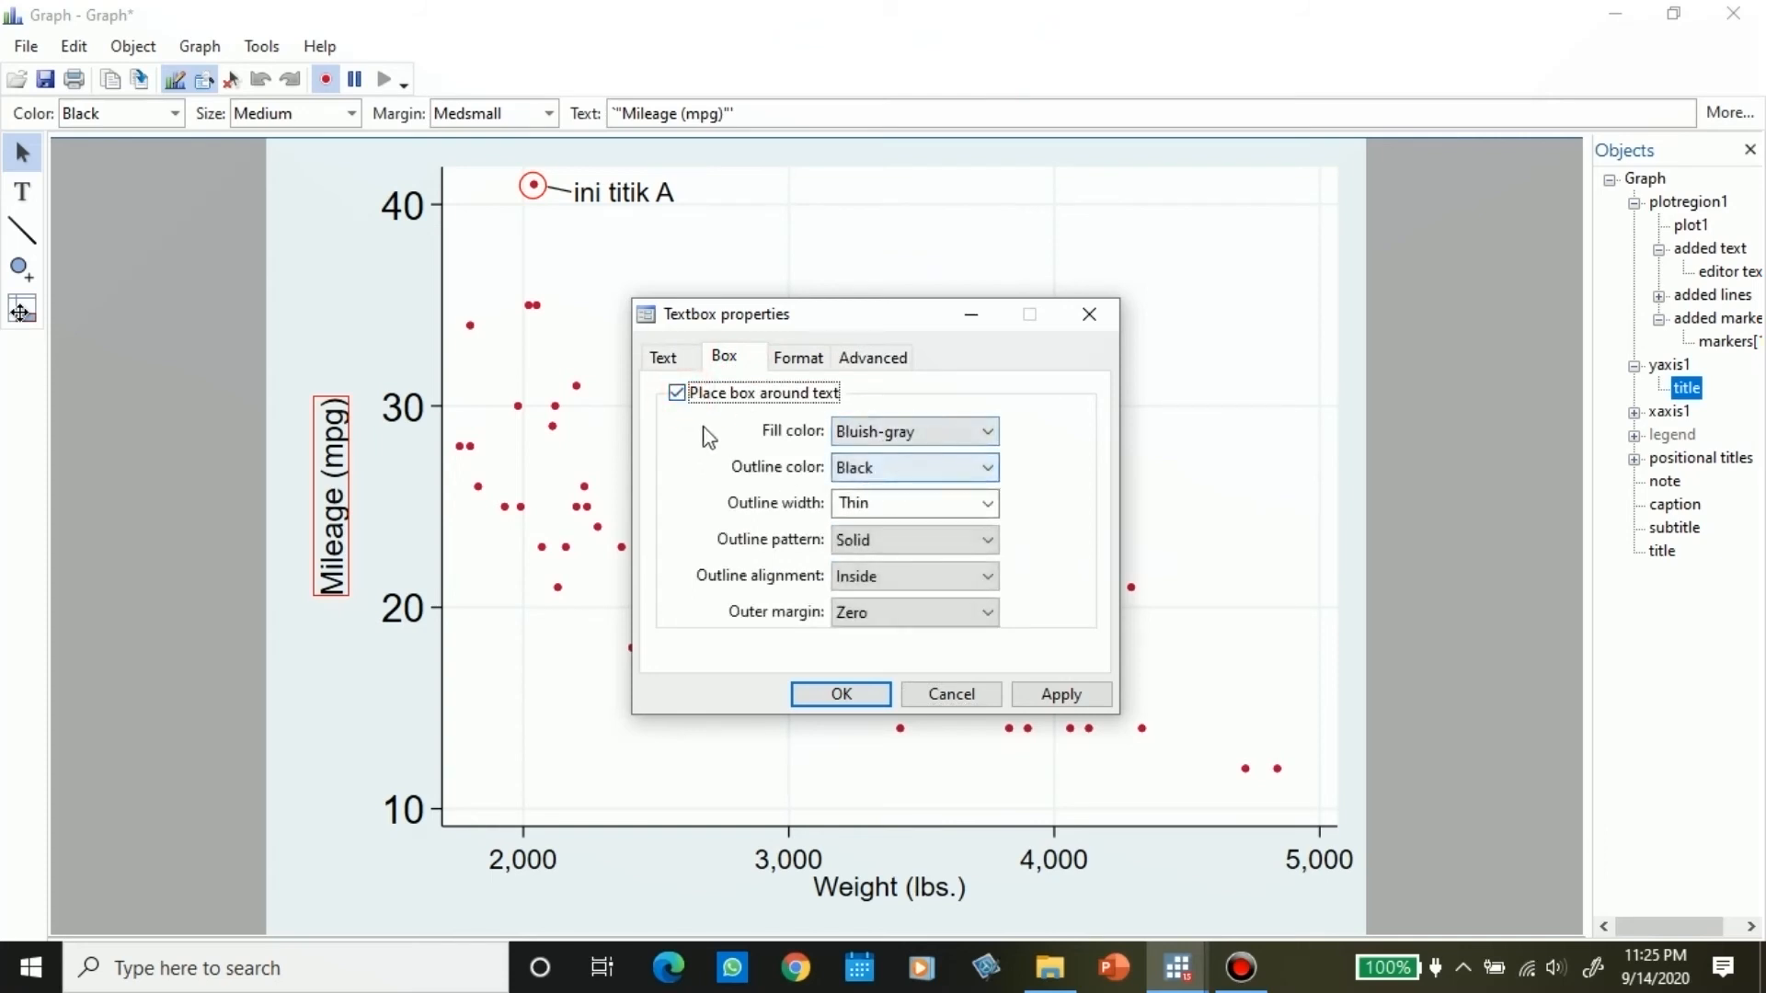
left_click(749, 393)
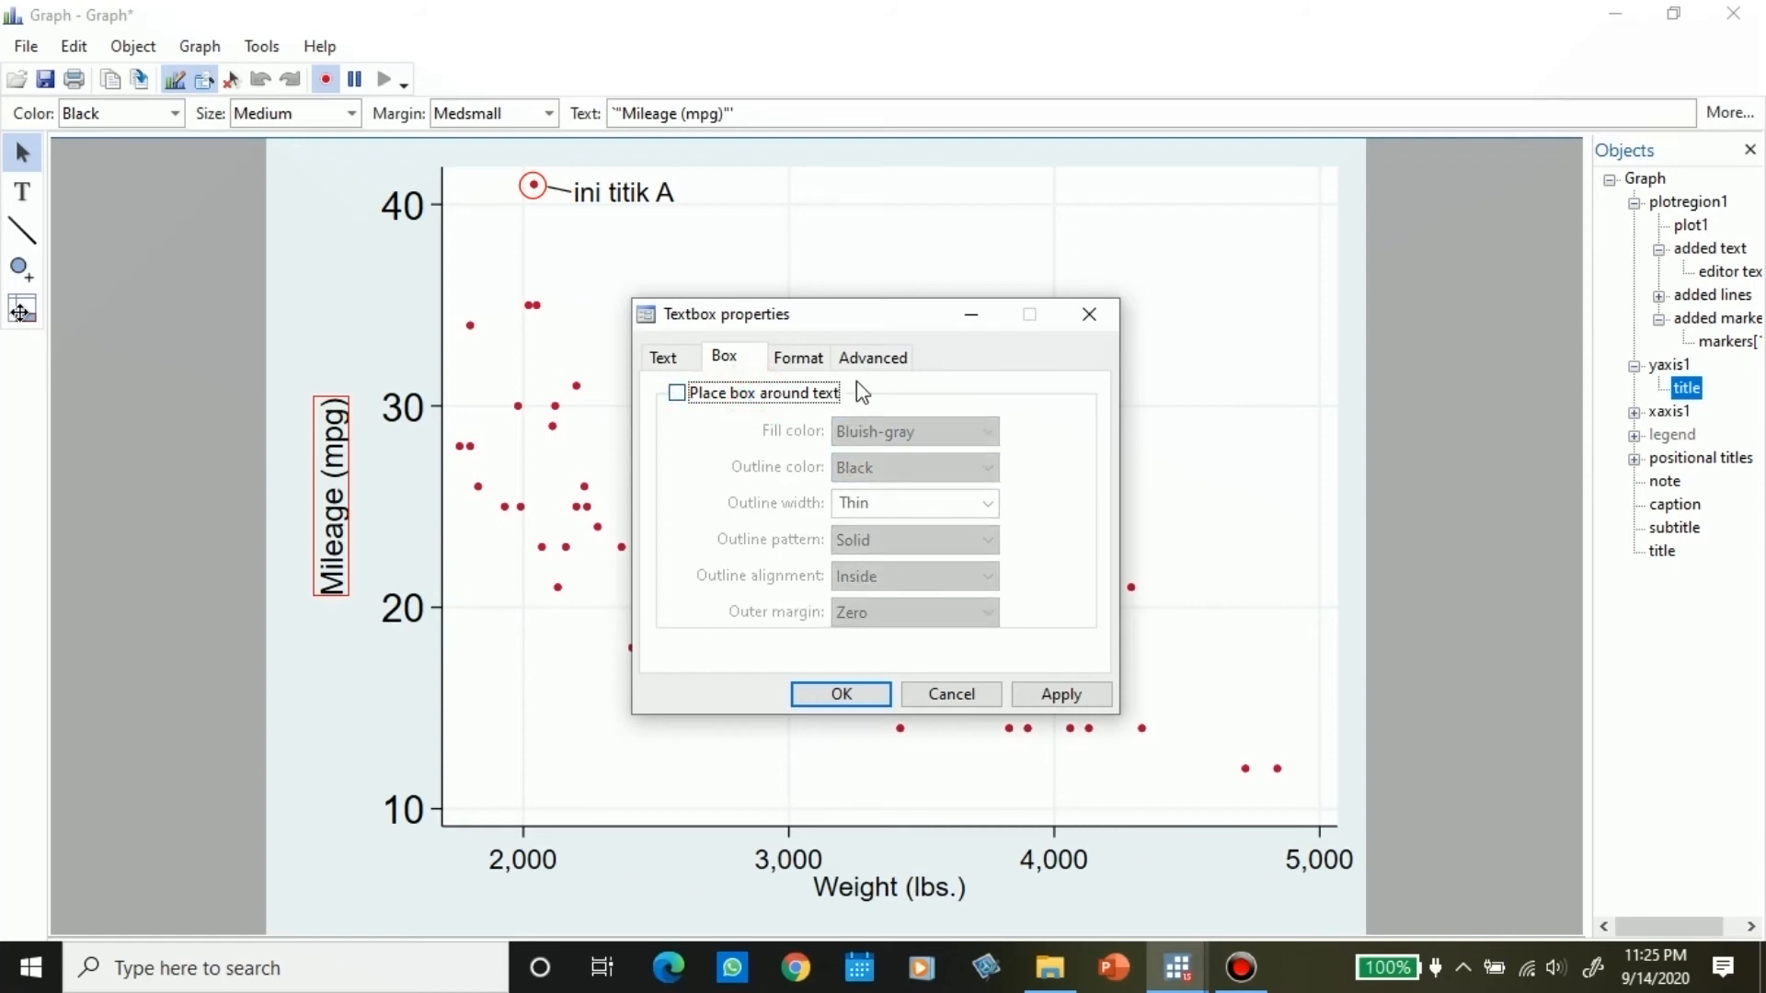
left_click(872, 359)
Step: Set the y-axis title's orientation to Horizontal in its format properties and apply it
left_click(796, 357)
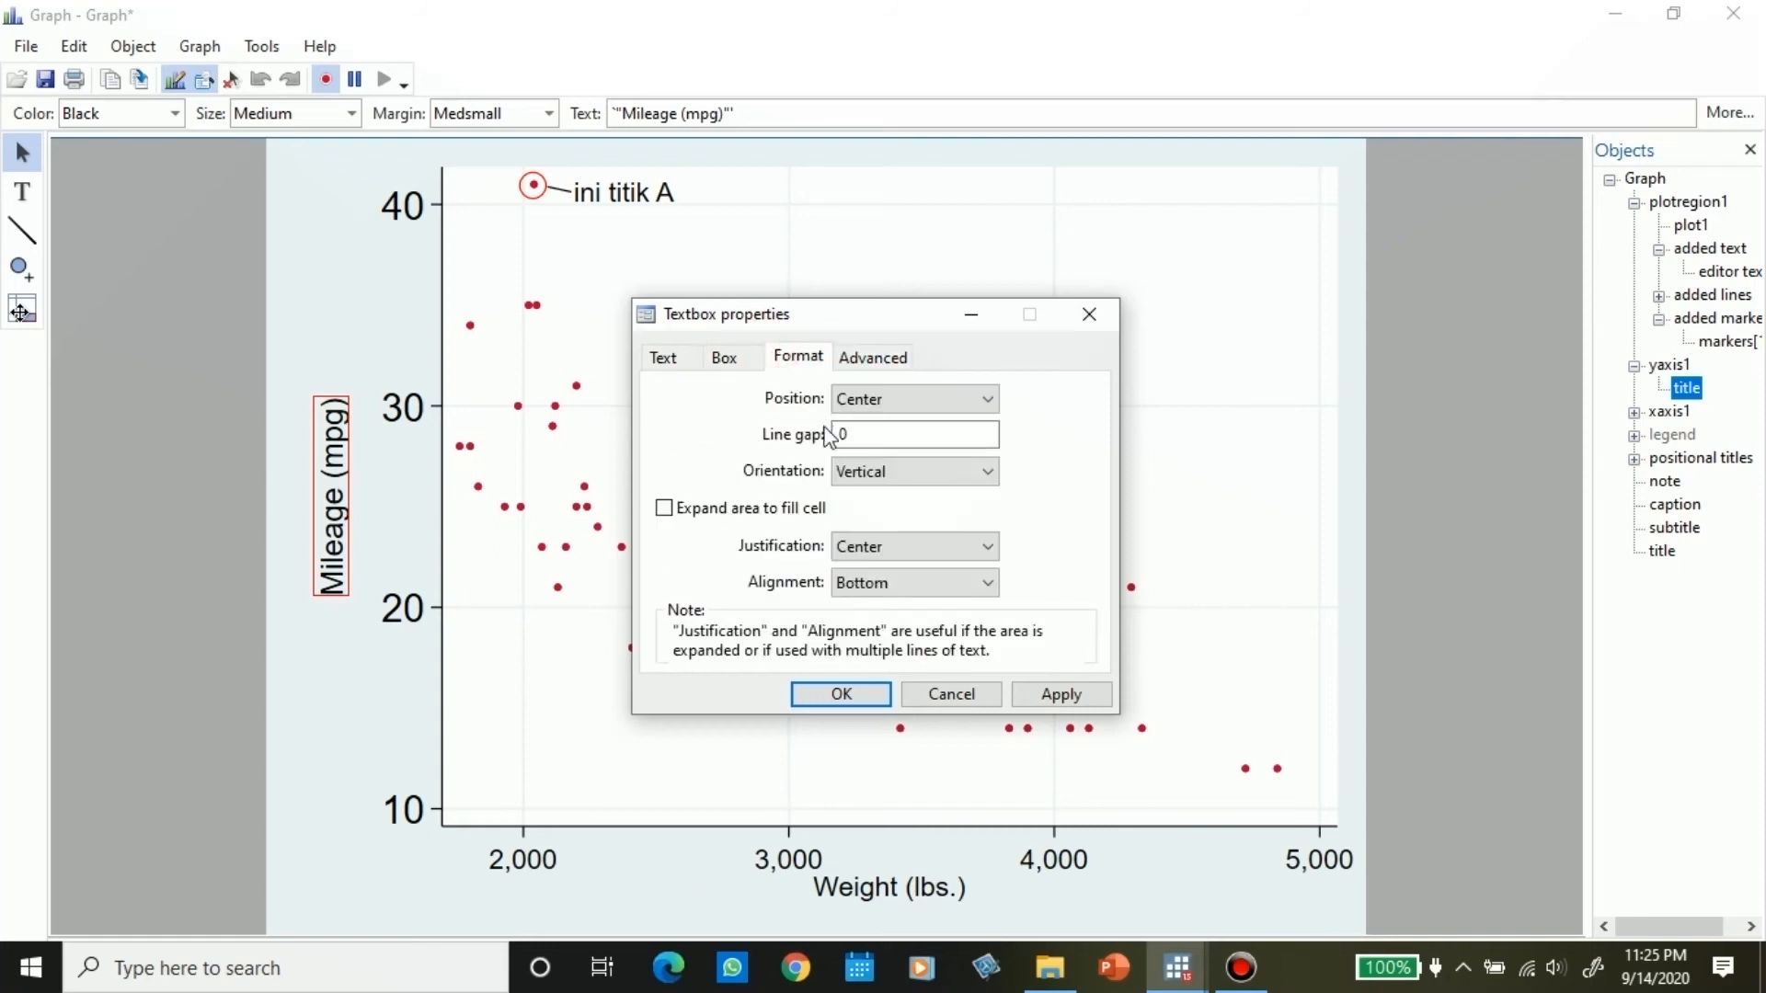
left_click(920, 471)
left_click(922, 504)
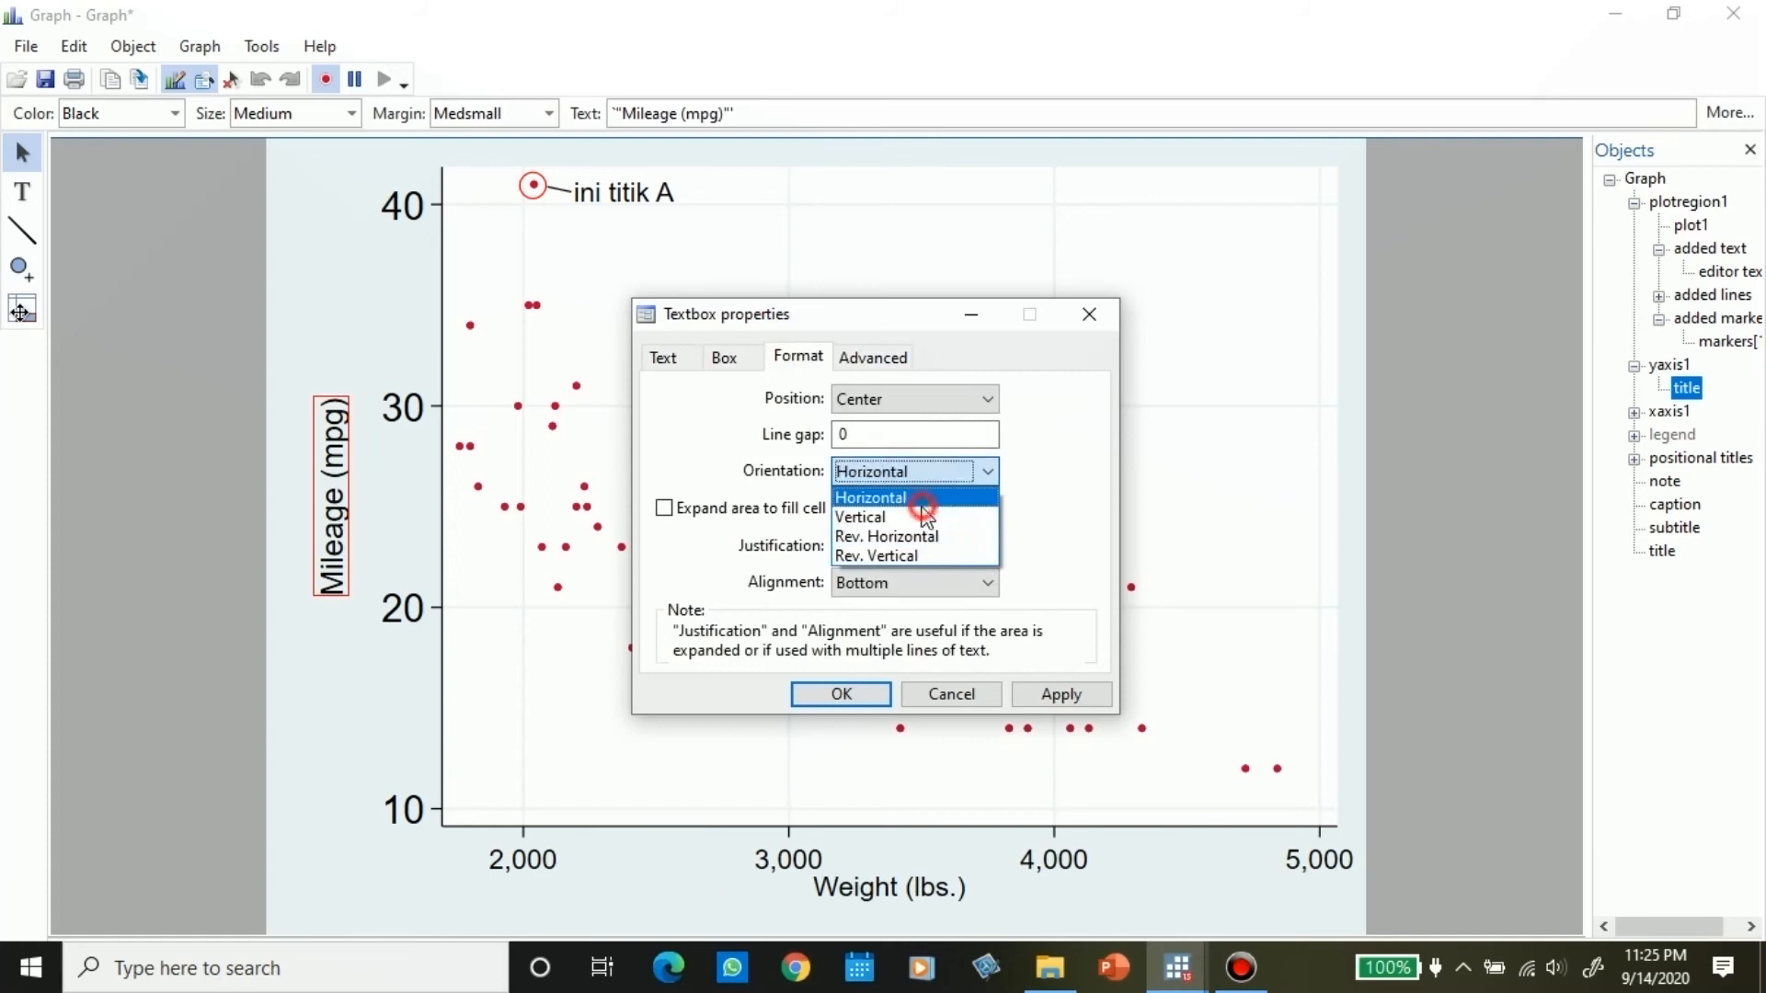
left_click(1065, 696)
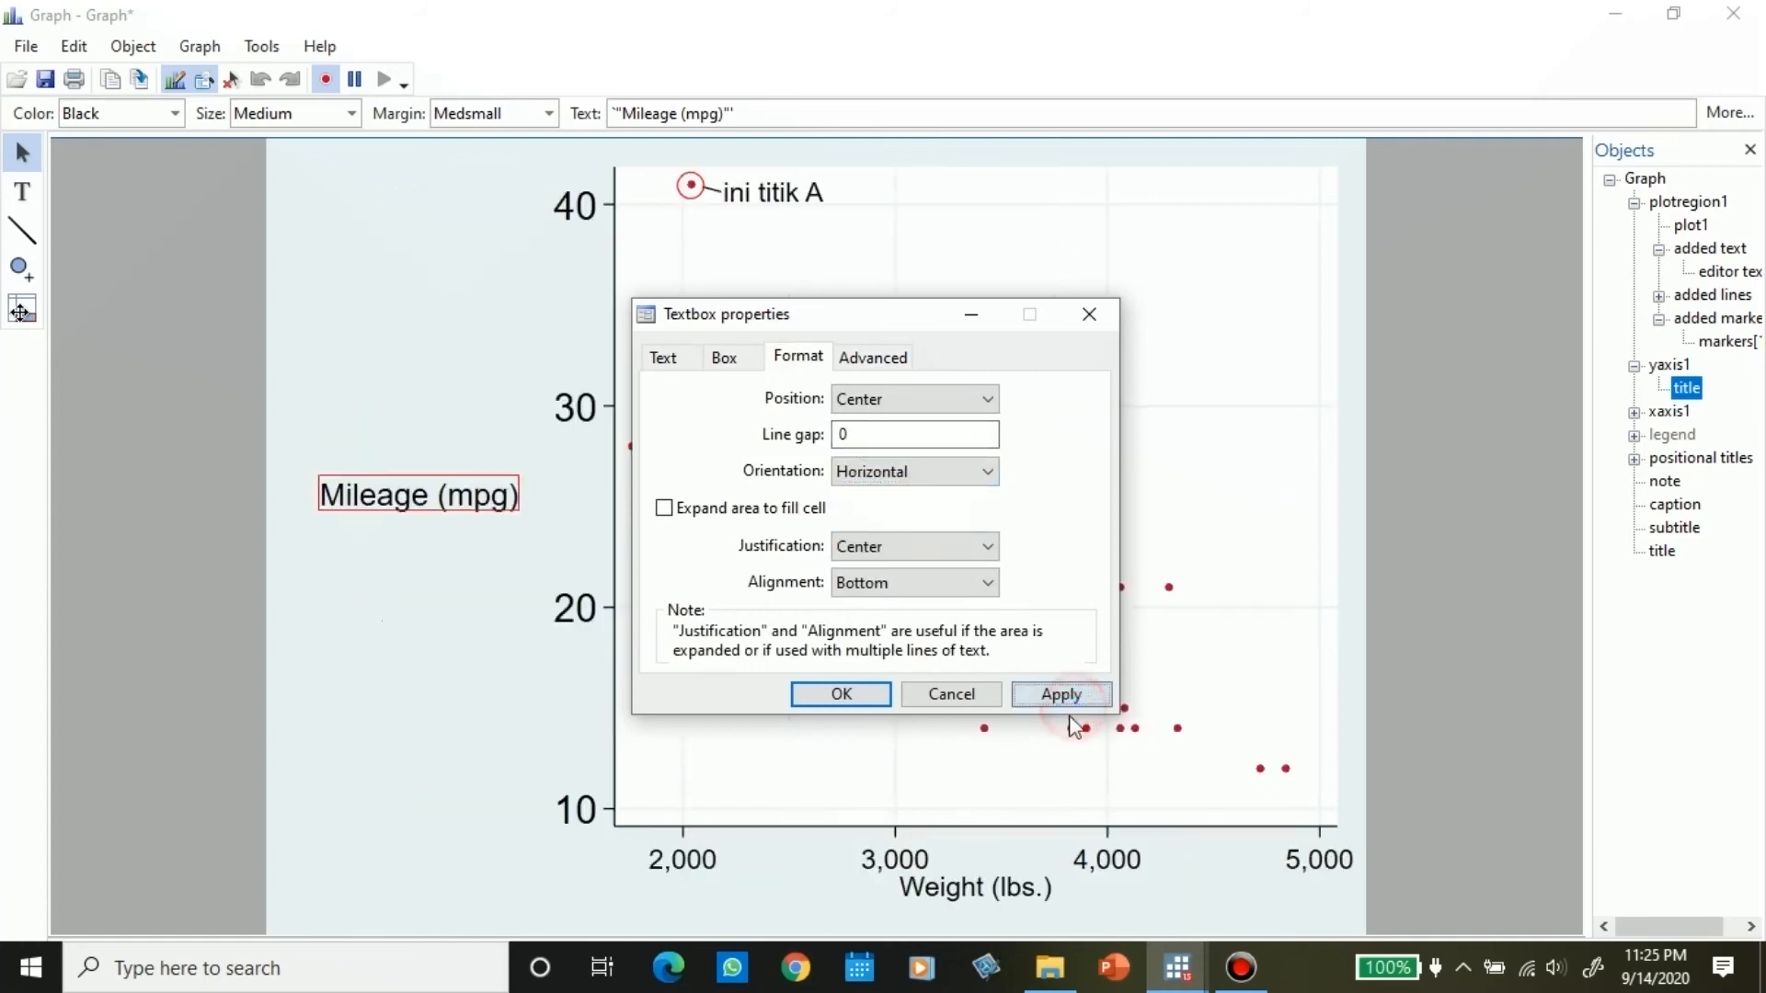
left_click(840, 693)
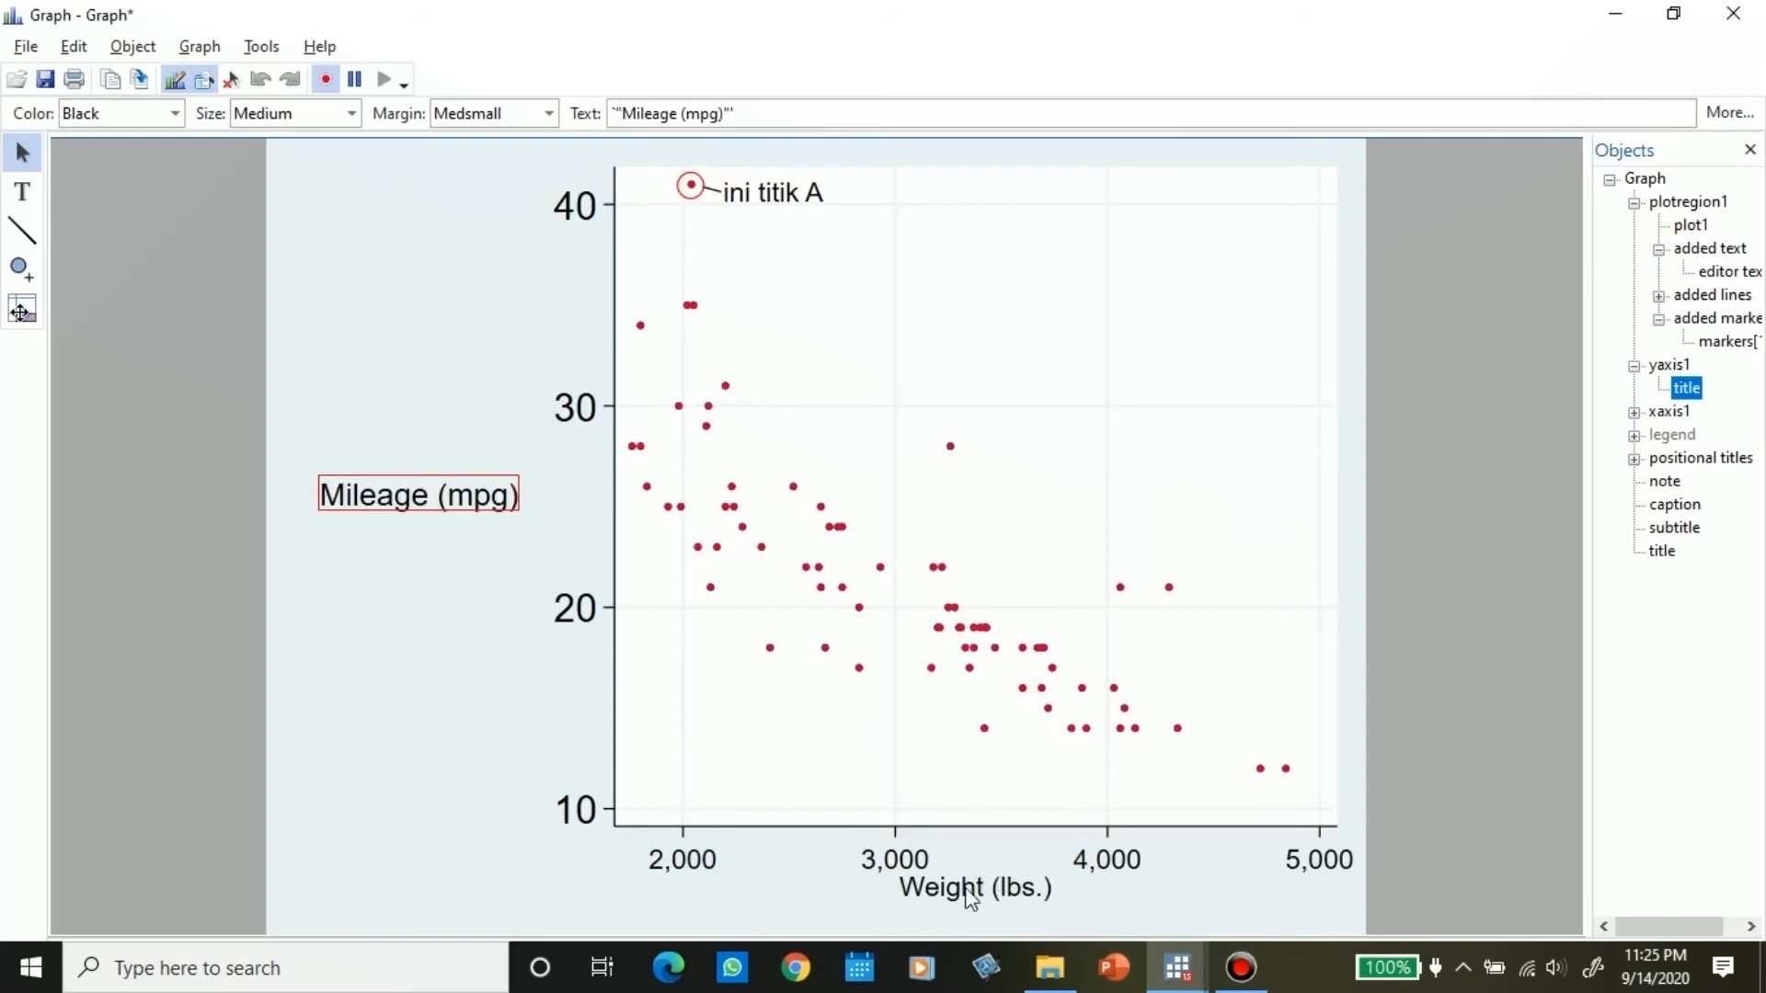
Step: Give the graph the main title "Ini Judul", widening the object list to reach the title object
left_click(1005, 891)
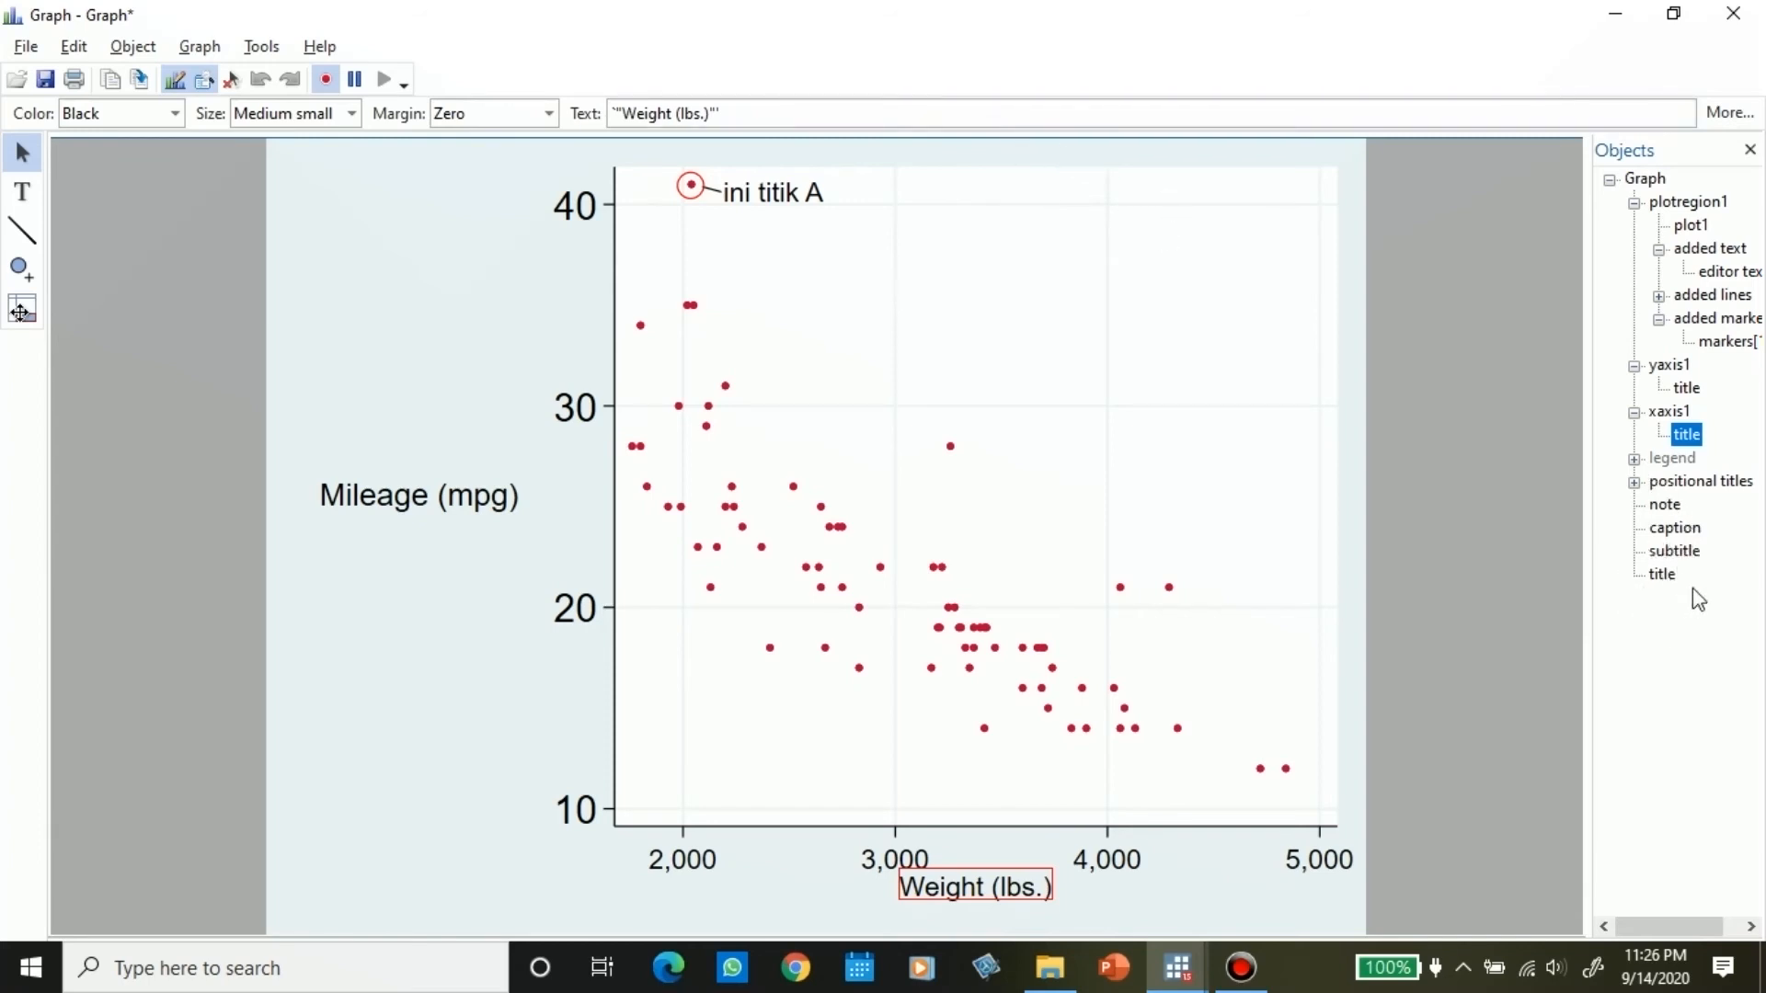
left_click_drag(1587, 586, 1513, 571)
left_click(1592, 578)
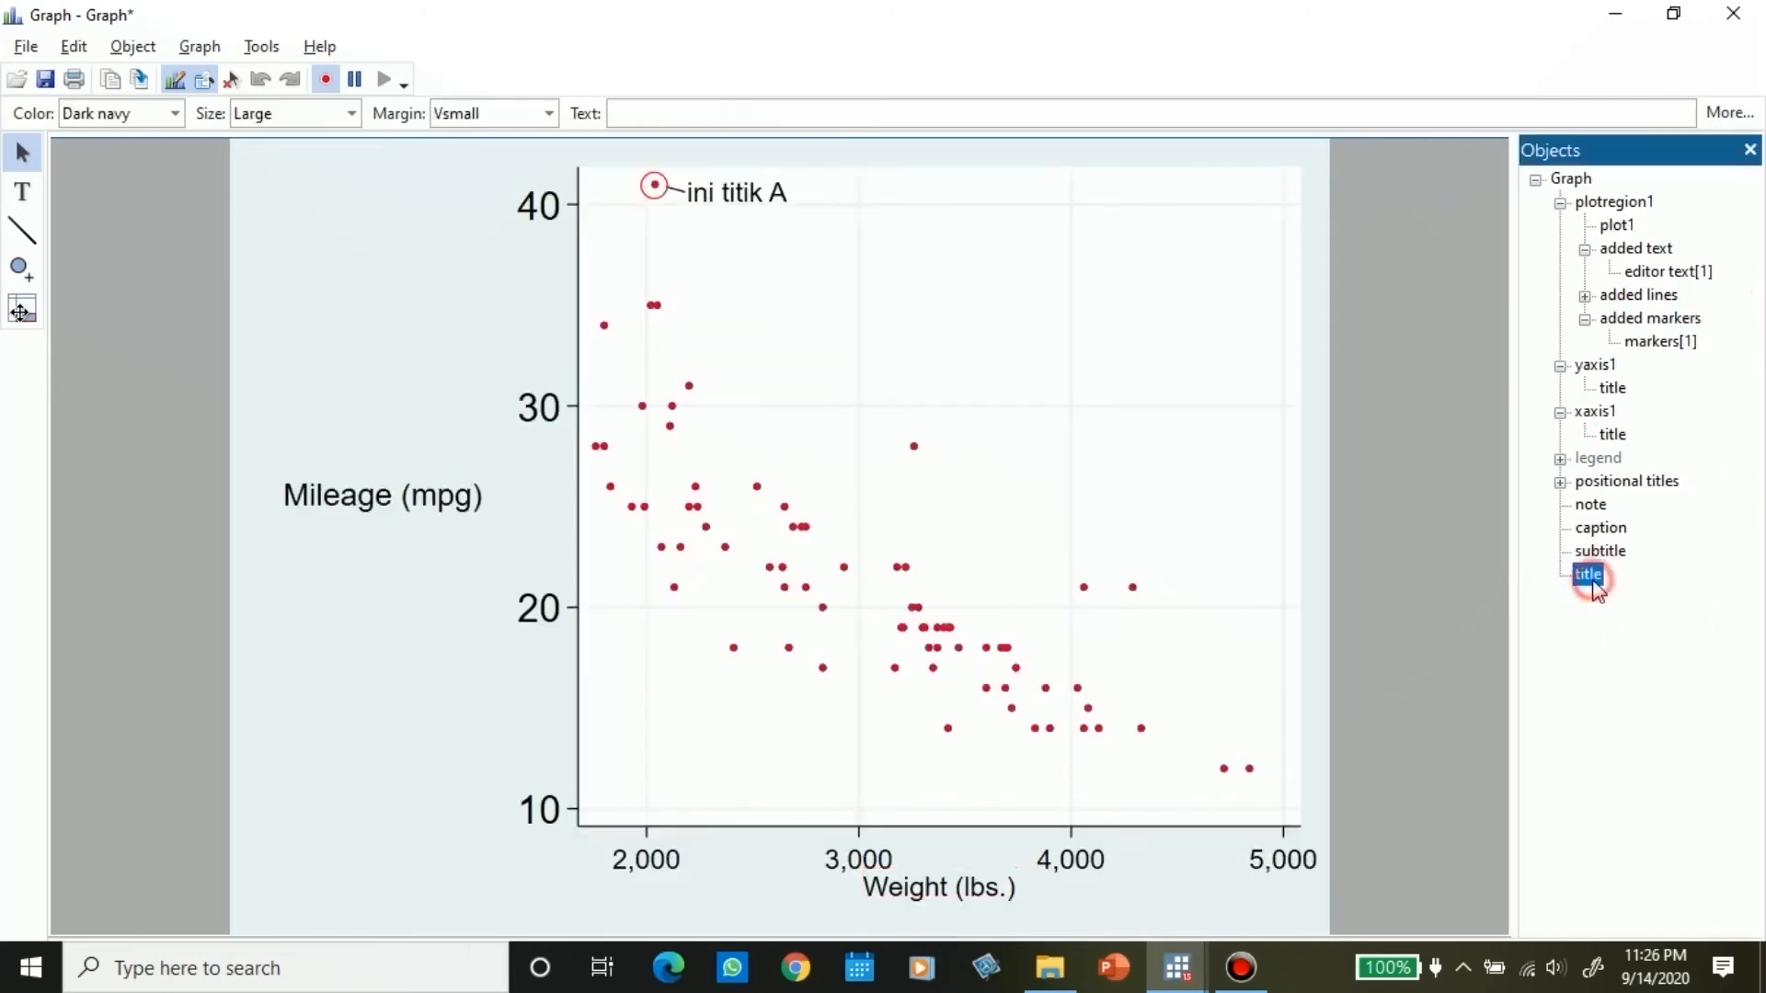
left_click(667, 112)
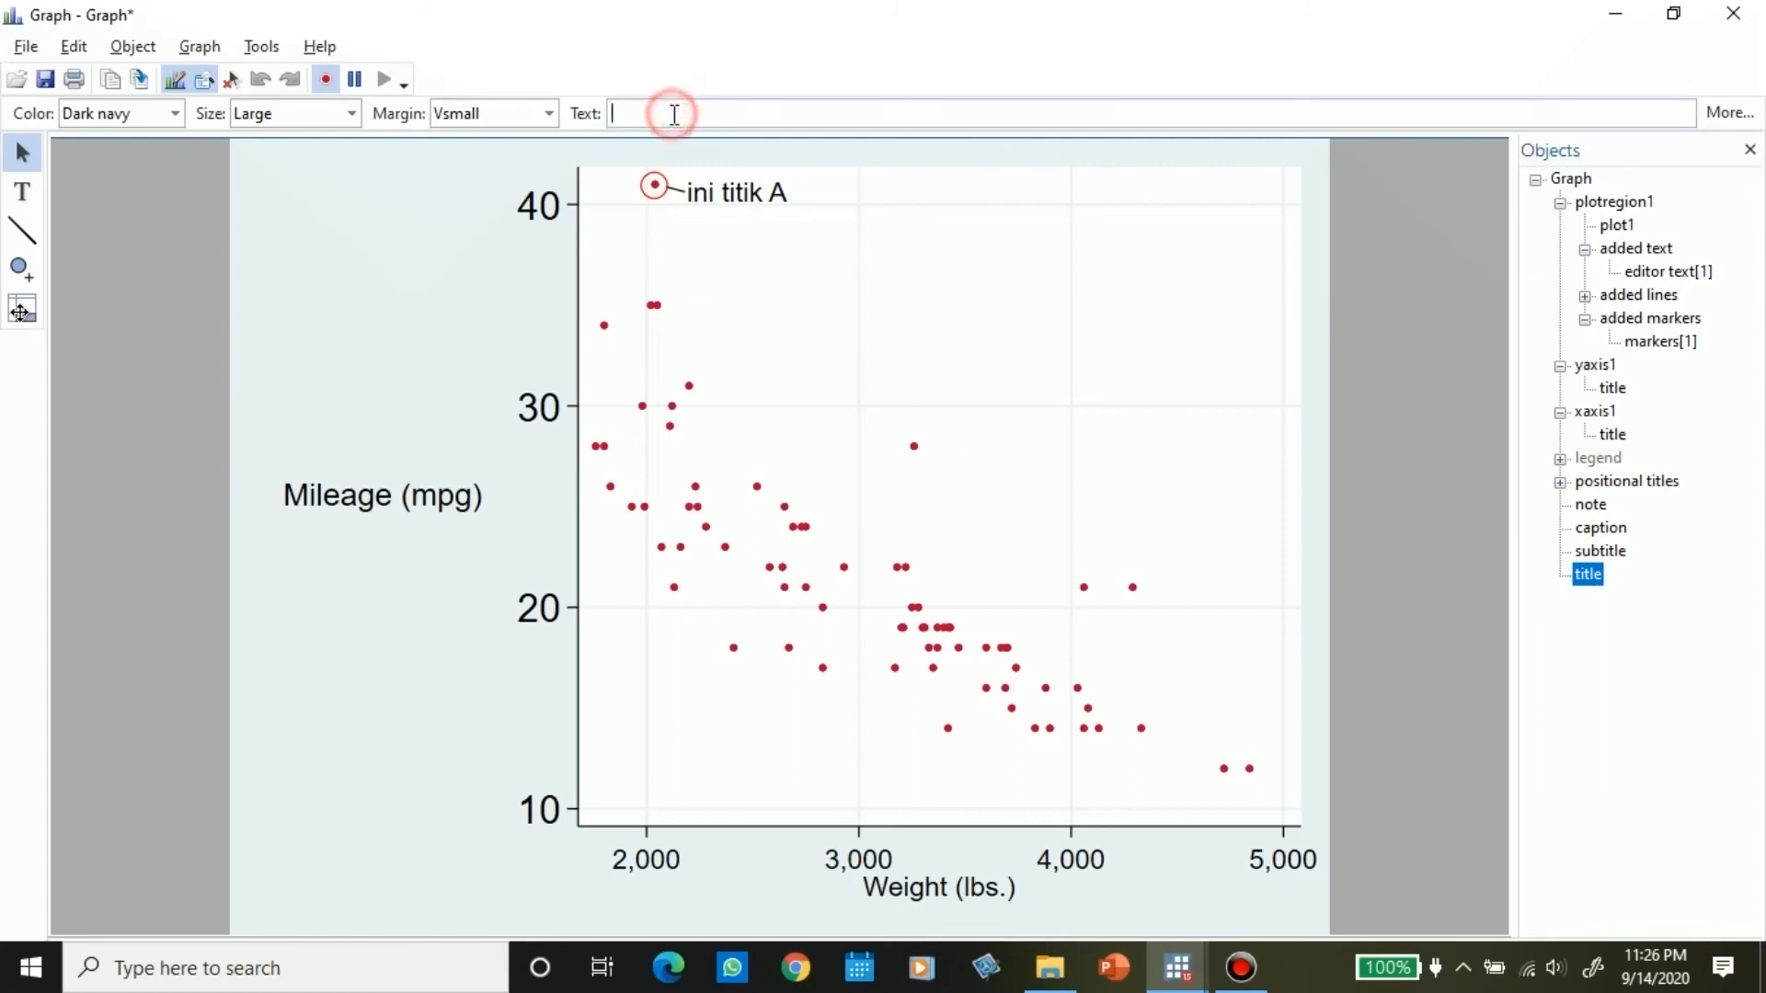
type("Ini Judul")
key("Return")
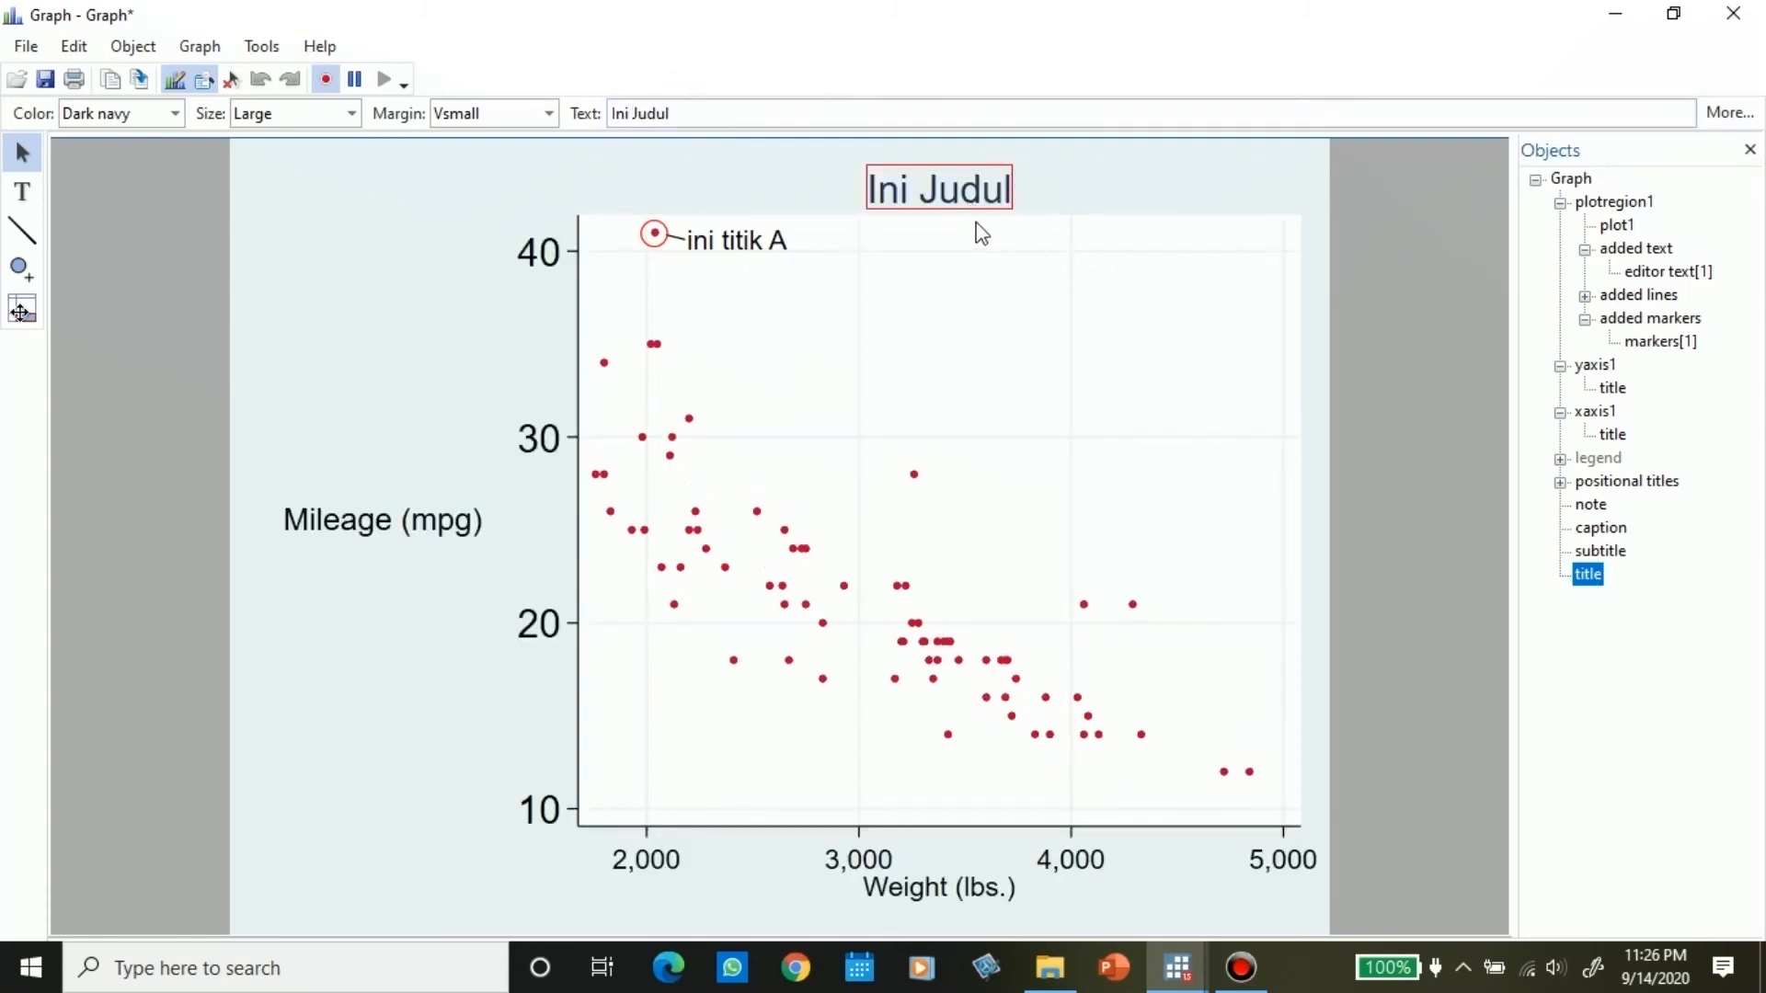
Step: Set the graph title's margin to Medsmall and its text size to Huge
left_click(475, 113)
left_click(434, 204)
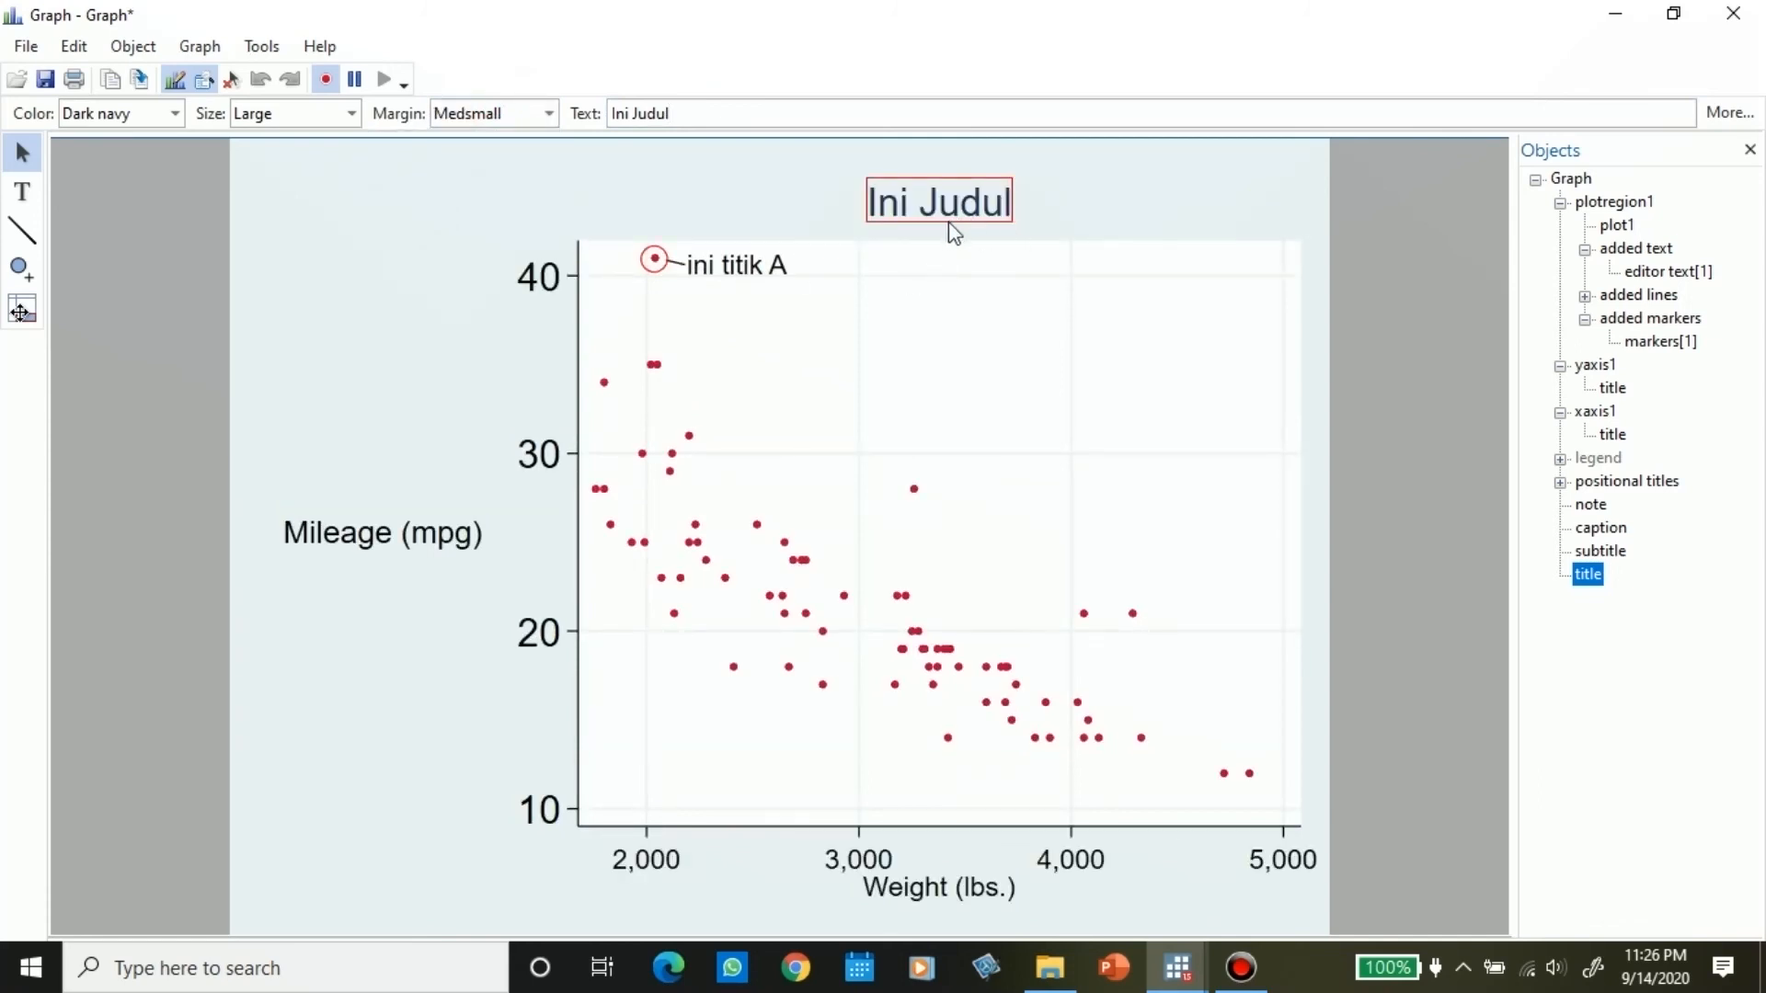
left_click(296, 119)
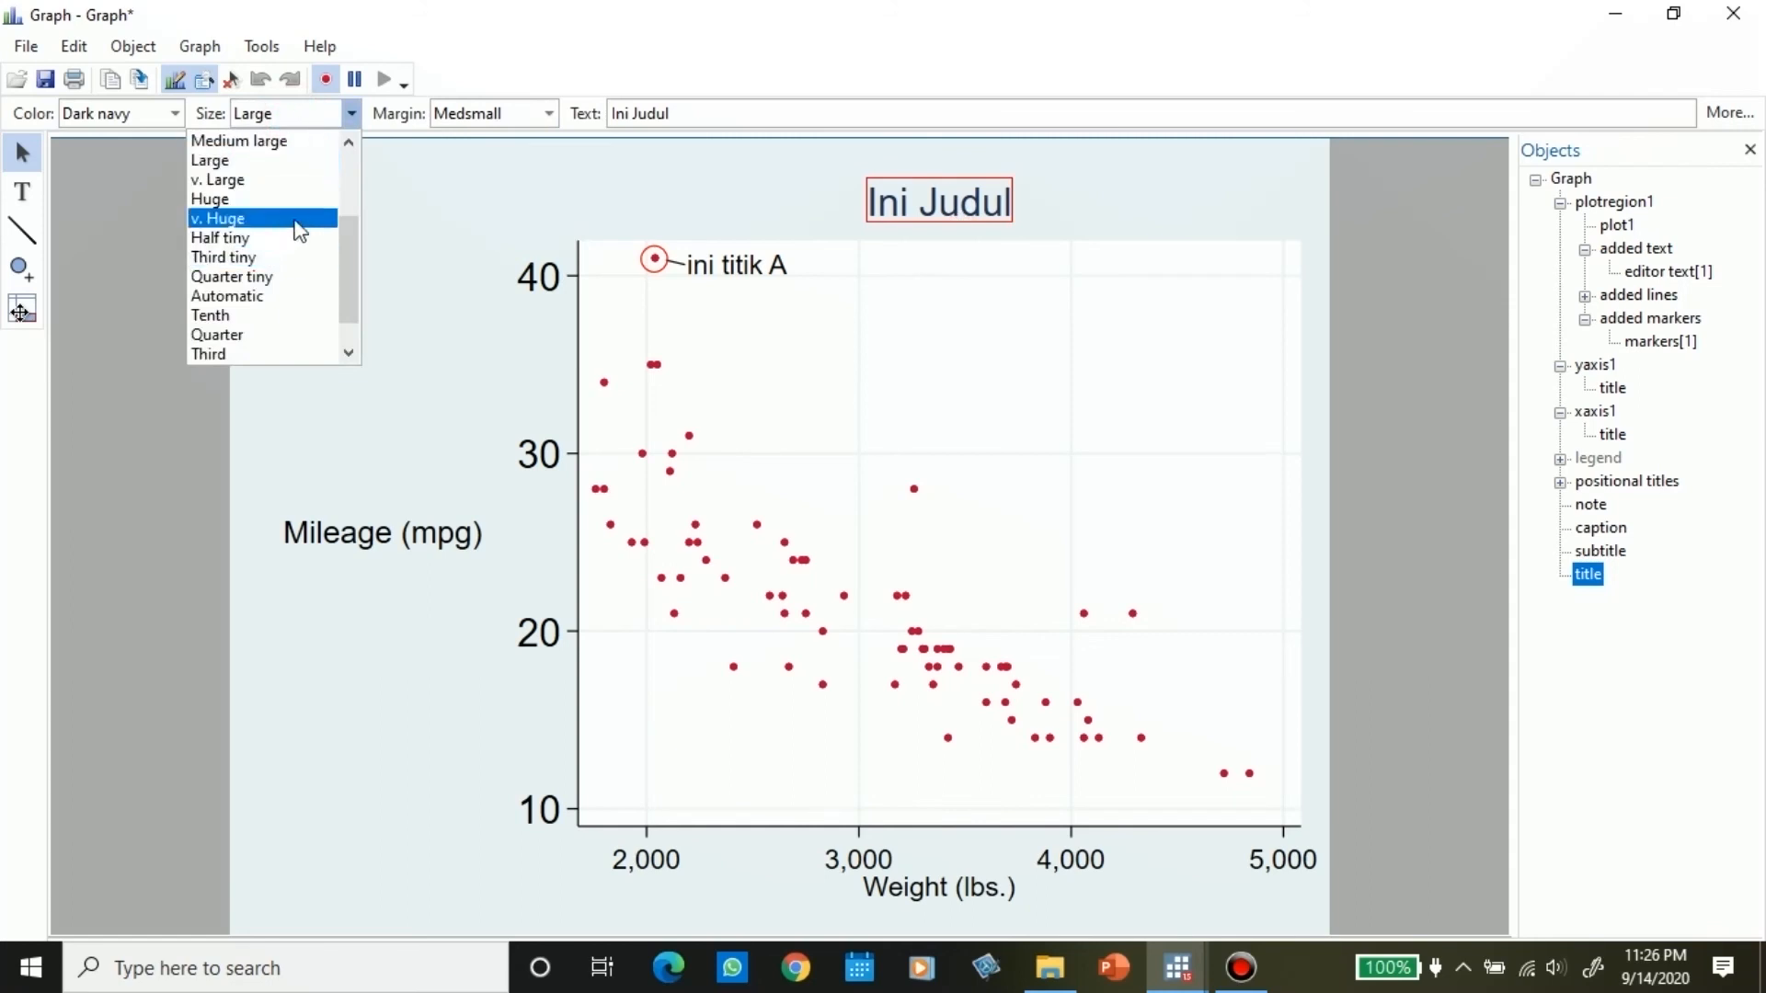
left_click(296, 199)
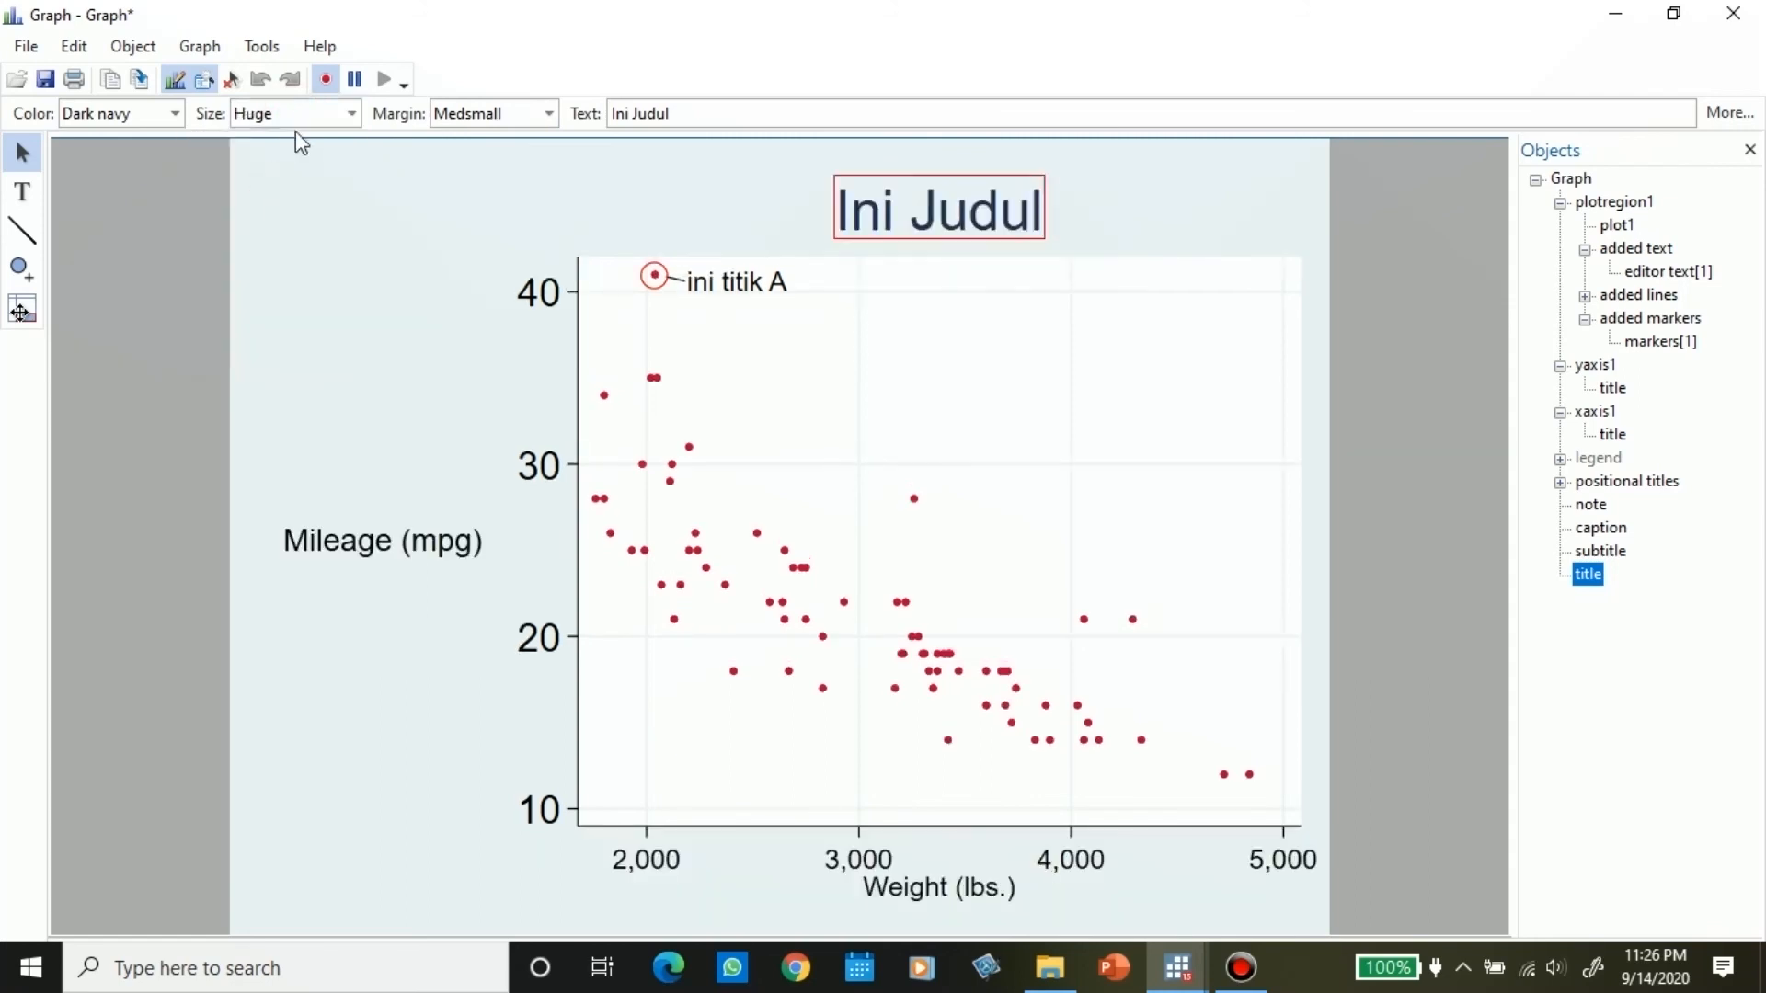
Step: Color the graph title Maroon and move it slightly up and to the left above the plot
left_click(174, 113)
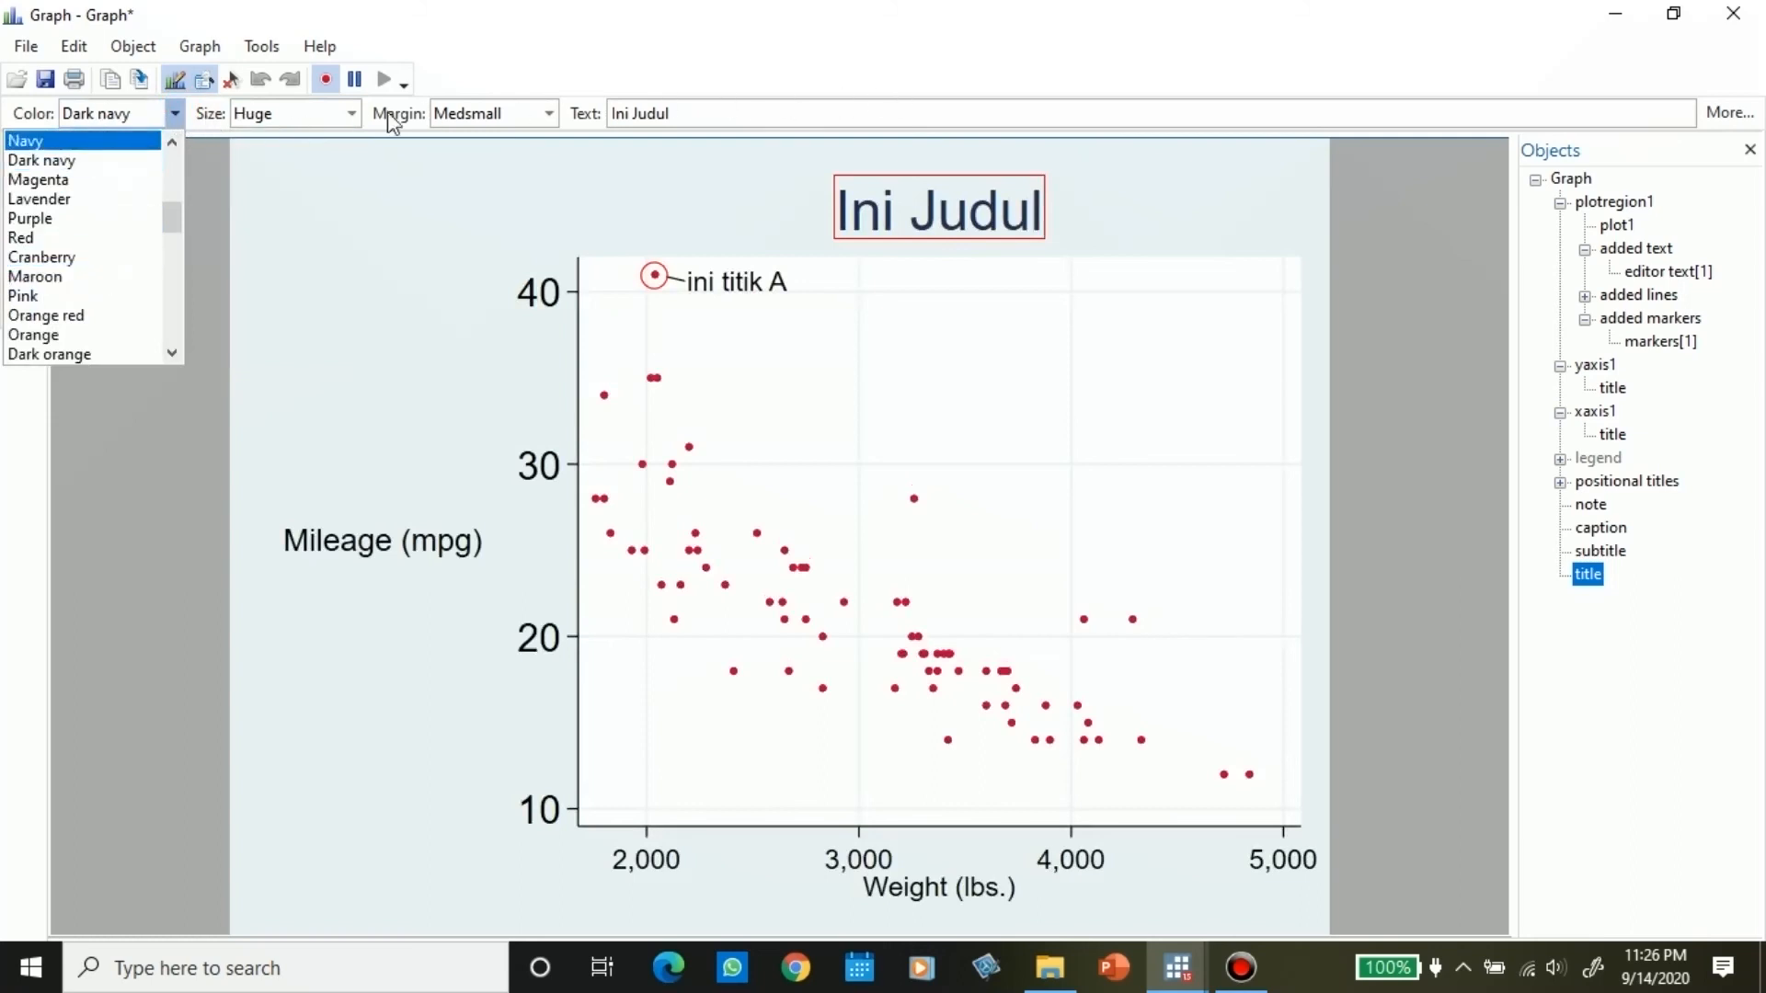
left_click(79, 277)
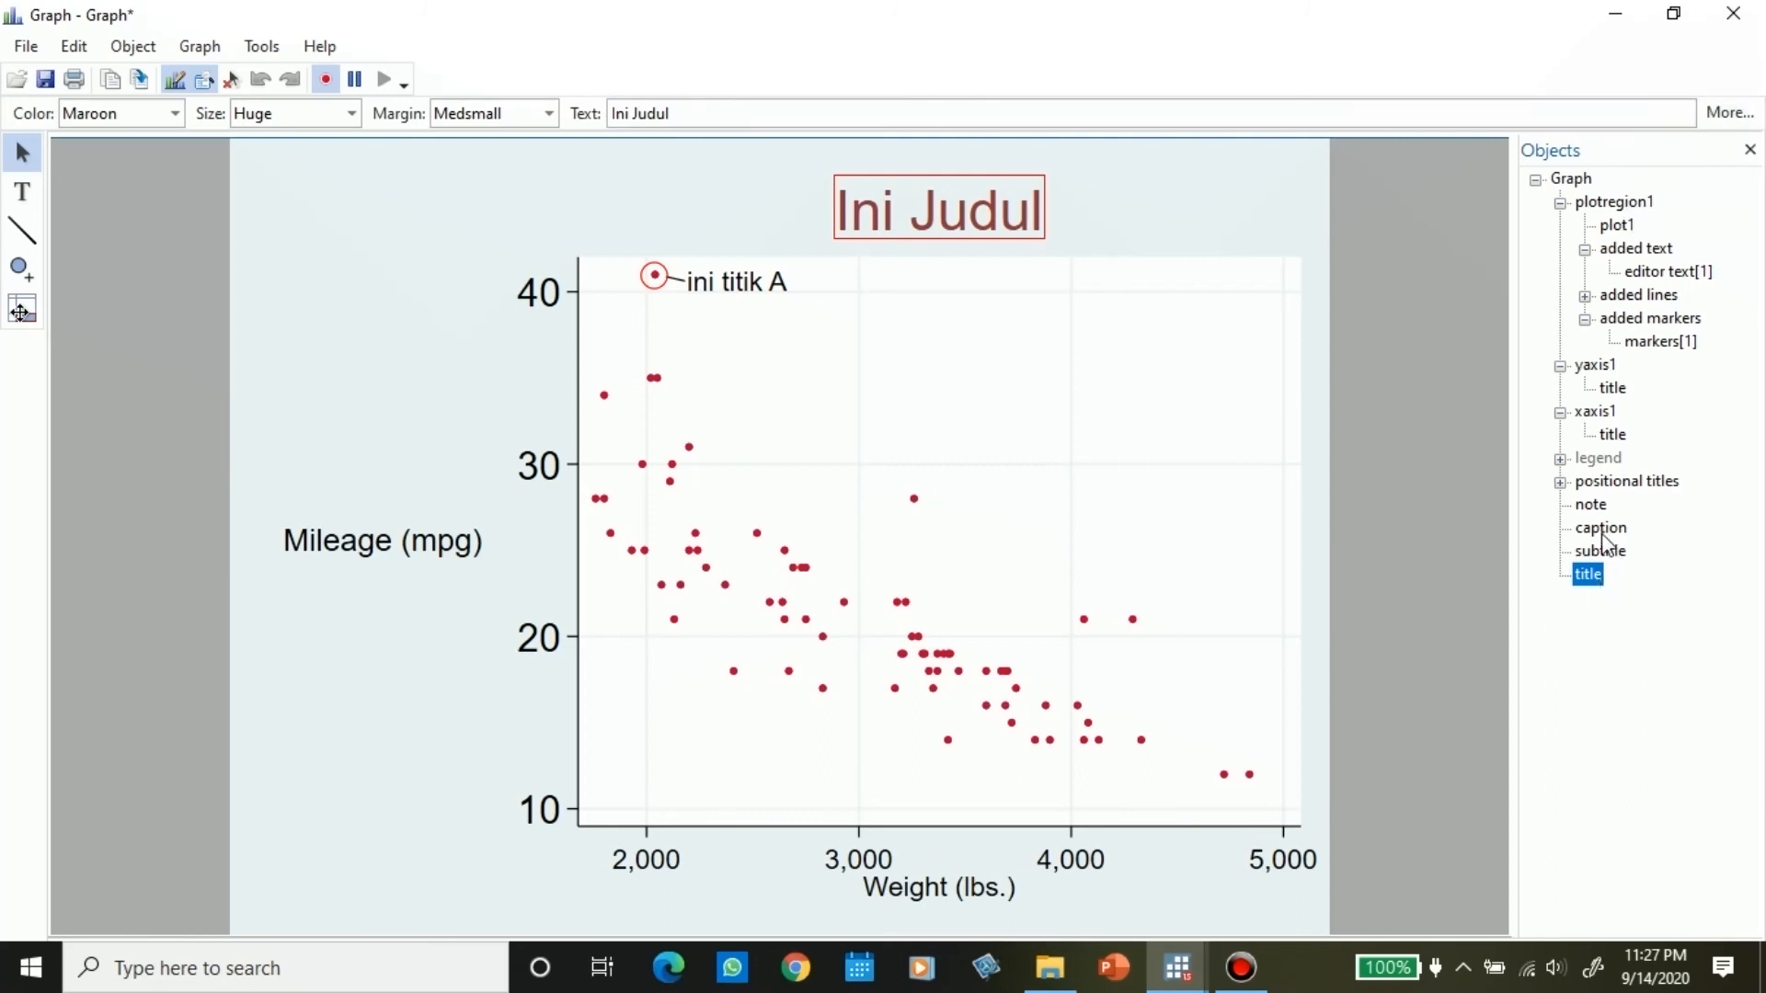
left_click_drag(994, 203, 951, 197)
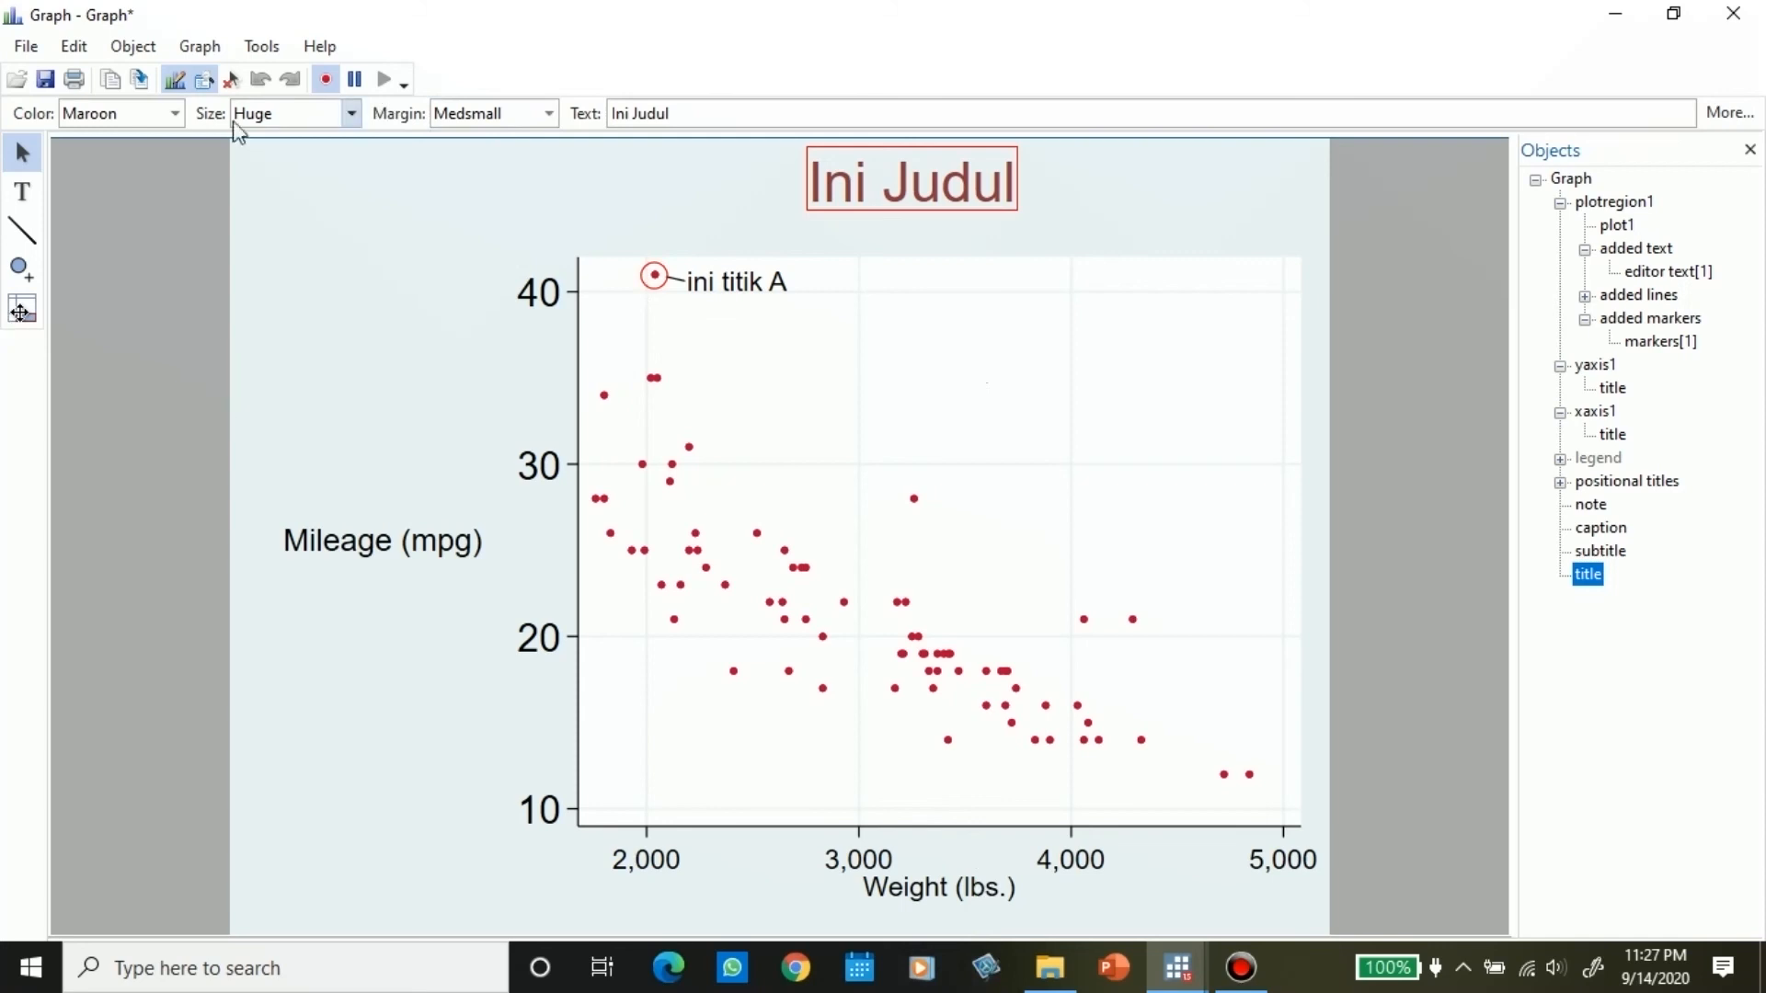
Step: Stop recording the graph edits and save the recording as "Mengubah grafik"
left_click(329, 80)
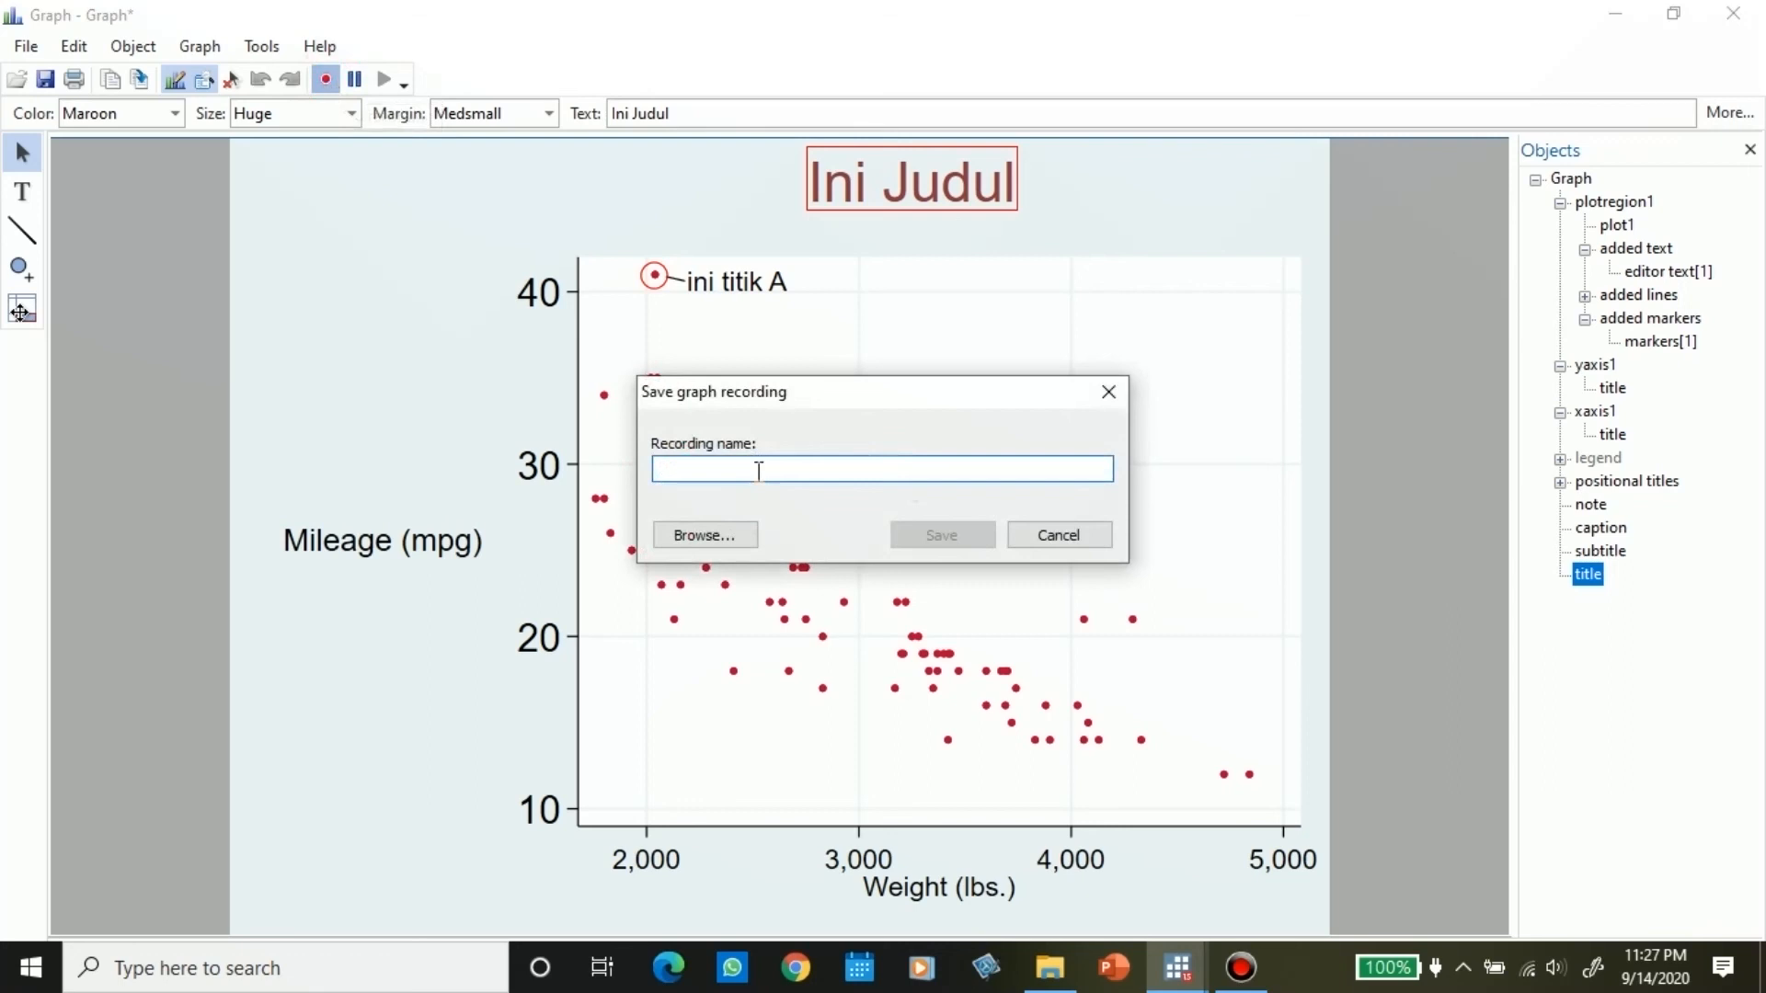
type("Mengubah grafik")
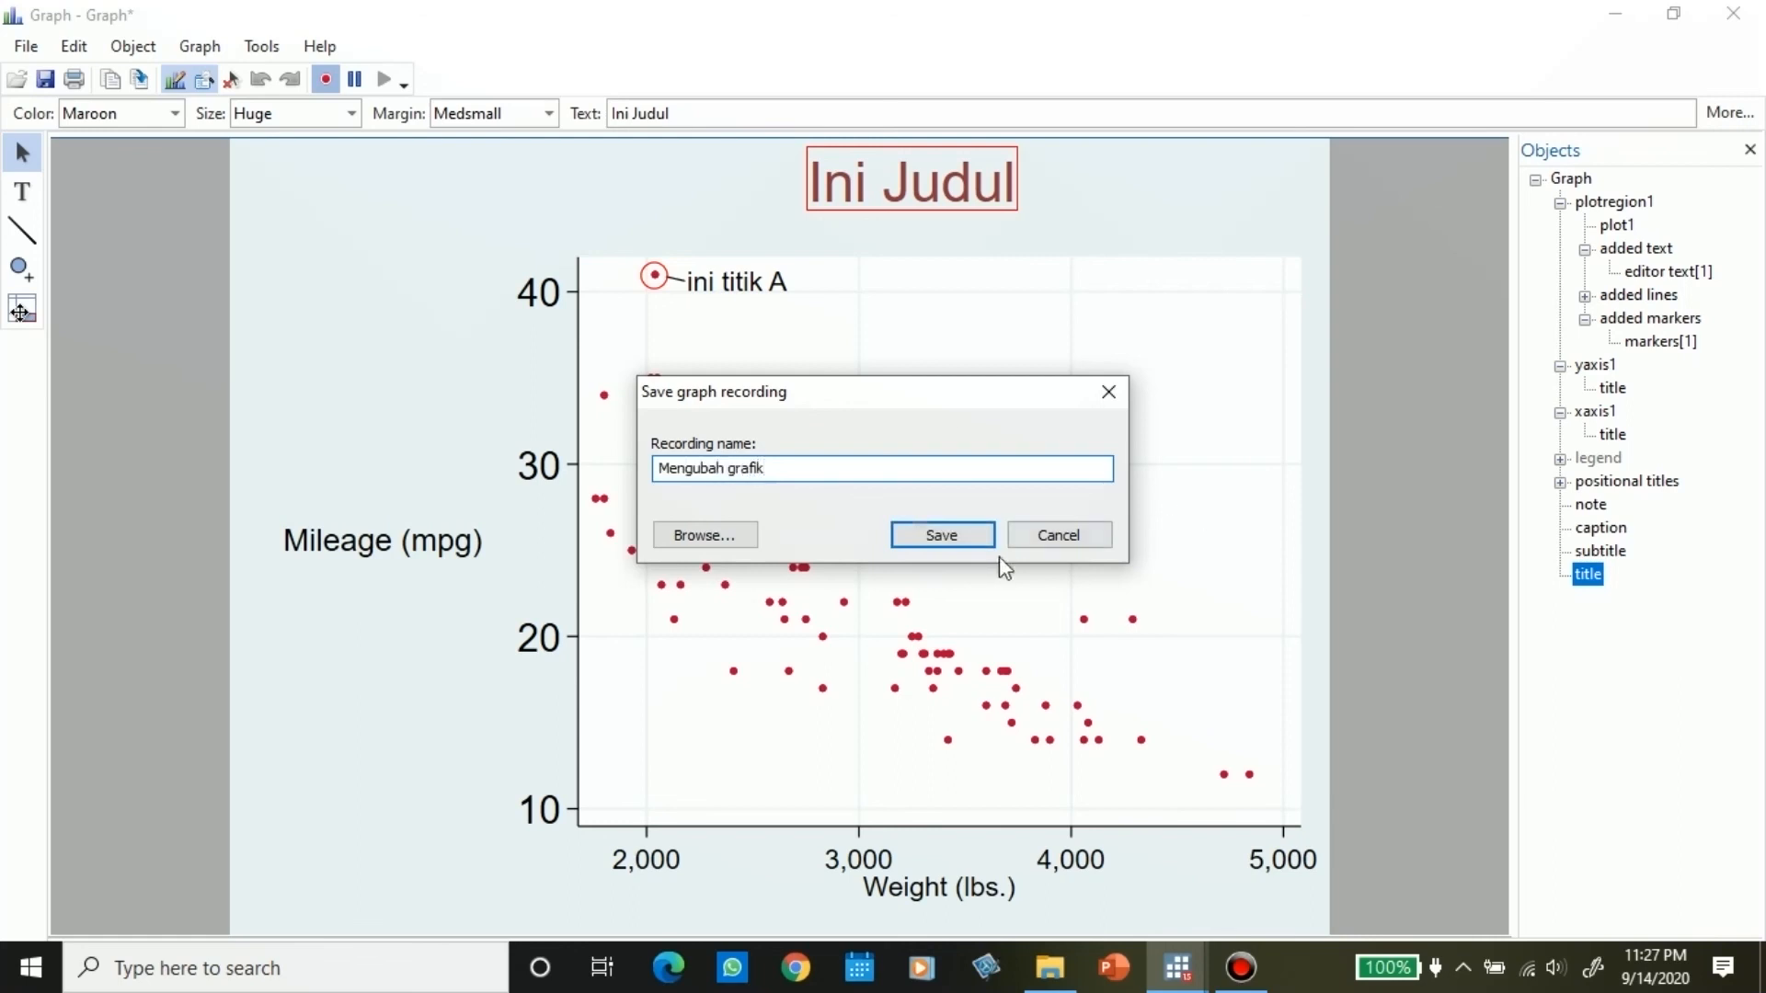
left_click(974, 540)
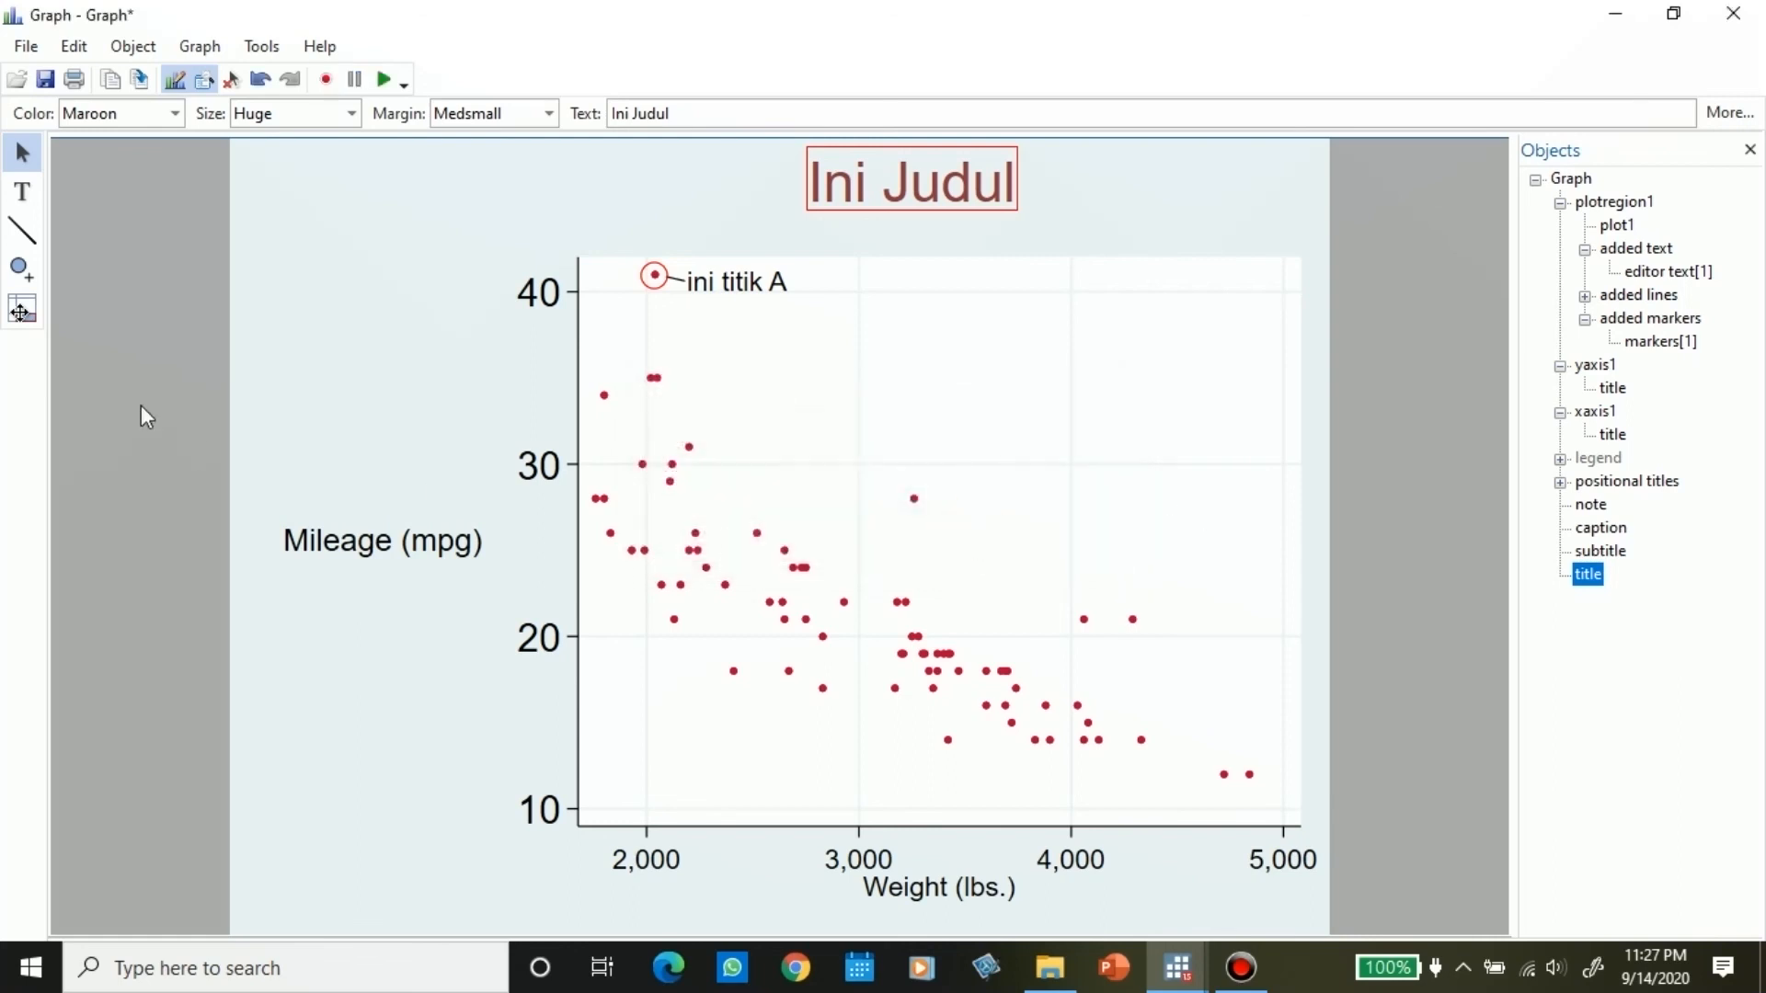
Step: Close the edited graph without saving its changes and return to the main Stata window
left_click(1729, 19)
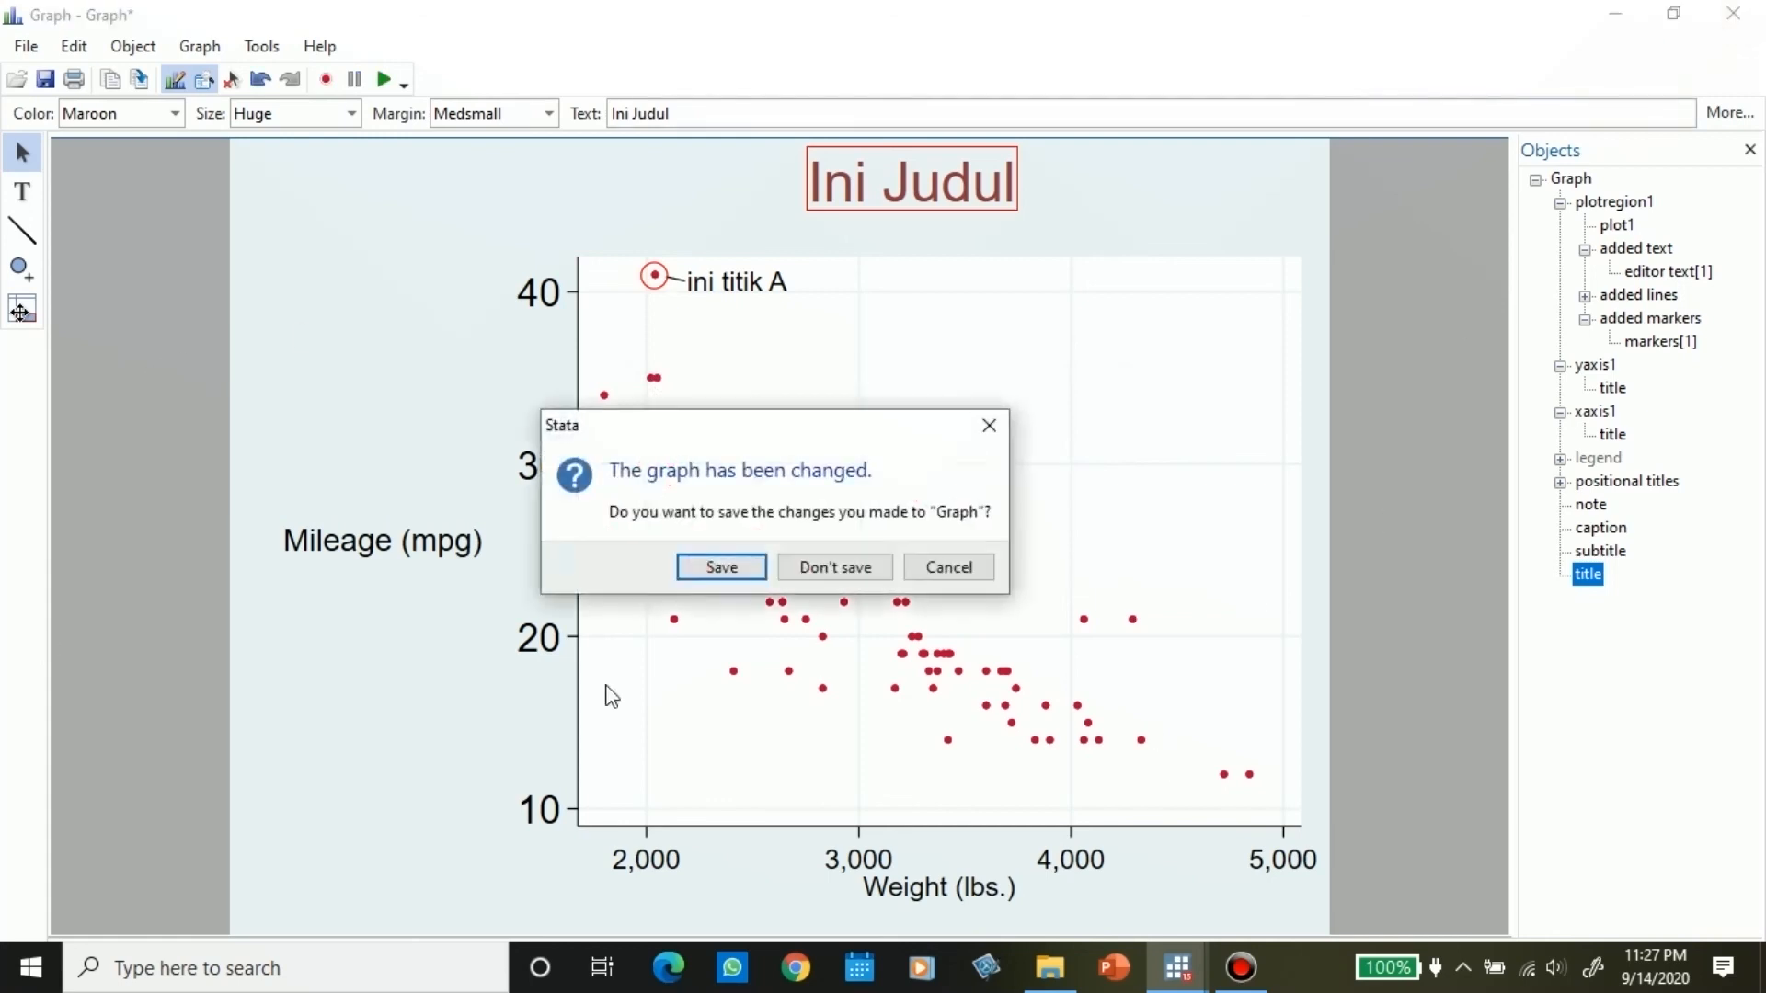
left_click(848, 570)
left_click(1210, 455)
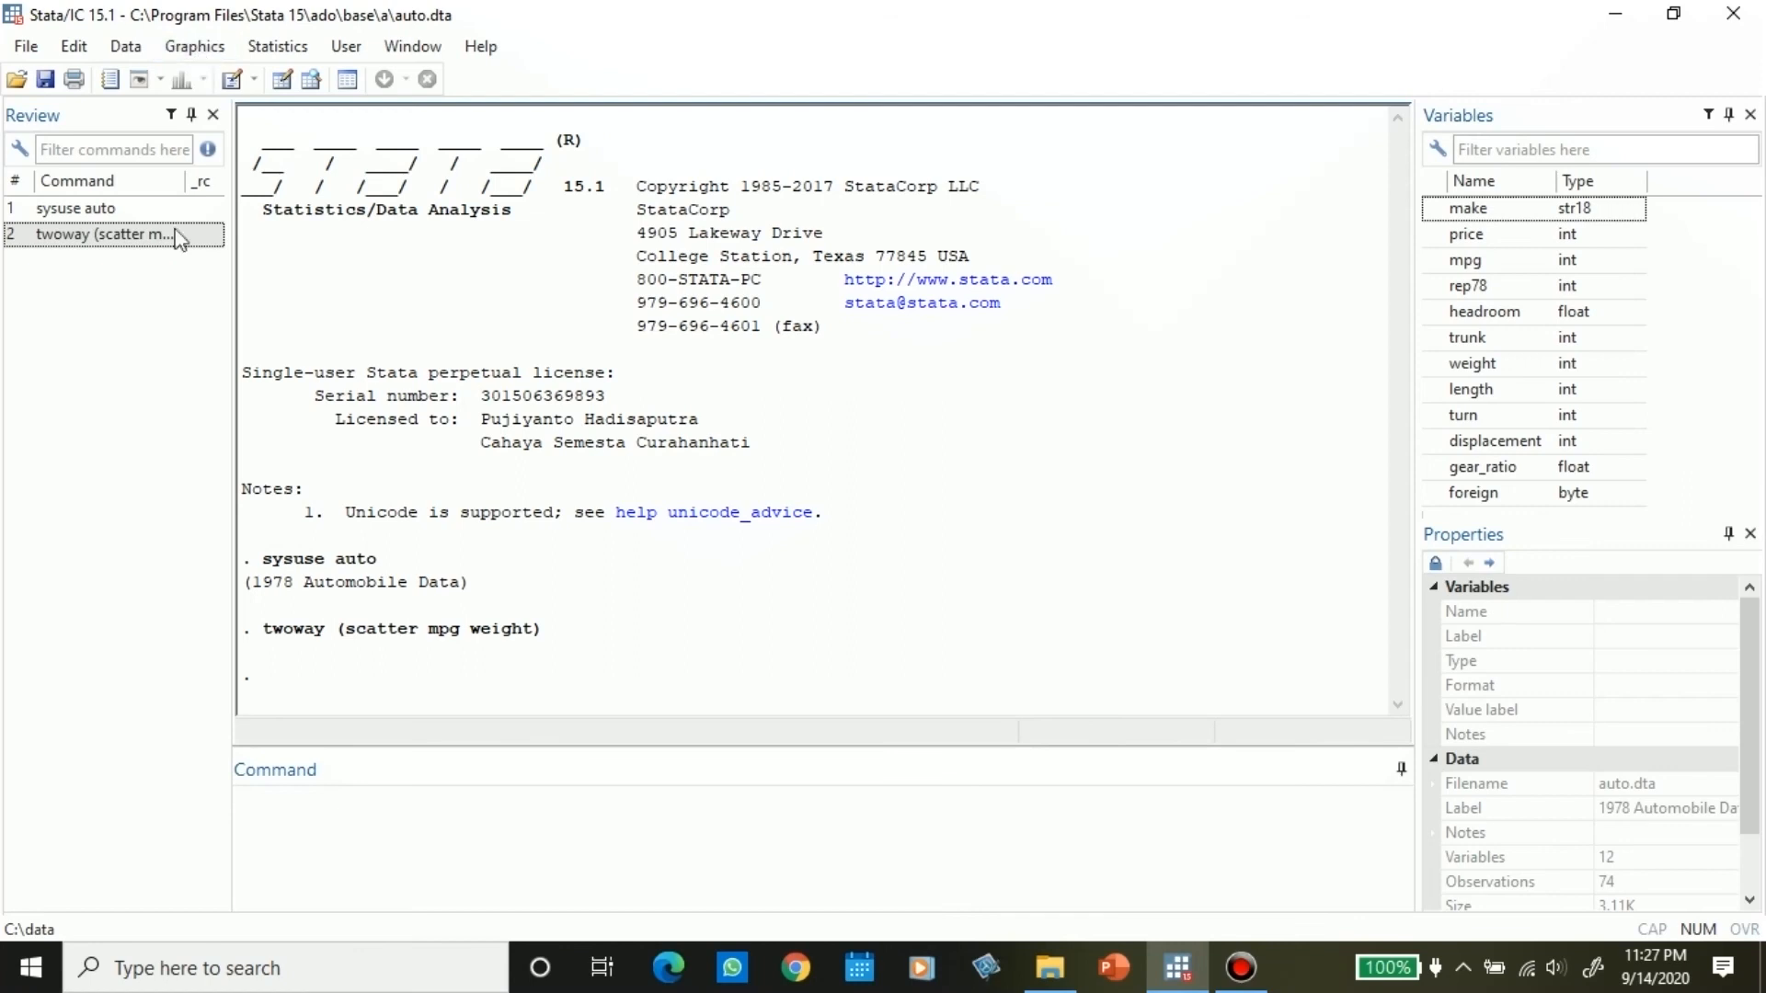
Step: Copy the command twoway (scatter mpg weight) from the results and run it again to redraw the scatterplot
left_click_drag(556, 629, 270, 644)
key("ctrl+c")
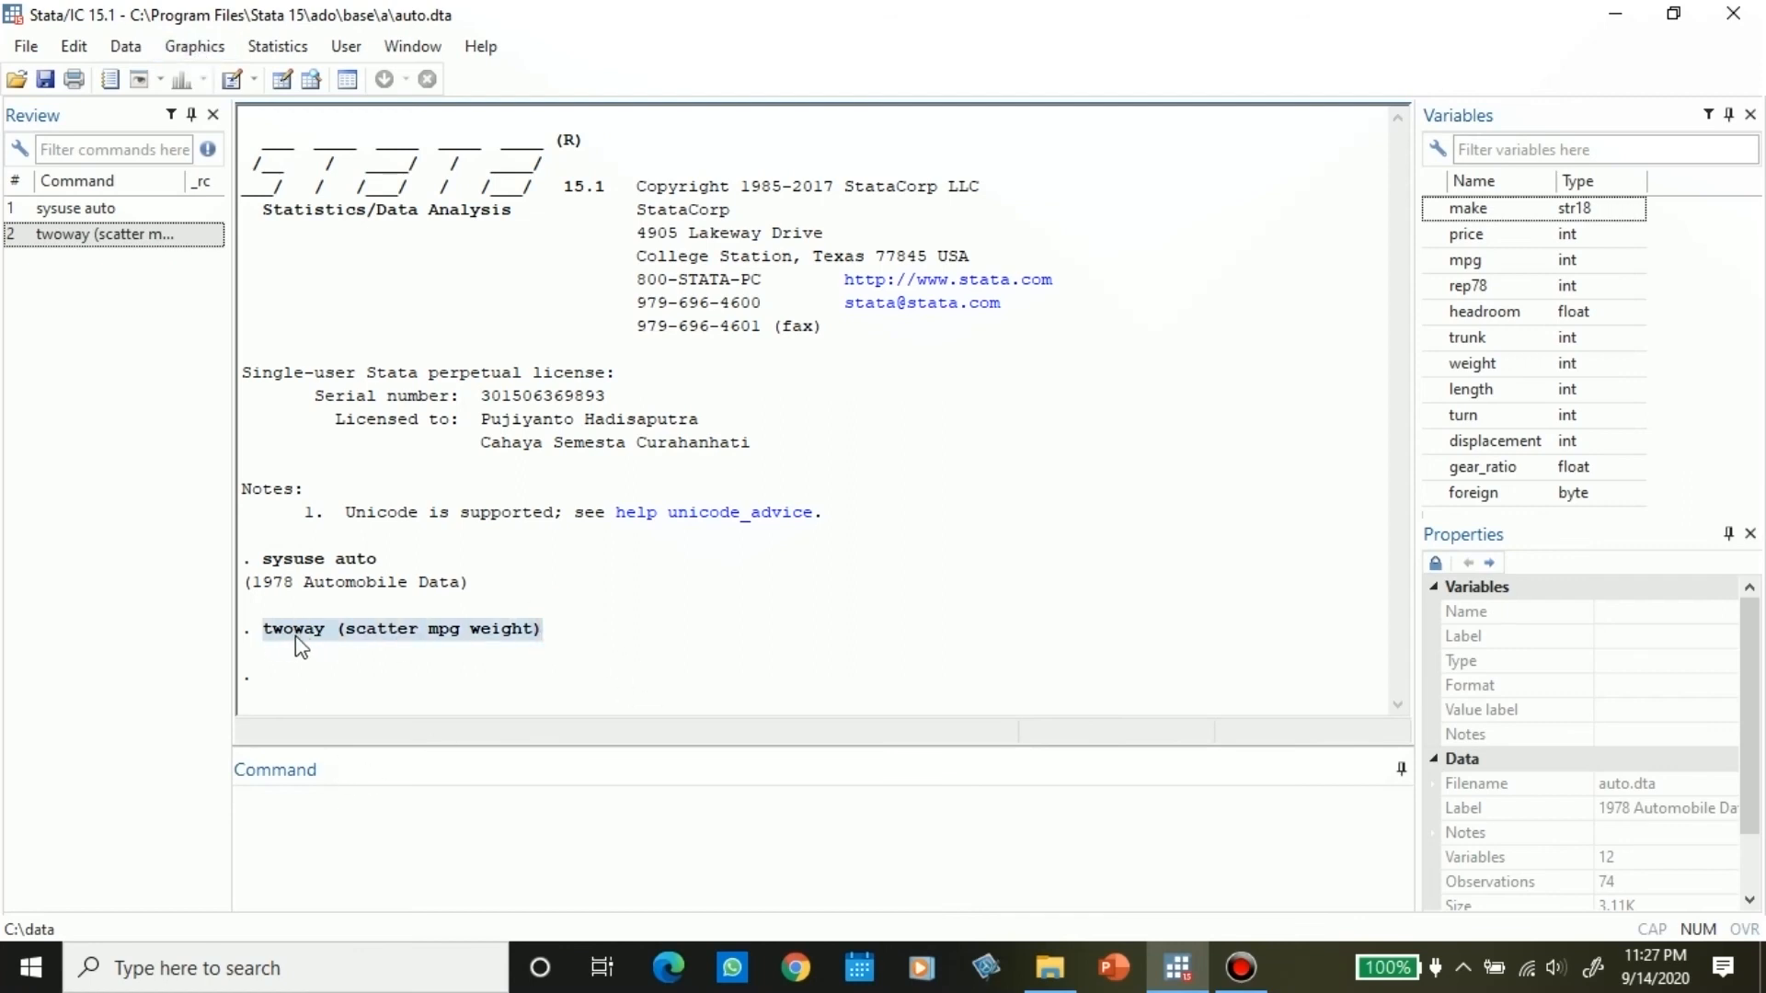
left_click(331, 808)
key("ctrl+v")
key("Return")
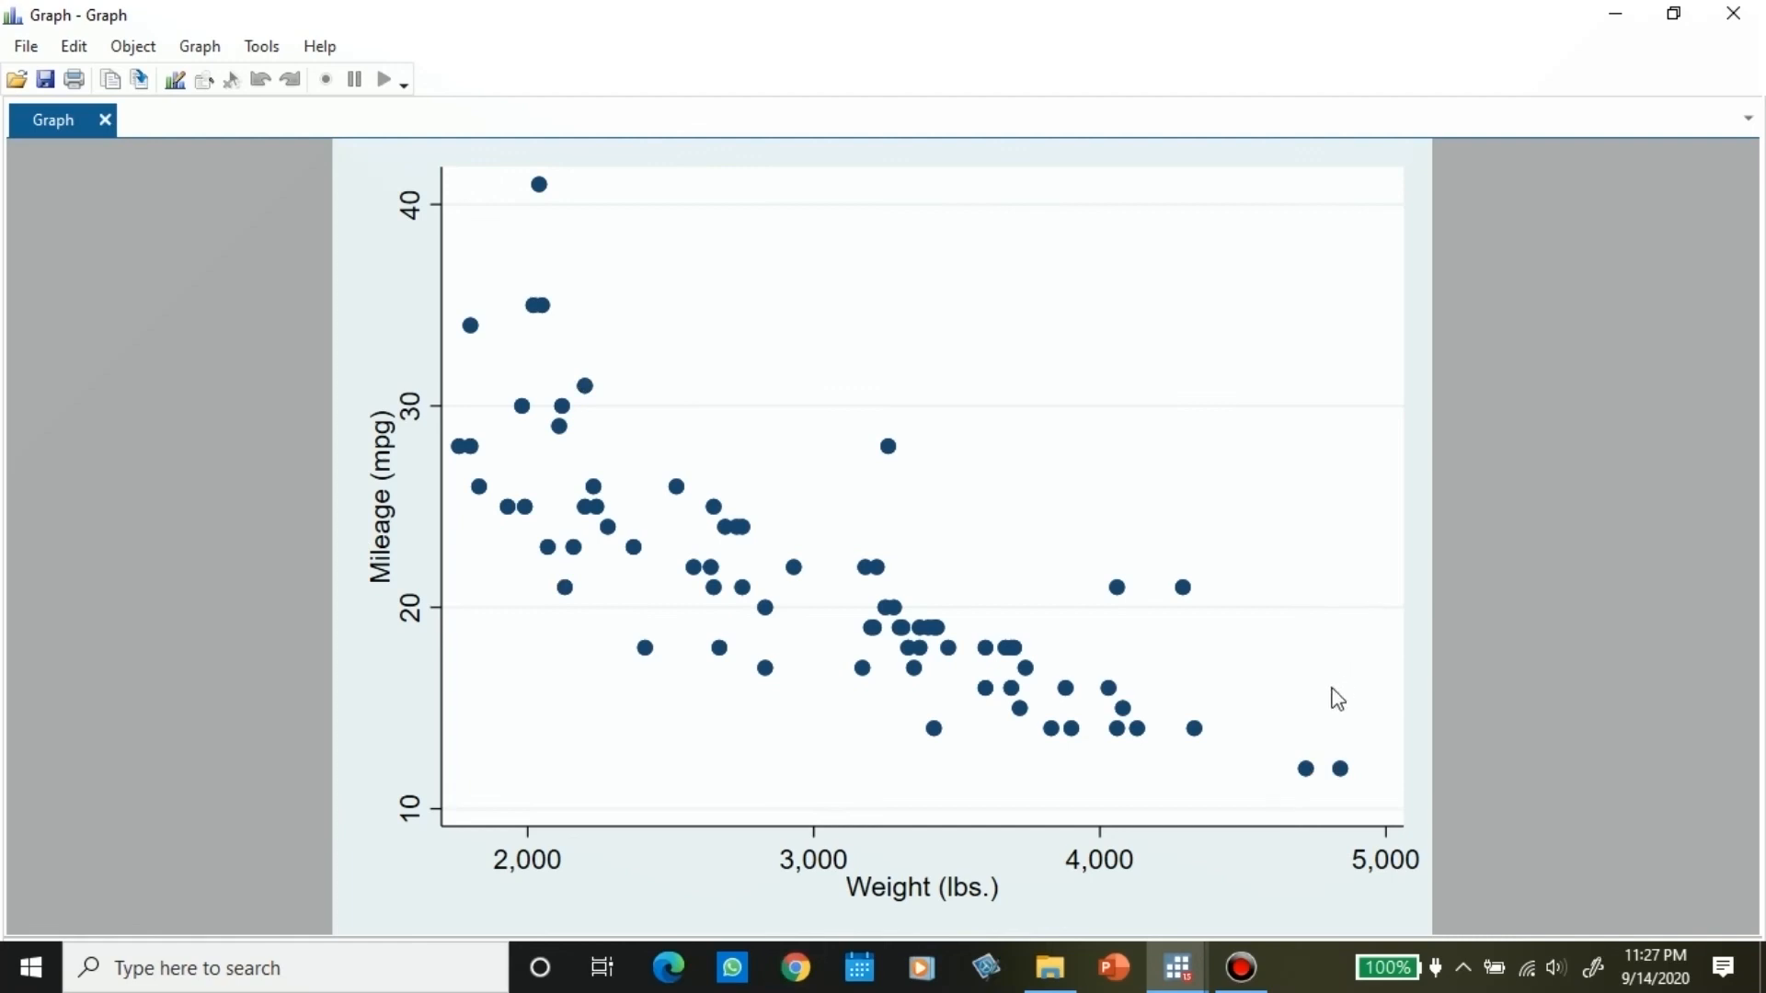
Step: Start the Graph Editor on the new scatterplot and play the "Mengubah grafik" recording on it
left_click(180, 83)
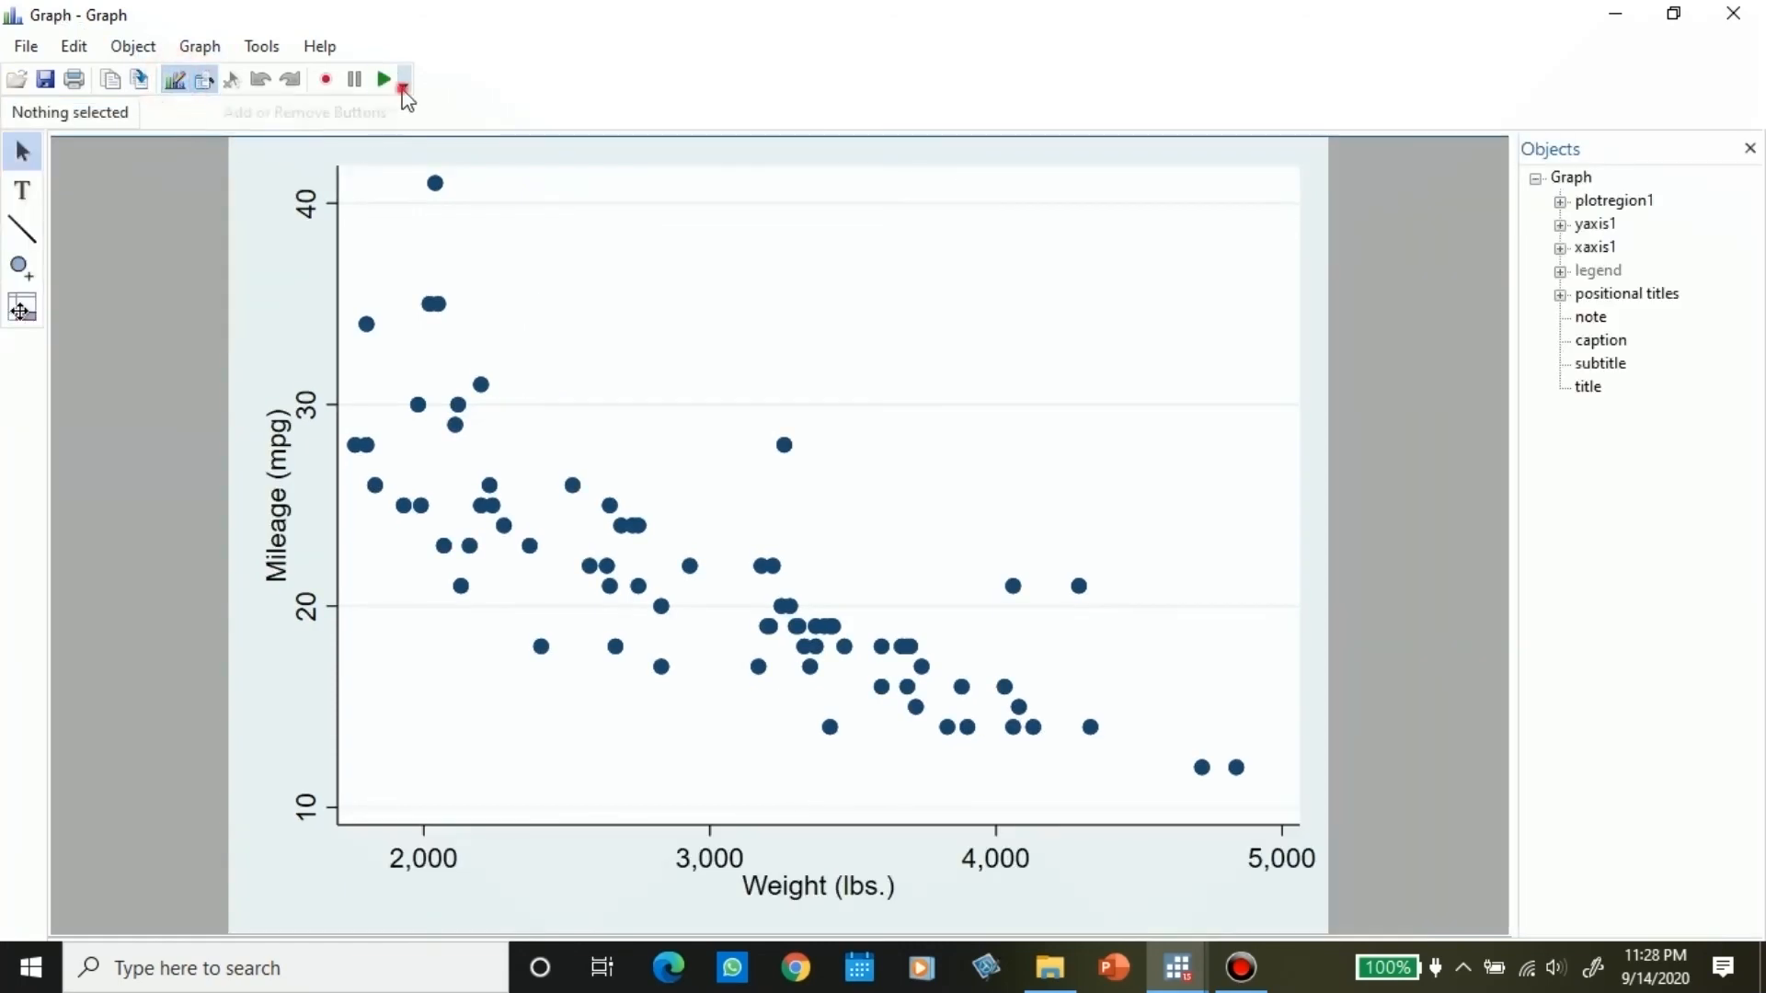
left_click(386, 85)
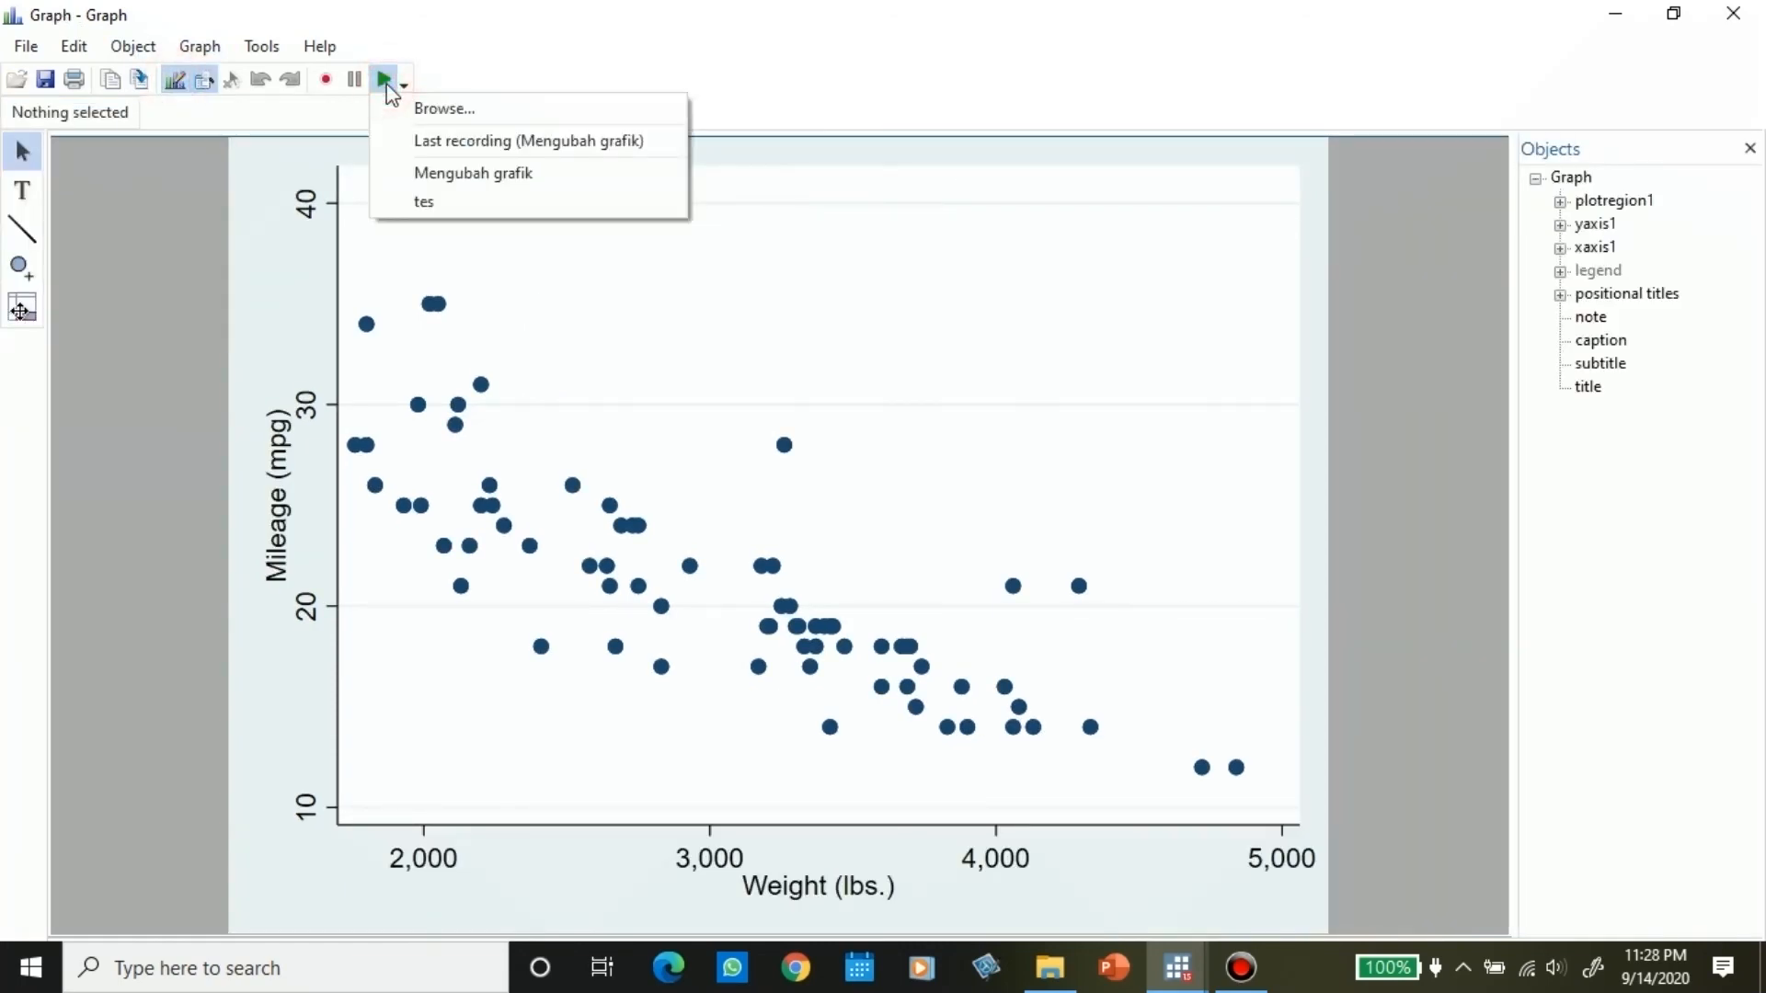
left_click(481, 174)
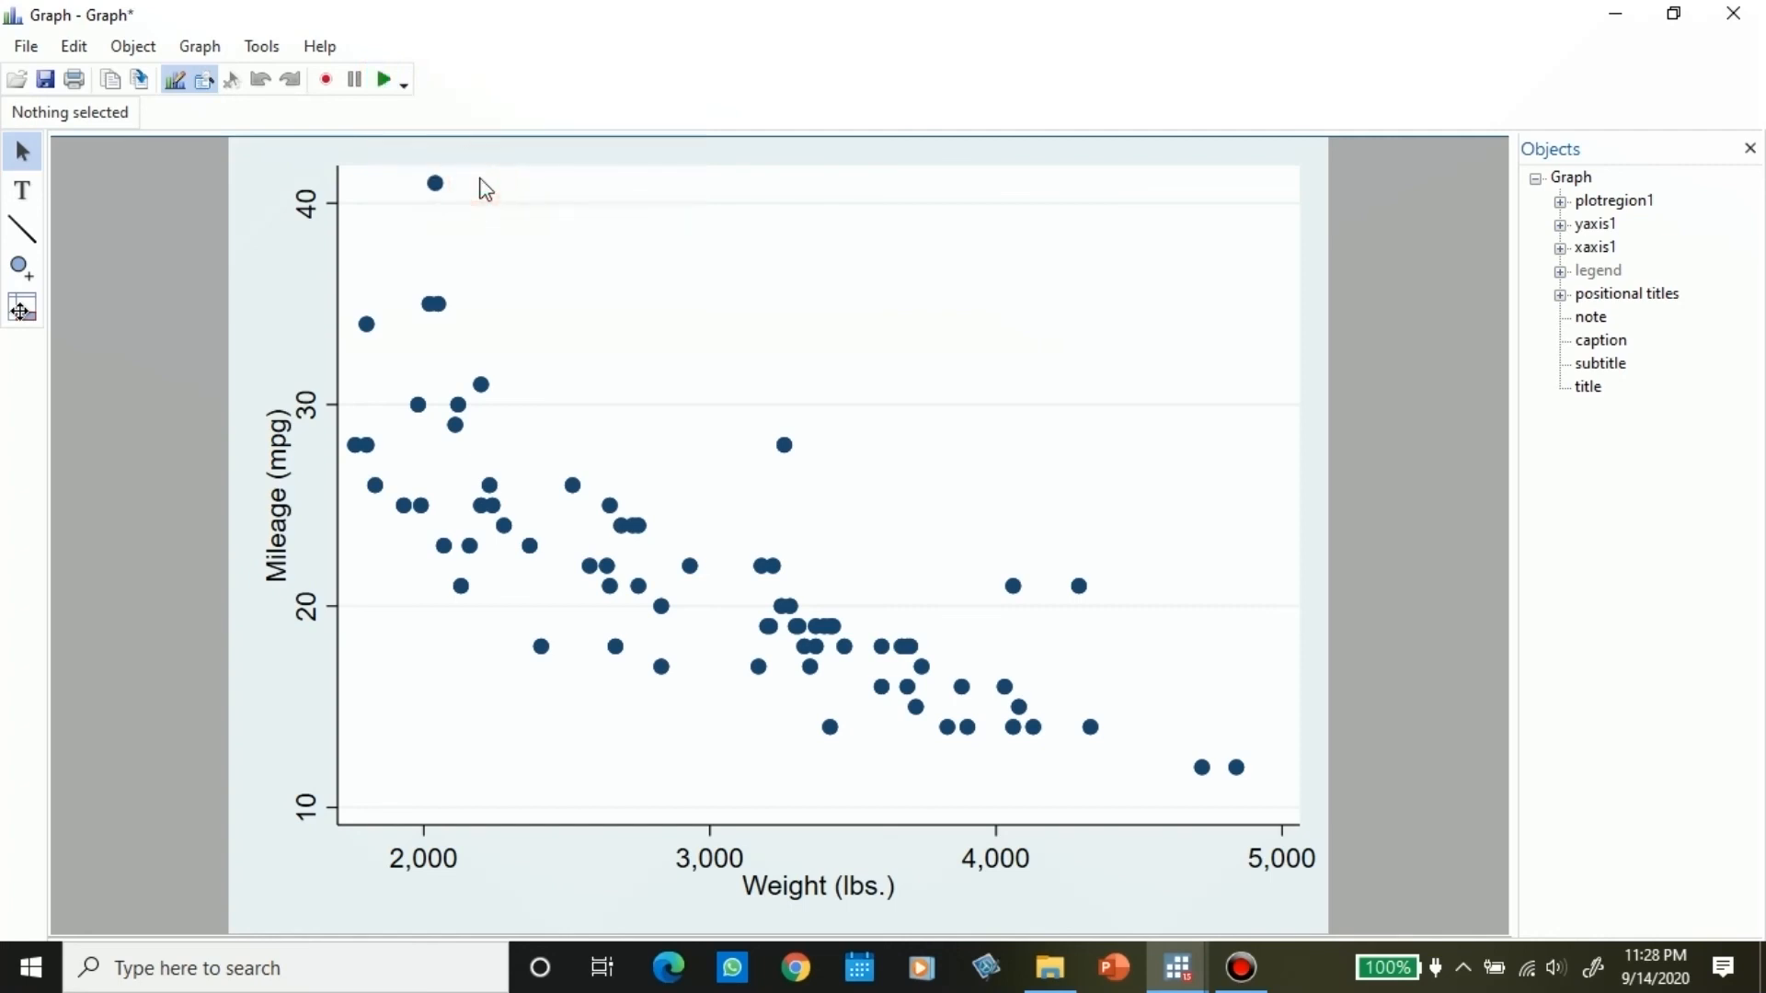